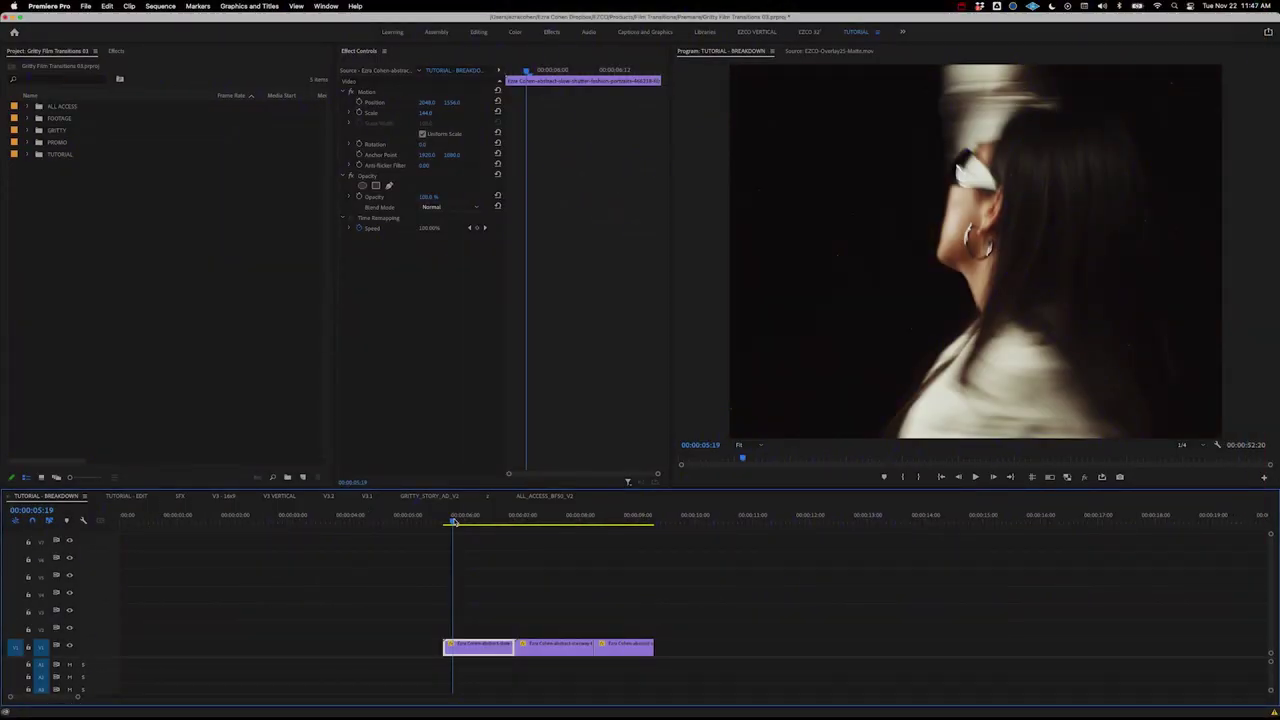
Move the playhead to 00:00:06:04 and import the gritty film transition pack into the project.
mouse_move(458, 519)
mouse_down()
mouse_move(600, 524)
mouse_move(481, 538)
mouse_move(630, 537)
mouse_move(453, 523)
mouse_up()
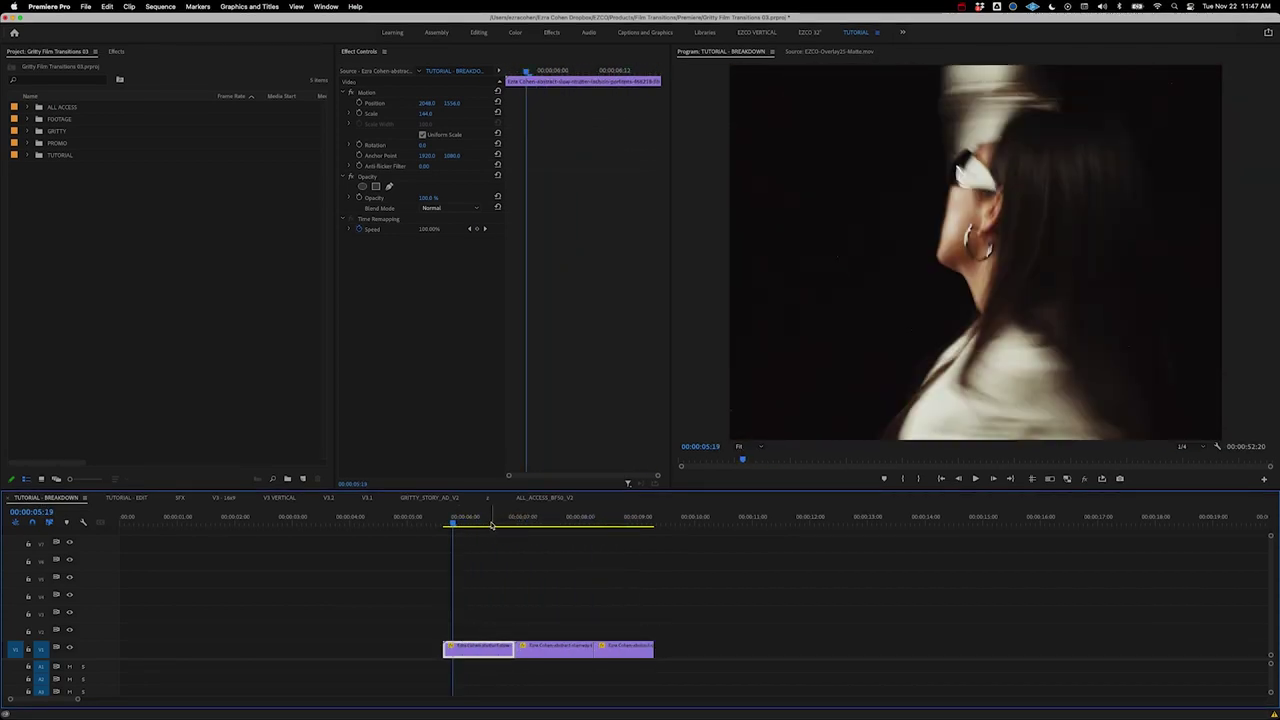
drag(492, 524, 474, 522)
right_click(207, 220)
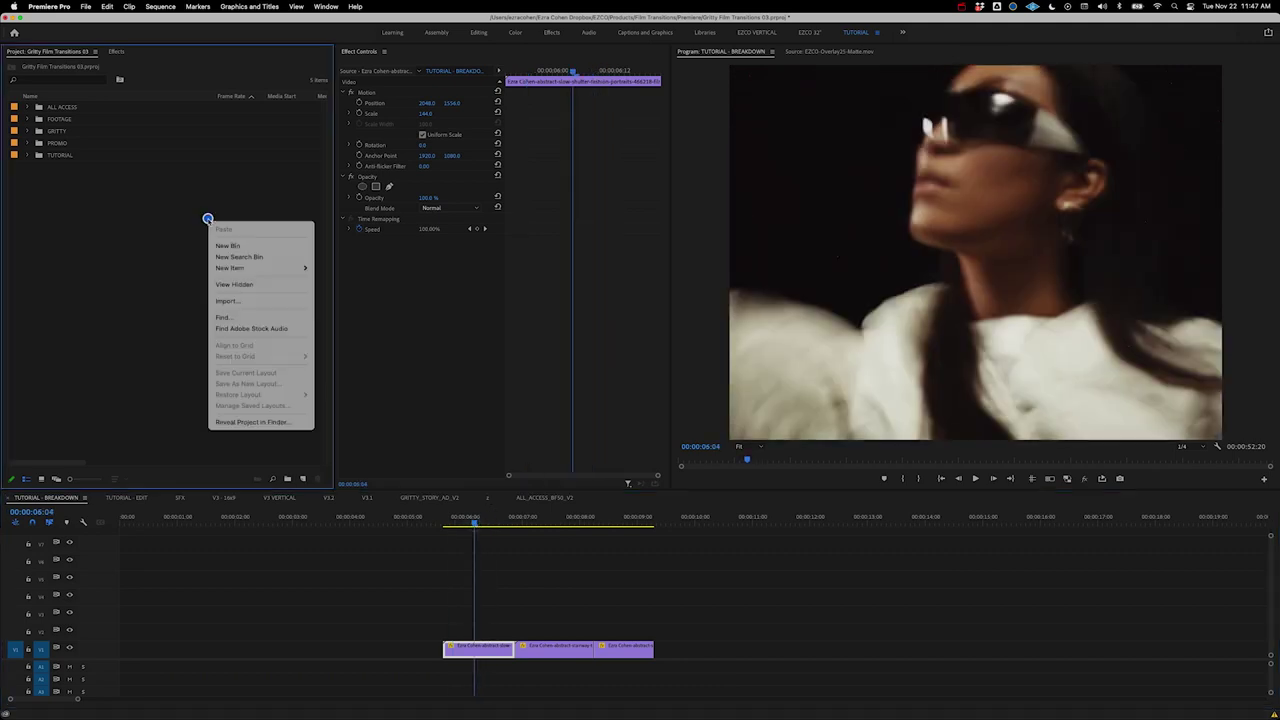
click(240, 300)
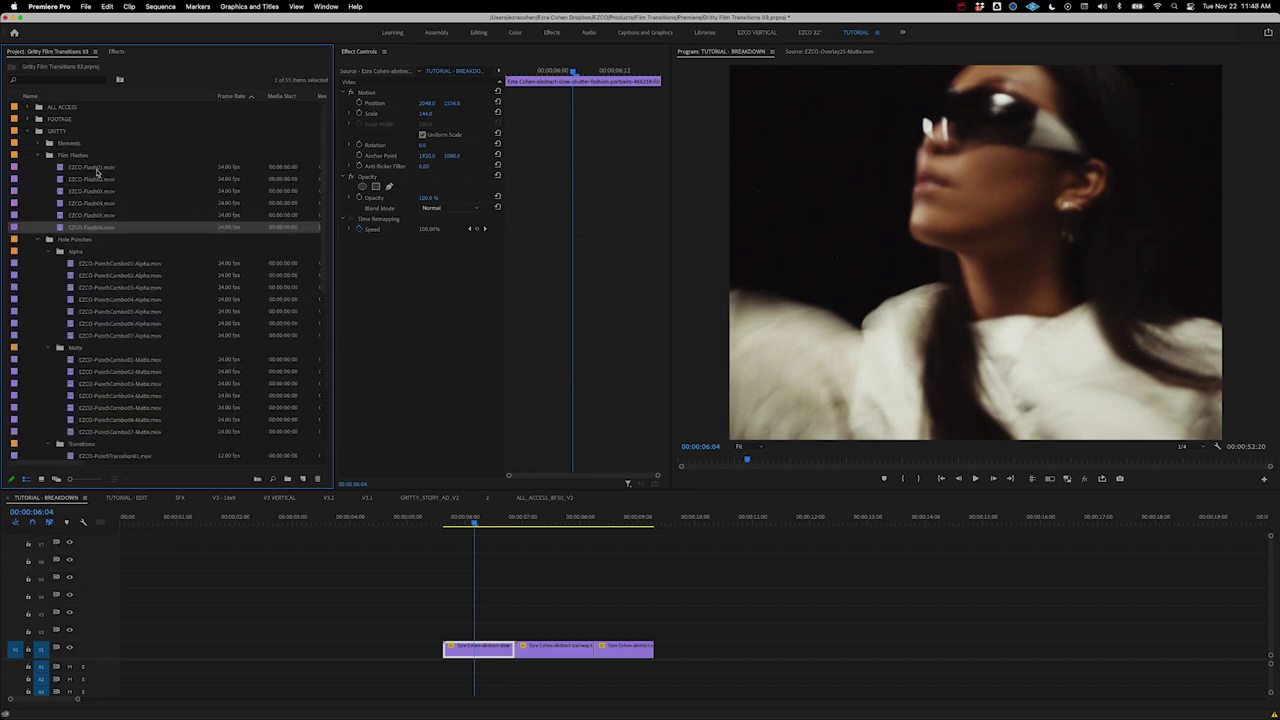
Maximize the Project panel to review the imported GRITTY bin, restore it, then switch to Finder.
key(grave)
scroll(131, 199, down, 5)
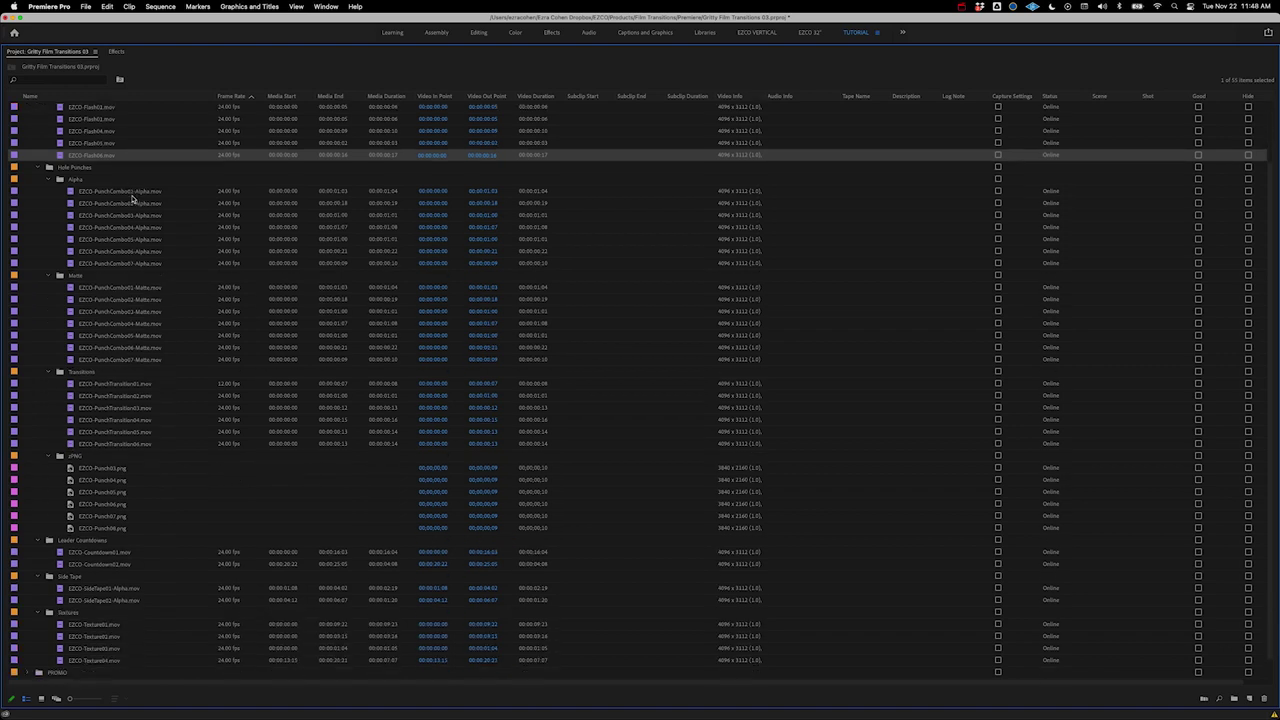
scroll(131, 199, up, 5)
key(grave)
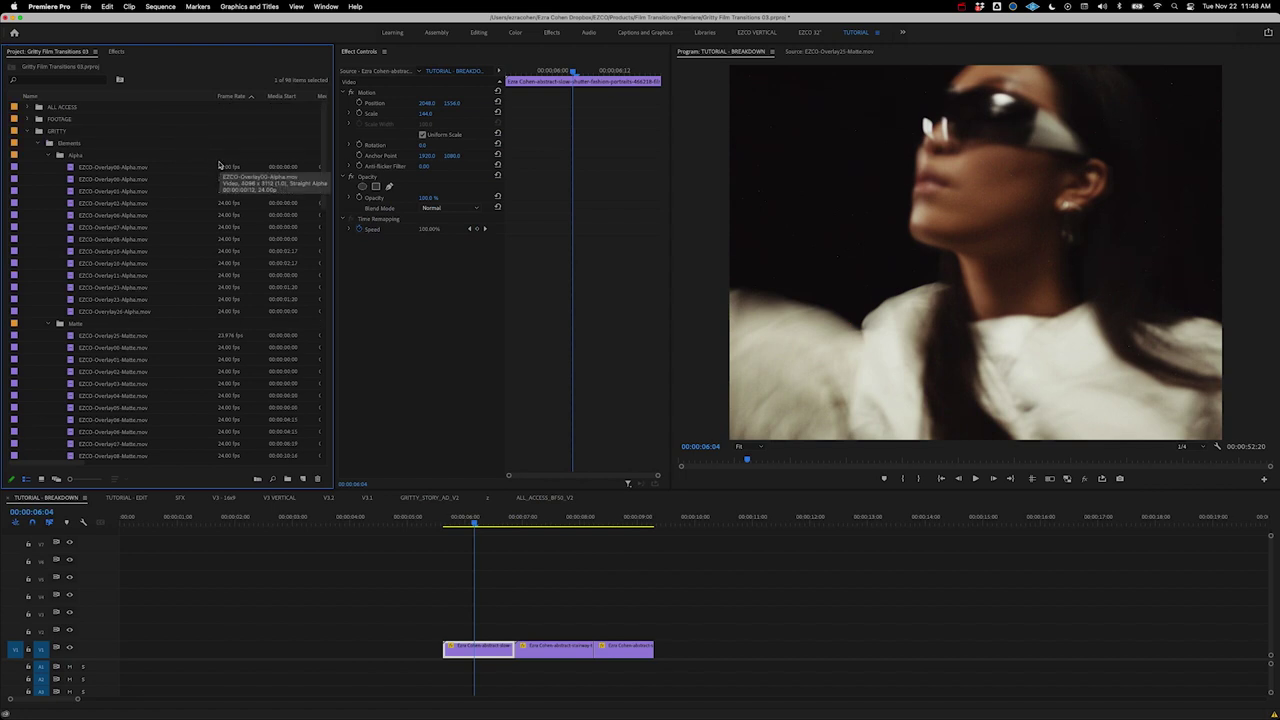
key(super+Tab)
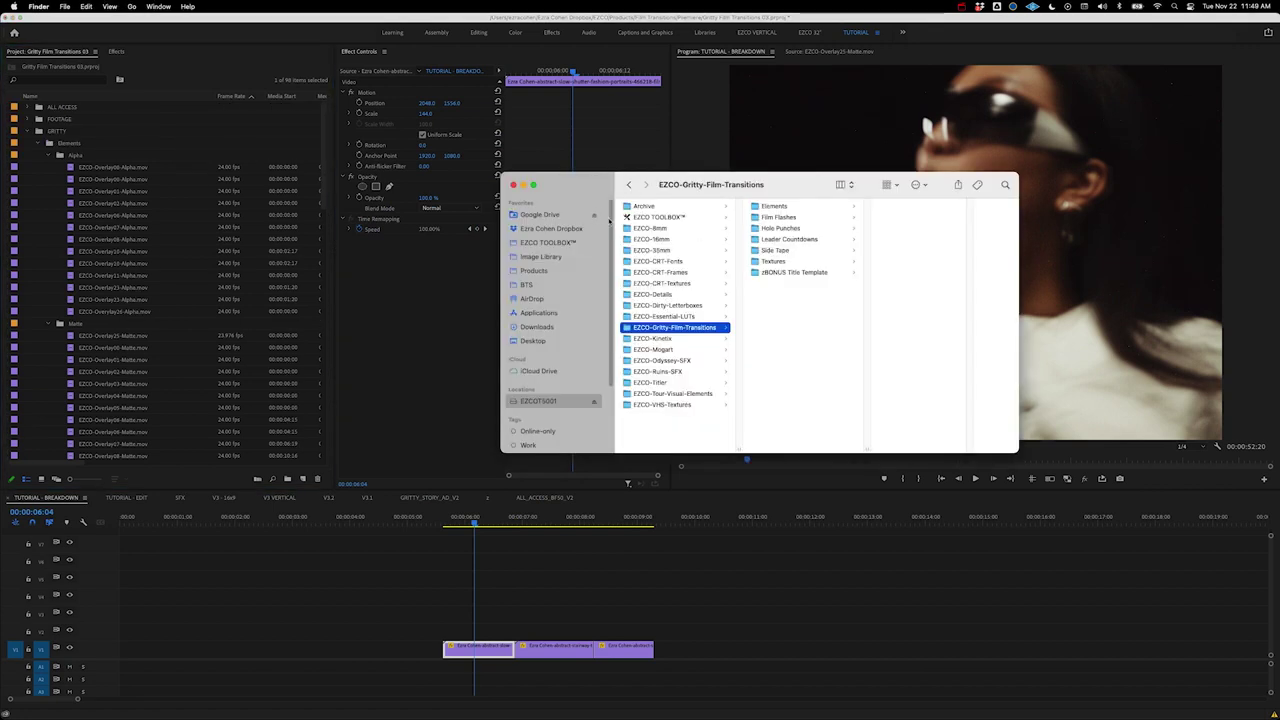
Browse the Film Flashes, Hole Punches, Leader Countdowns and Side Tape folders, then open Elements › Alpha.
click(785, 206)
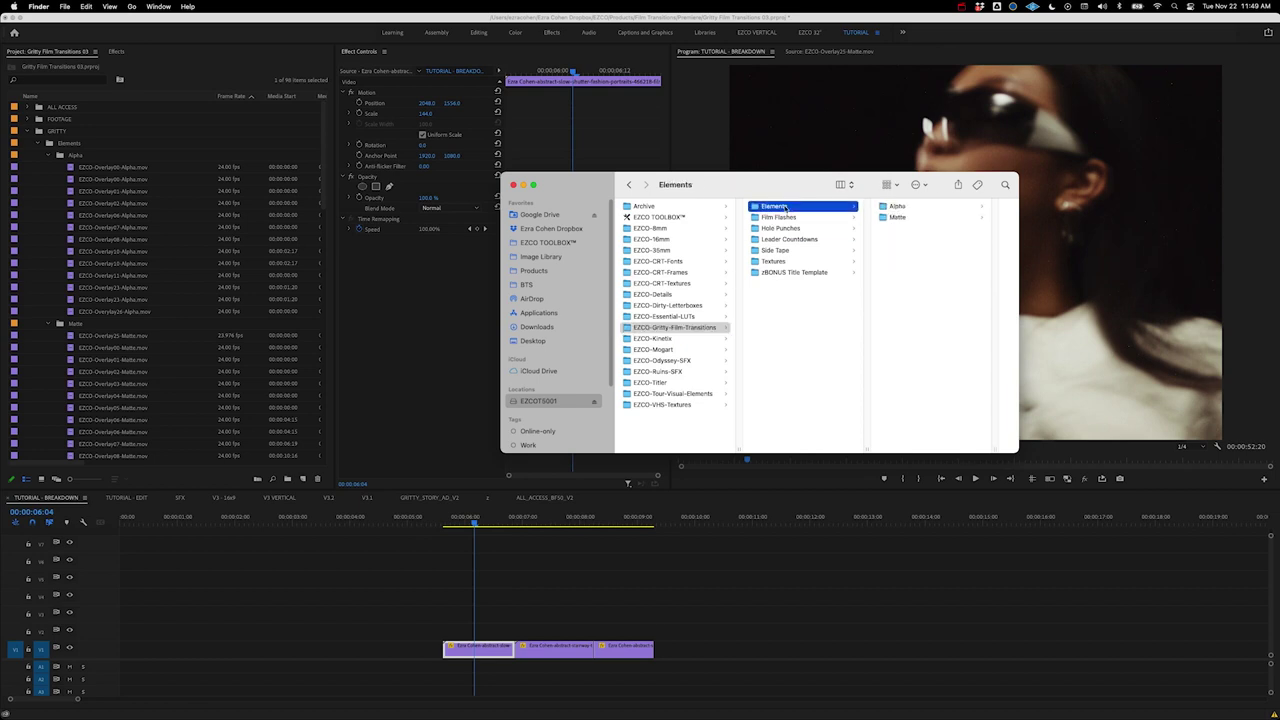
key(Down)
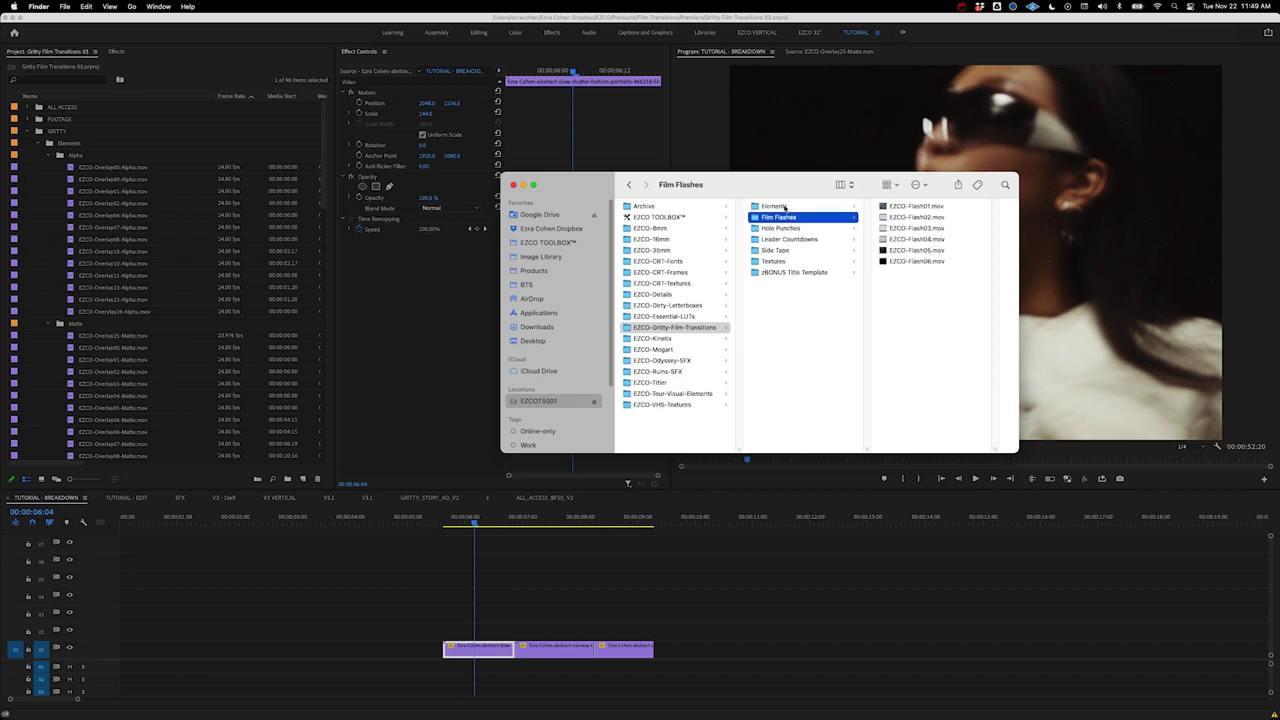
key(Down)
key(Down)
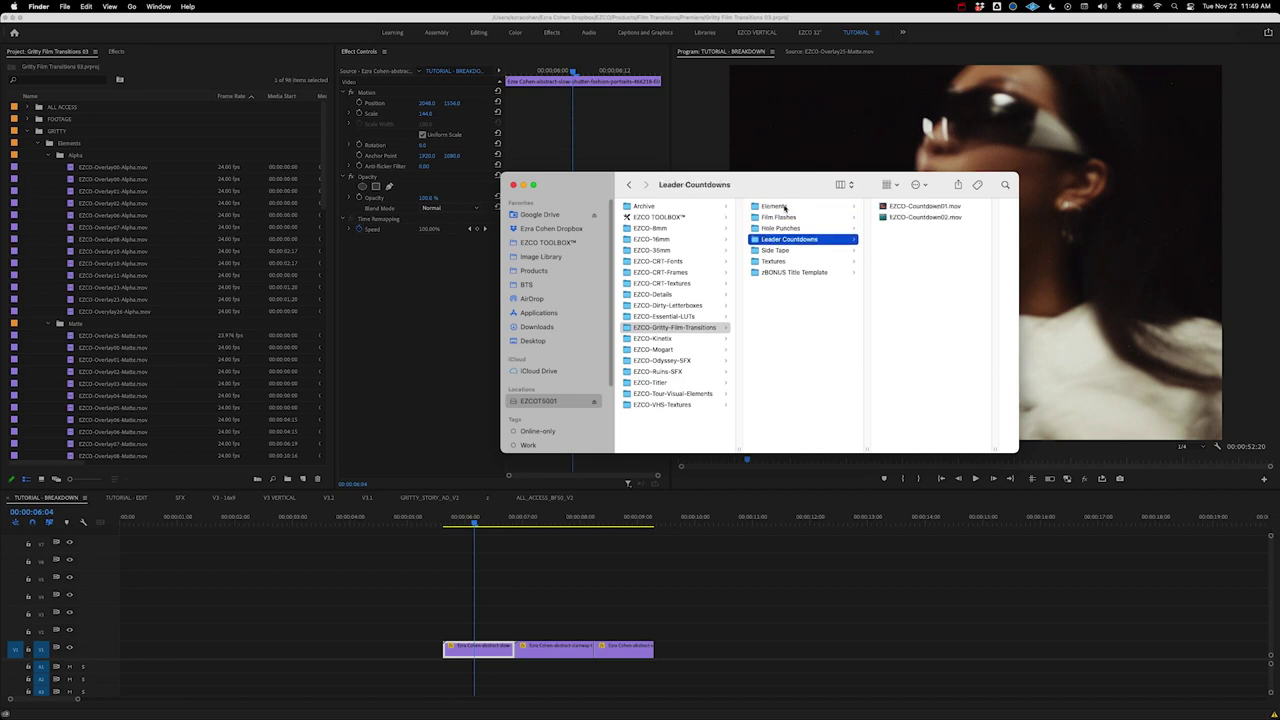
key(Down)
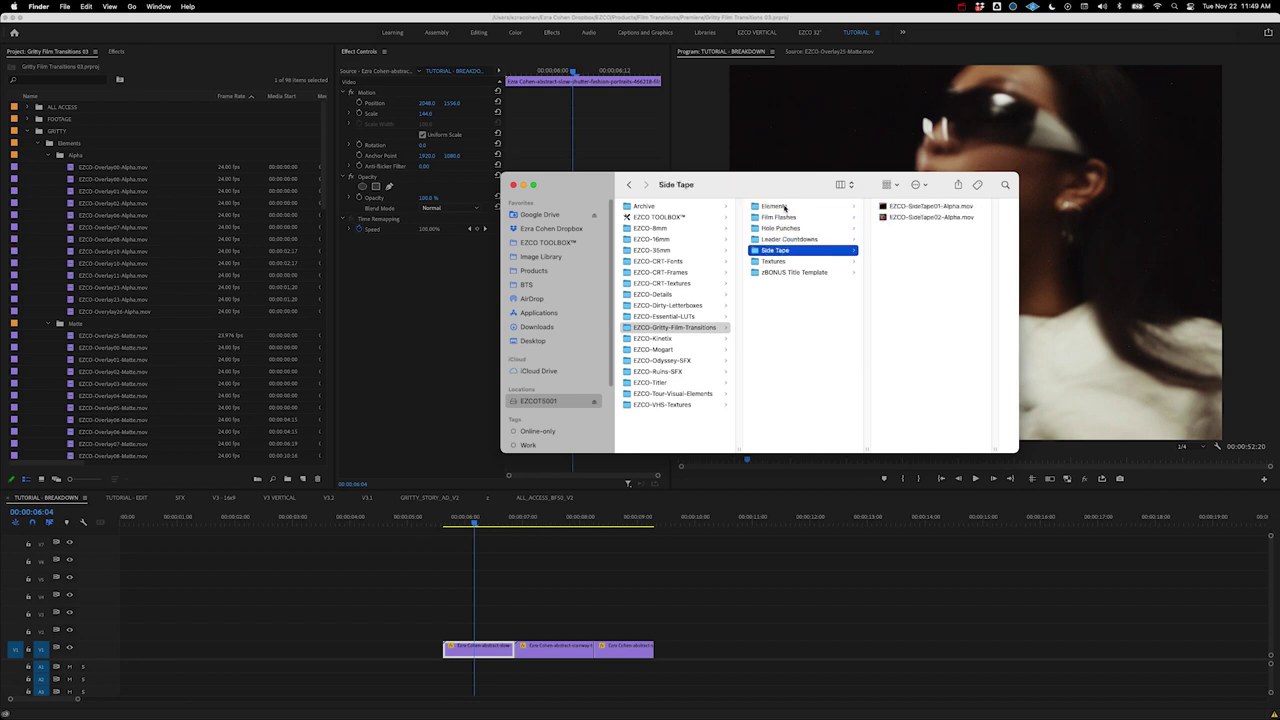
key(Down)
key(Down)
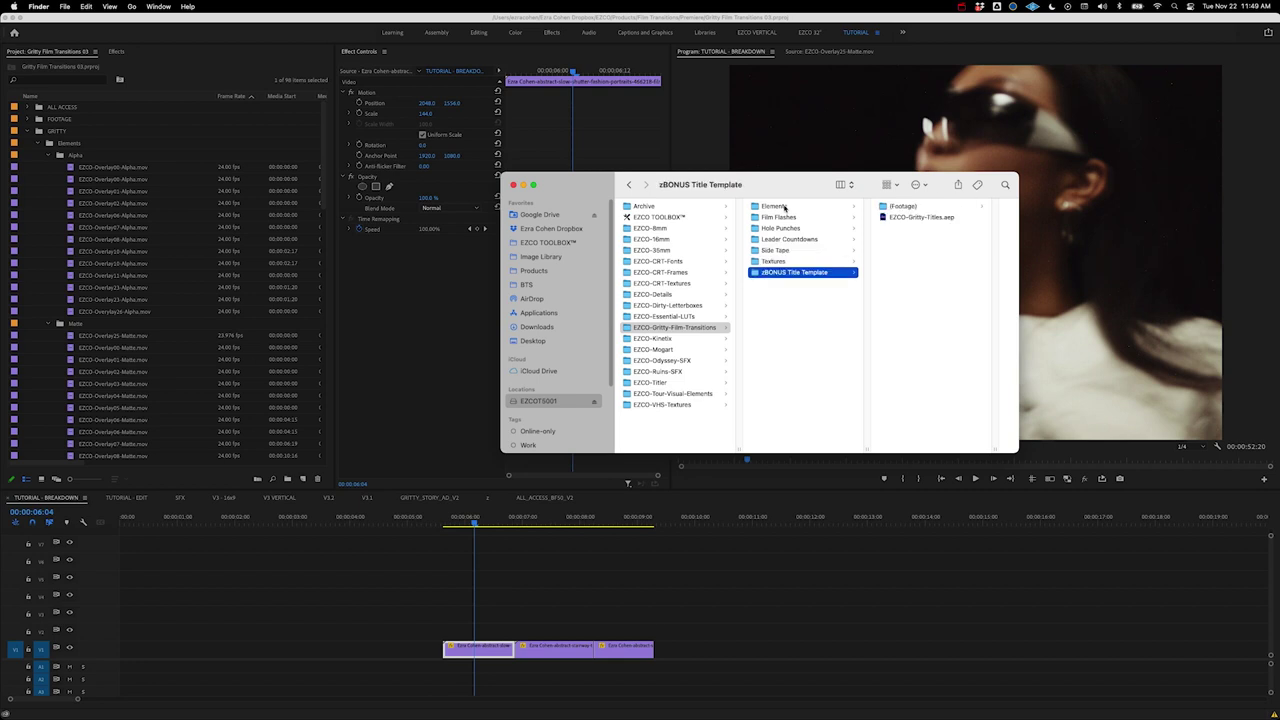
click(784, 207)
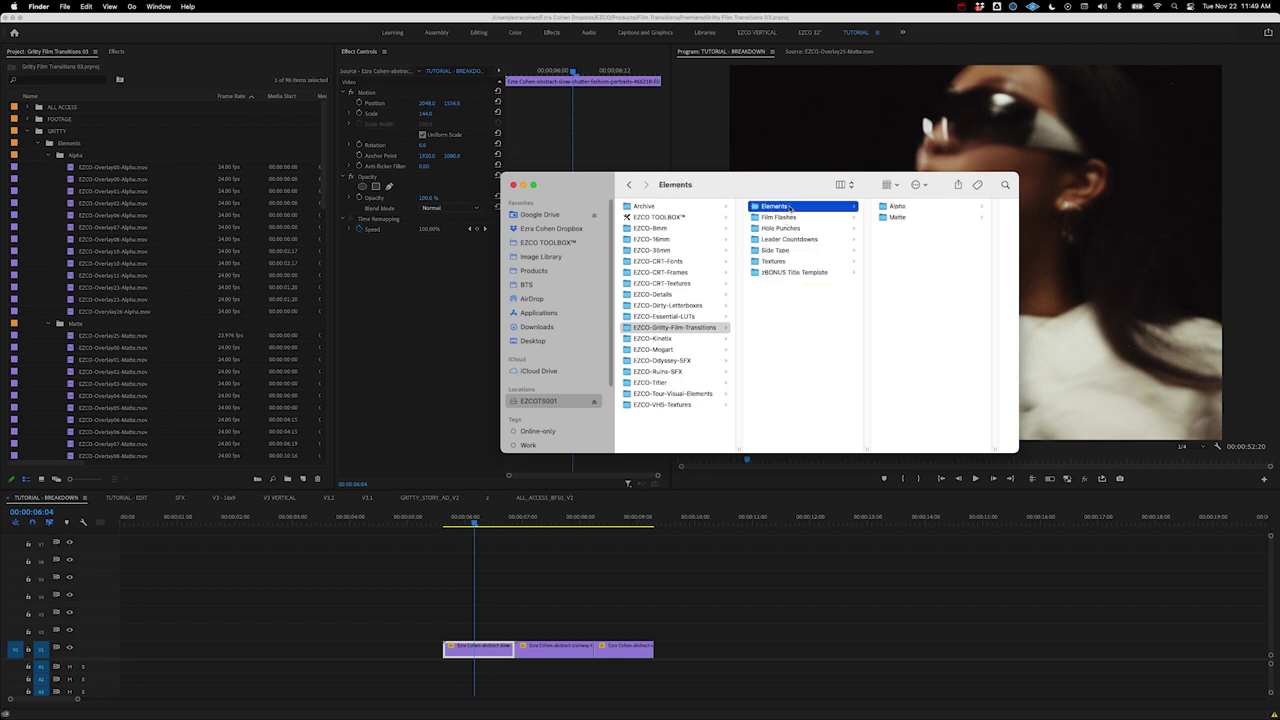
drag(802, 185, 782, 196)
click(891, 219)
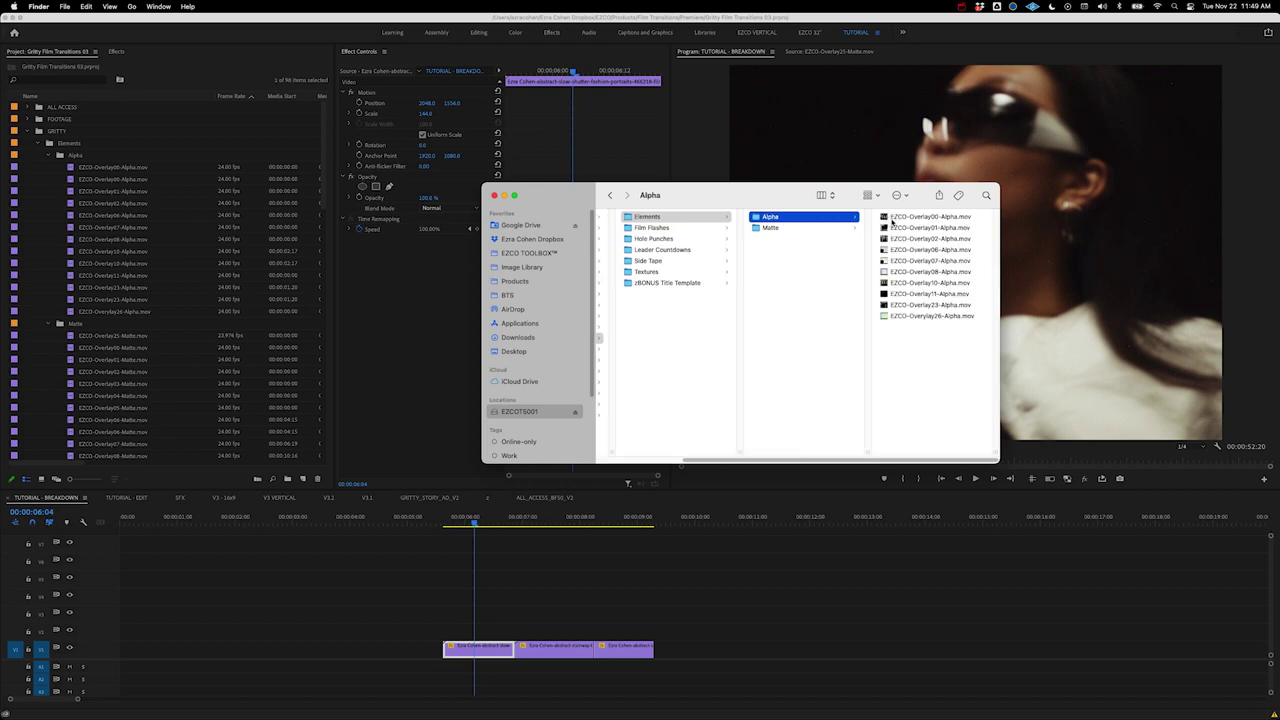
Quick Look EZCO-Overlay00-Alpha.mov and EZCO-Overlay01-Alpha.mov.
click(892, 219)
key(space)
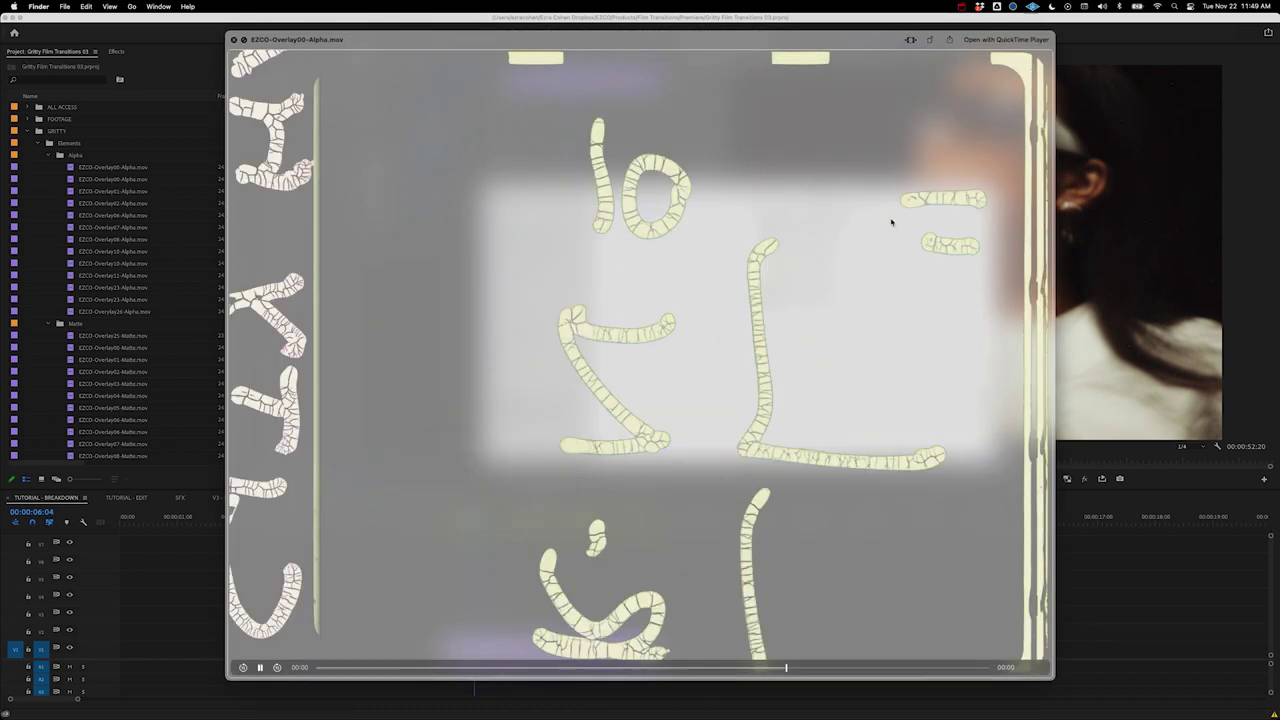
key(Down)
key(space)
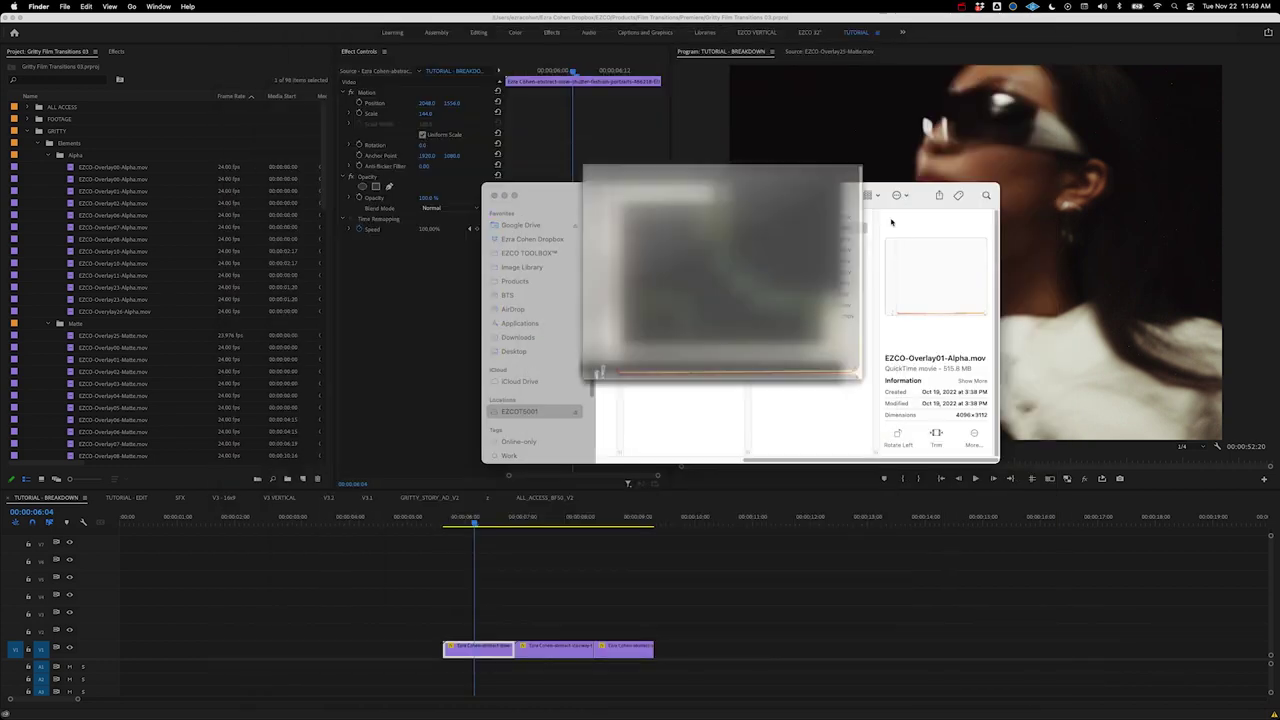
key(space)
key(space)
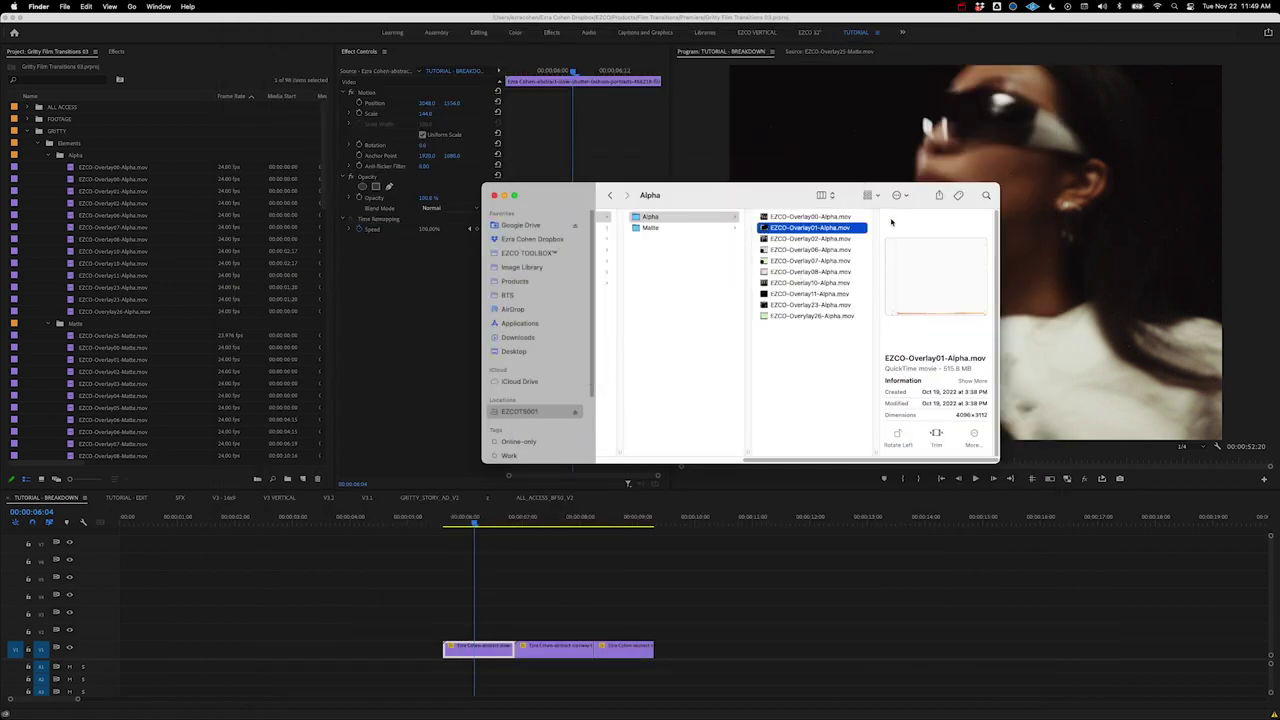
key(Down)
Preview the Overlay06, Overlay10 and Overlay23 Alpha clips, then select EZCO-Overlay00-Alpha.mov.
key(Down)
key(space)
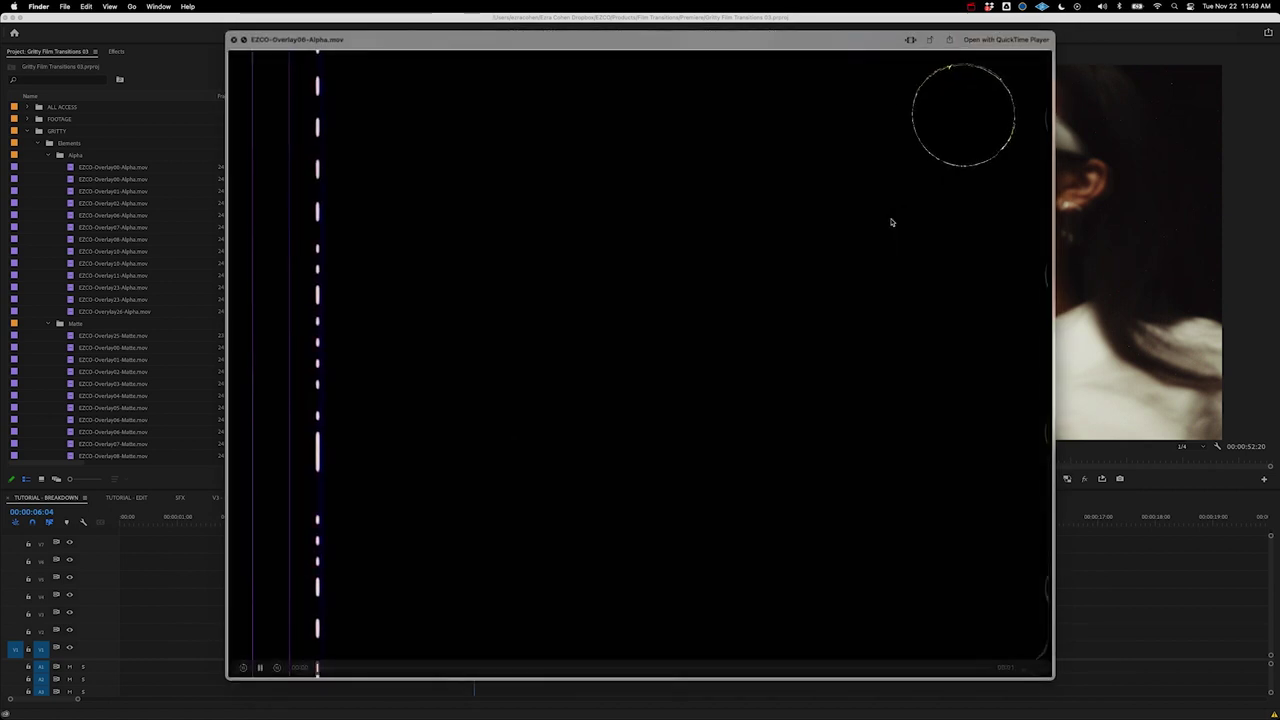
key(Down)
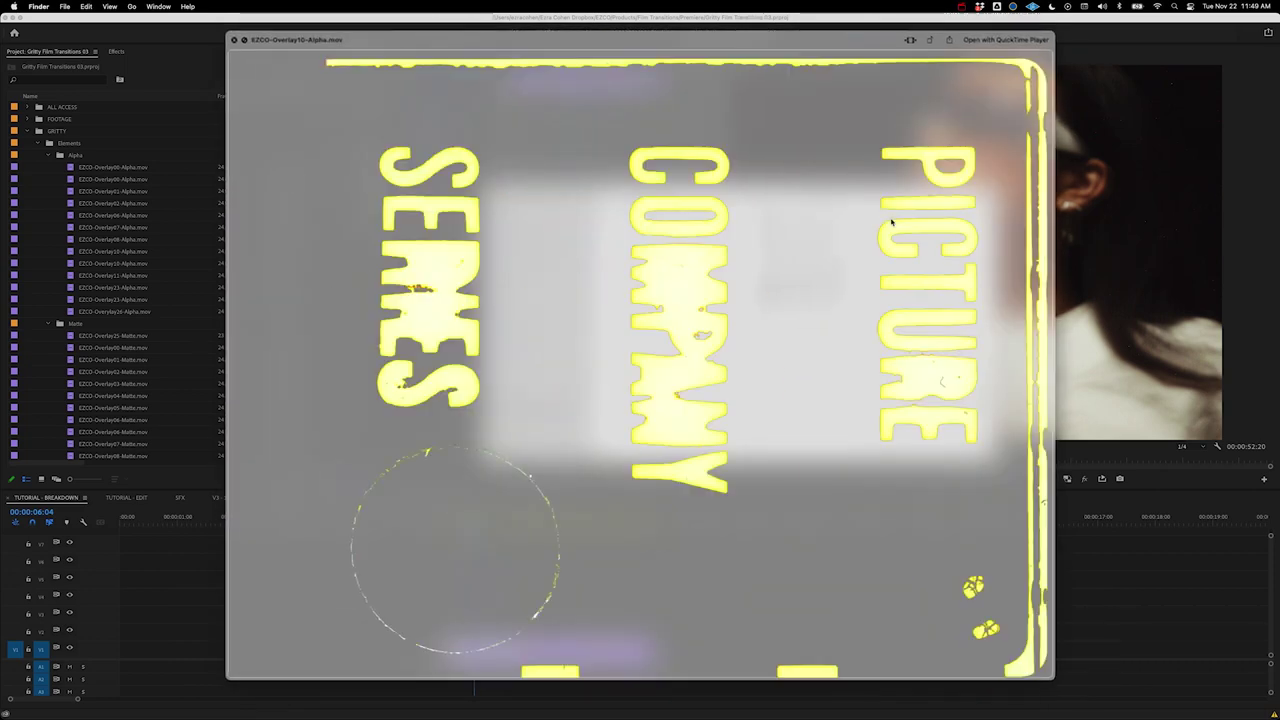
key(space)
key(Down)
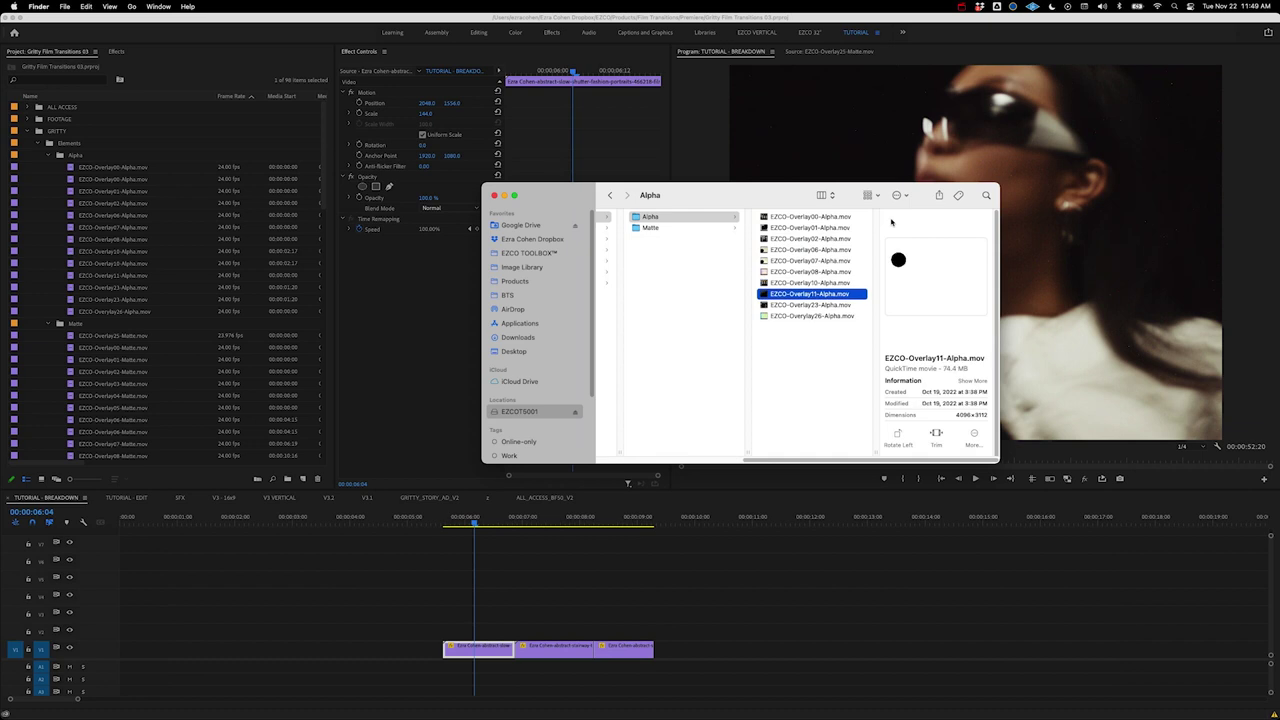
key(space)
key(space)
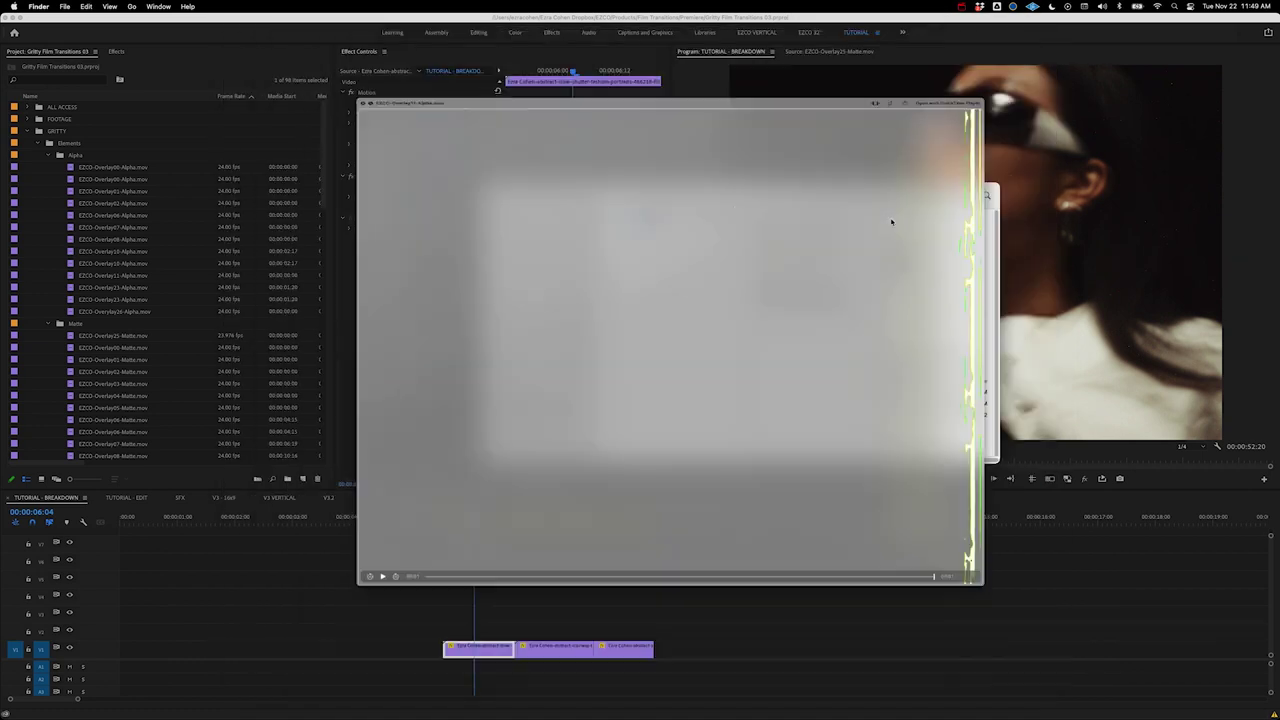
key(Down)
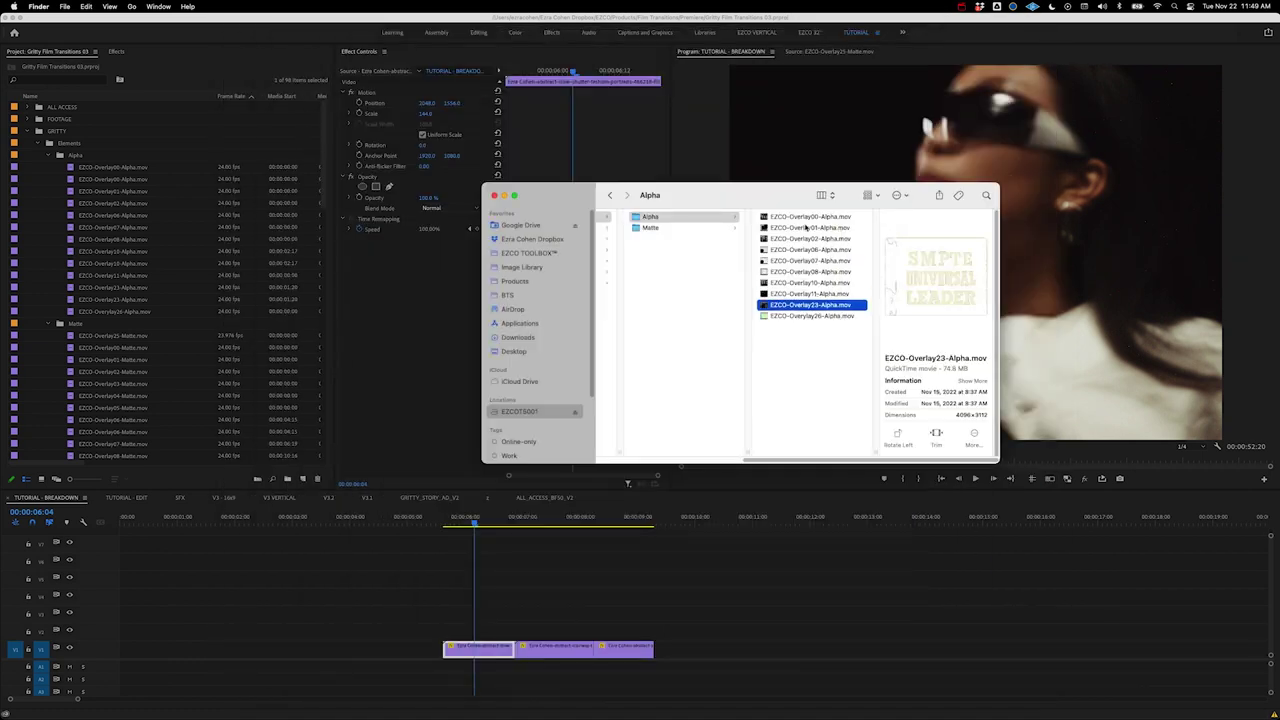
click(806, 217)
Drop EZCO-Overlay00-Alpha.mov onto V3 over the first cut and scrub to preview the scribble.
drag(806, 217, 512, 598)
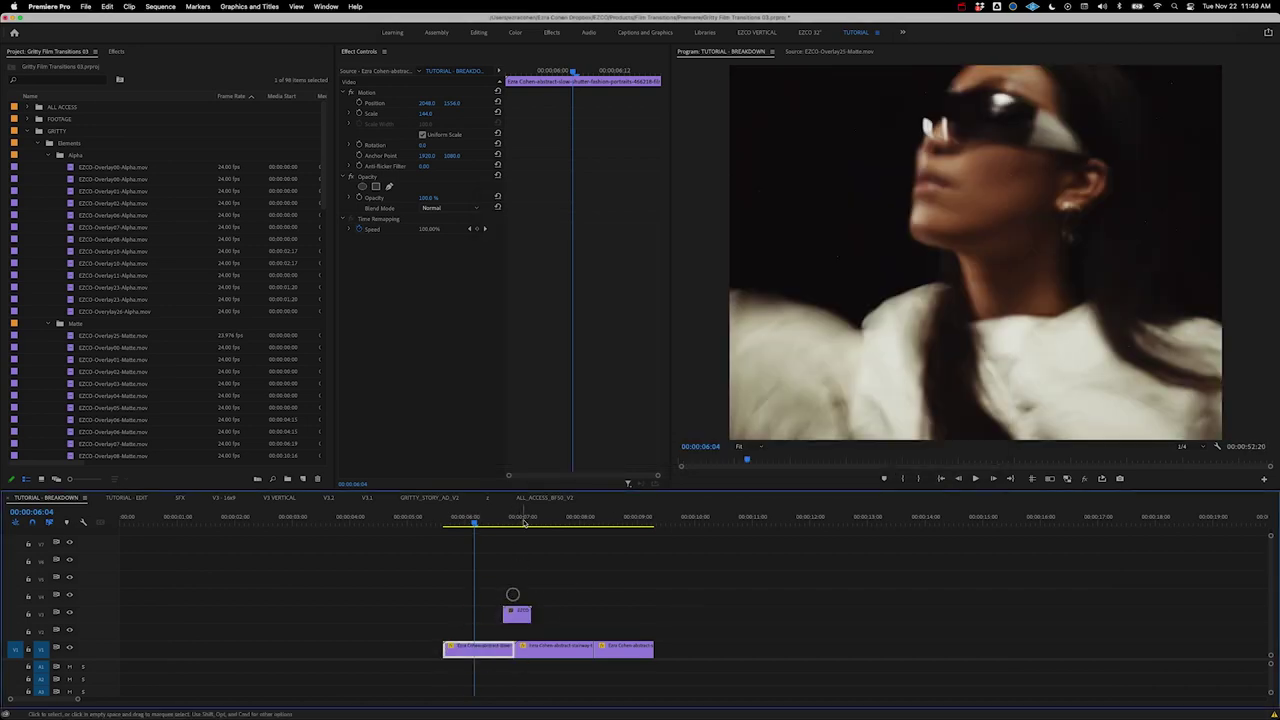
mouse_move(519, 516)
mouse_down()
mouse_move(497, 534)
mouse_move(536, 531)
mouse_move(517, 528)
mouse_up()
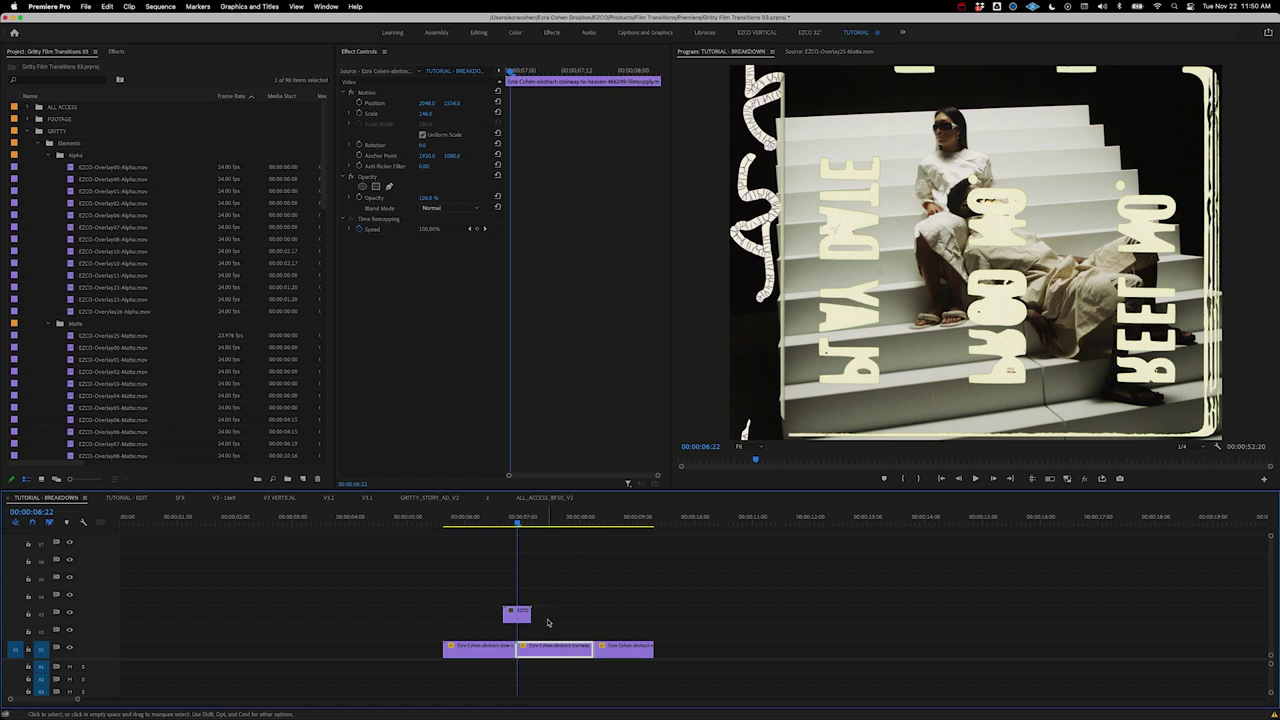
key(super+Tab)
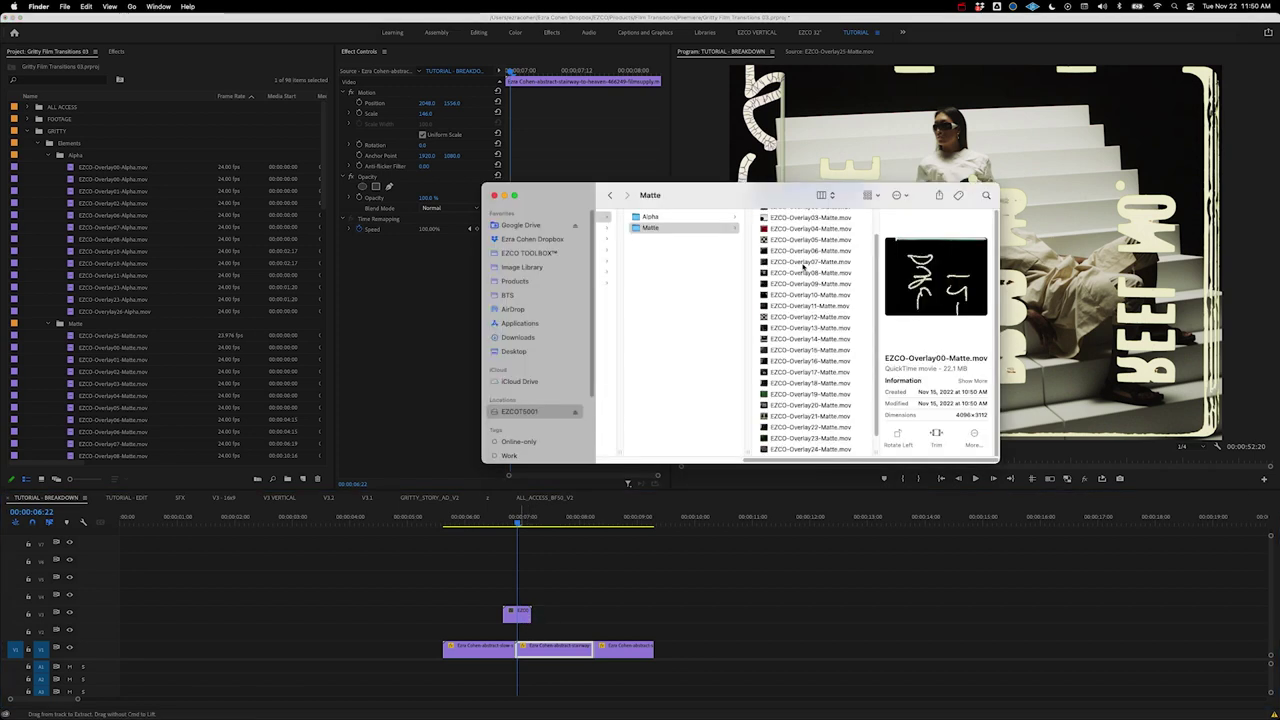
Quick Look the Matte overlays from EZCO-Overlay00-Matte.mov through Overlay06-Matte and beyond, then close the preview.
key(space)
key(Down)
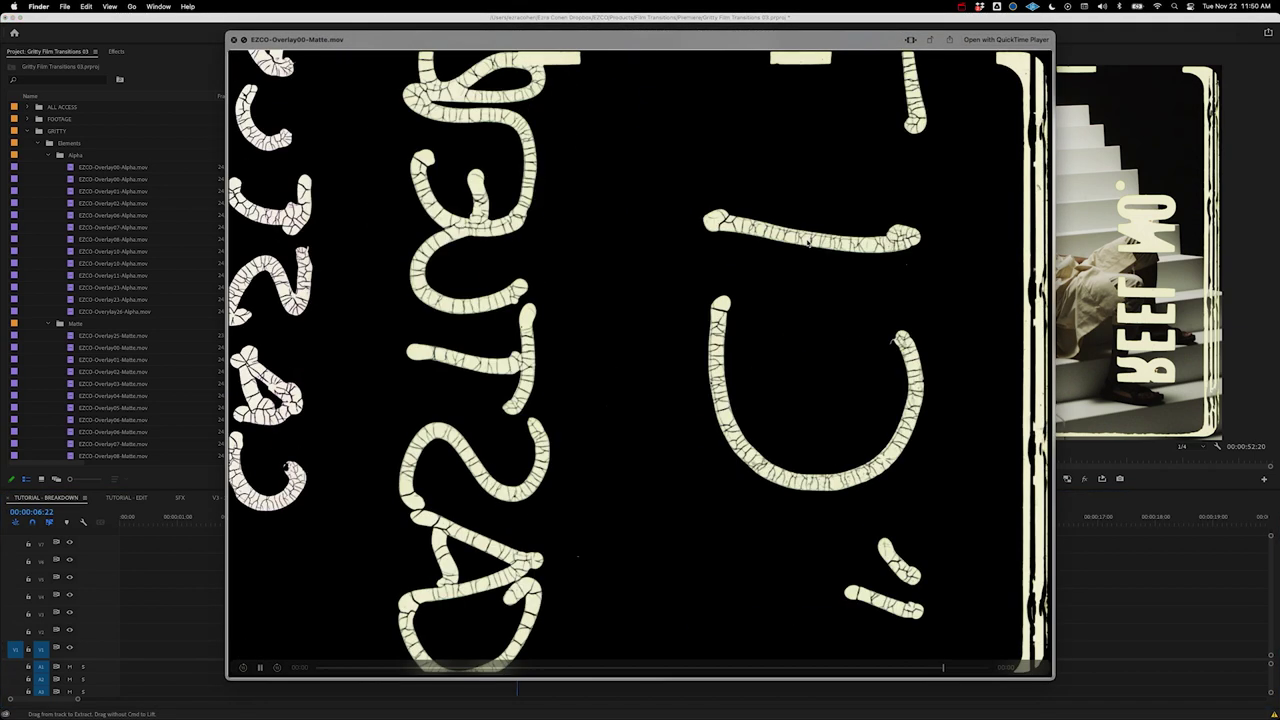
key(Down)
key(Down)
key(Down)
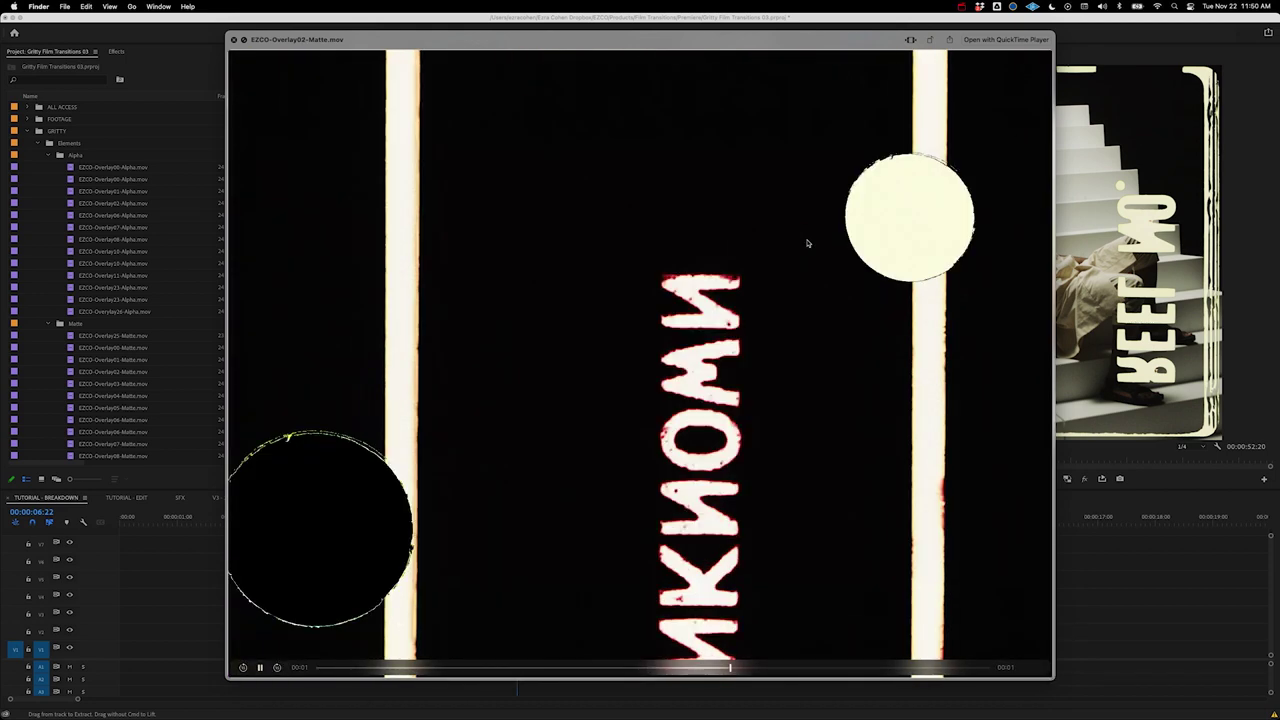
key(Down)
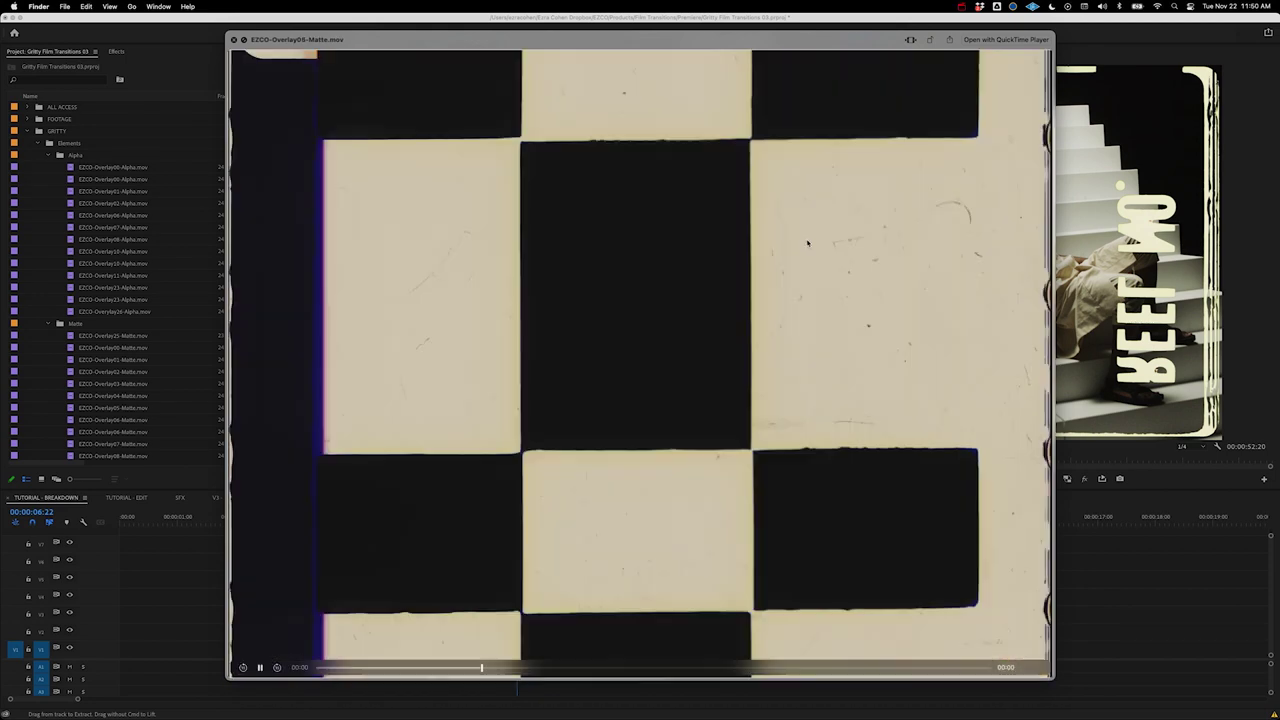
key(Down)
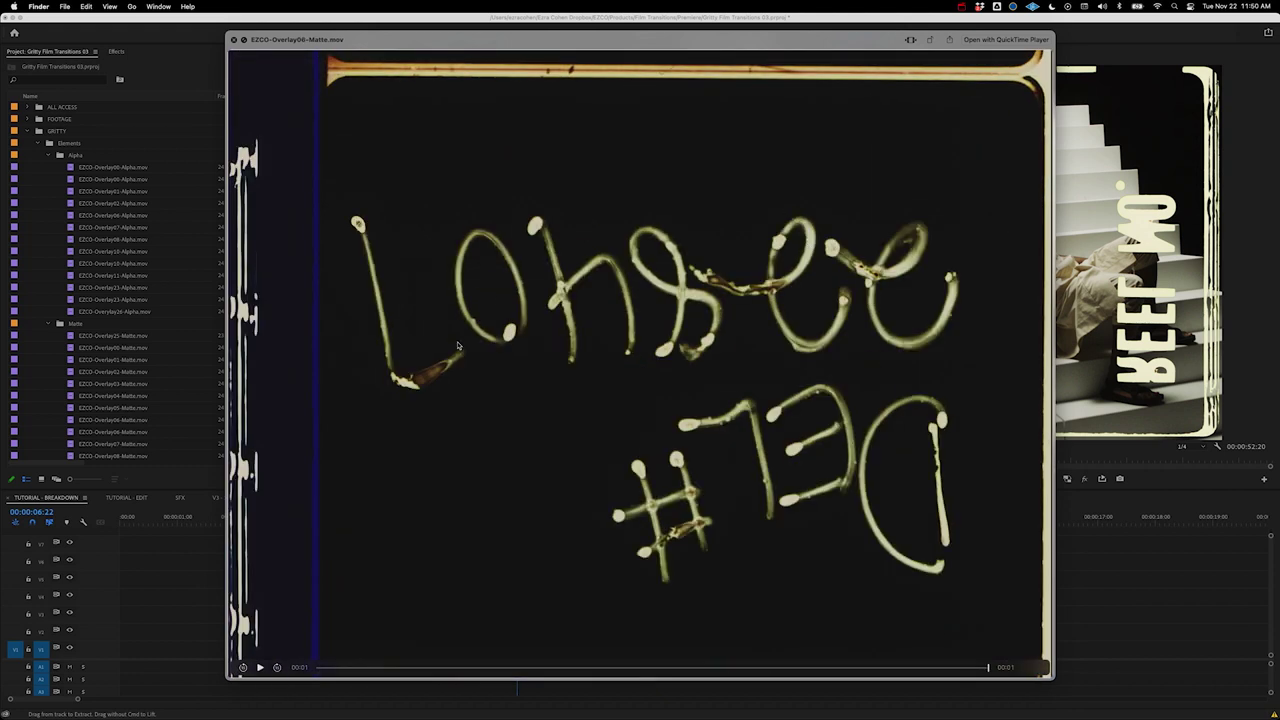
key(Down)
key(Down)
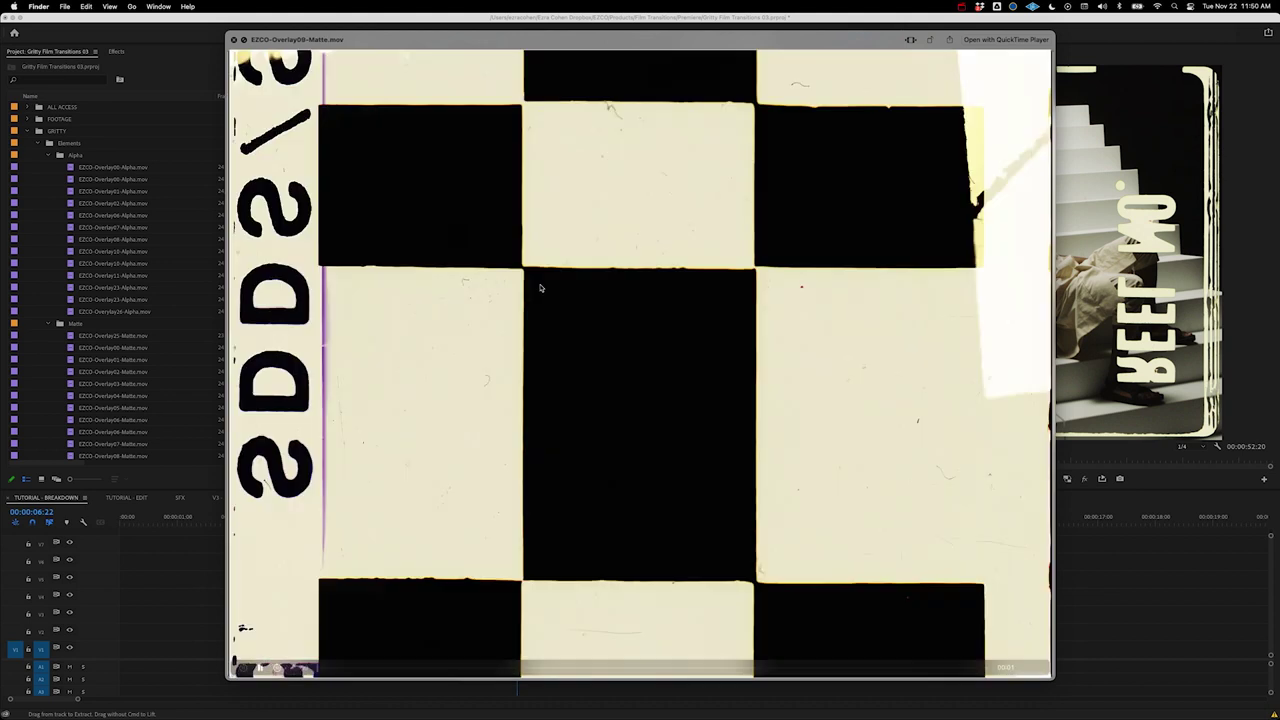
key(space)
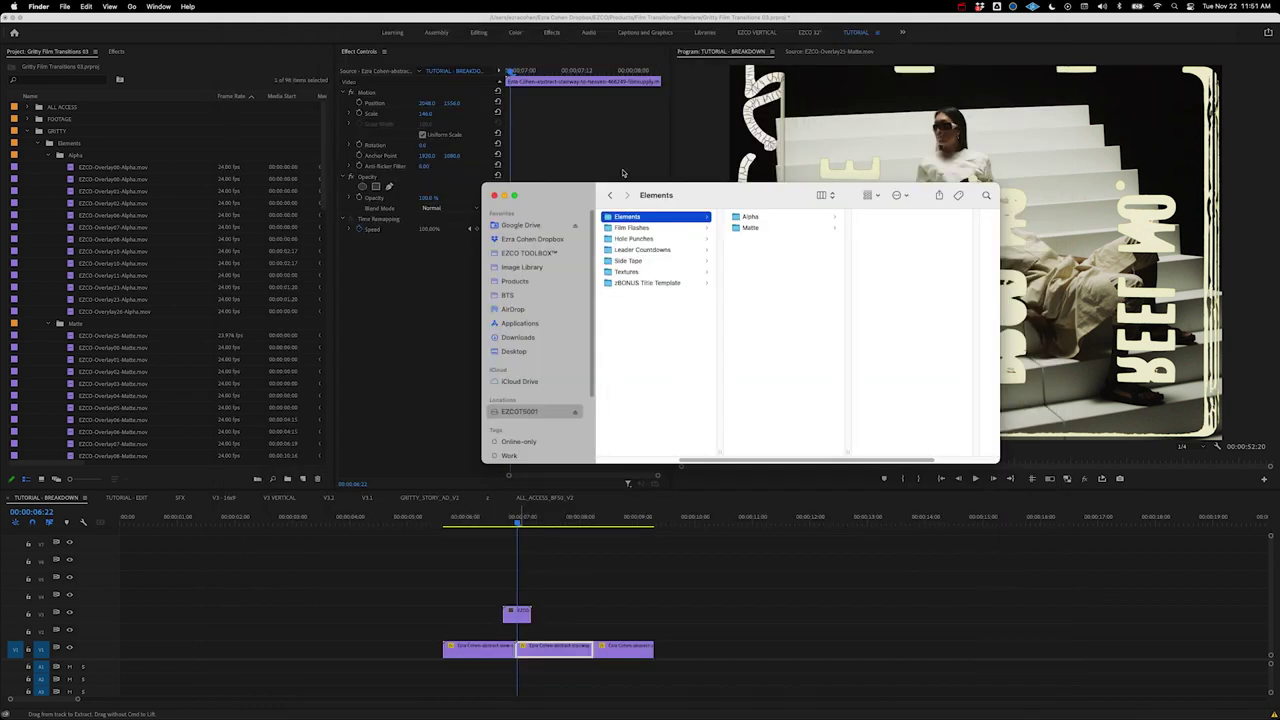
Drop EZCO-Flash04.mov from Film Flashes onto V3 over the second cut.
click(664, 228)
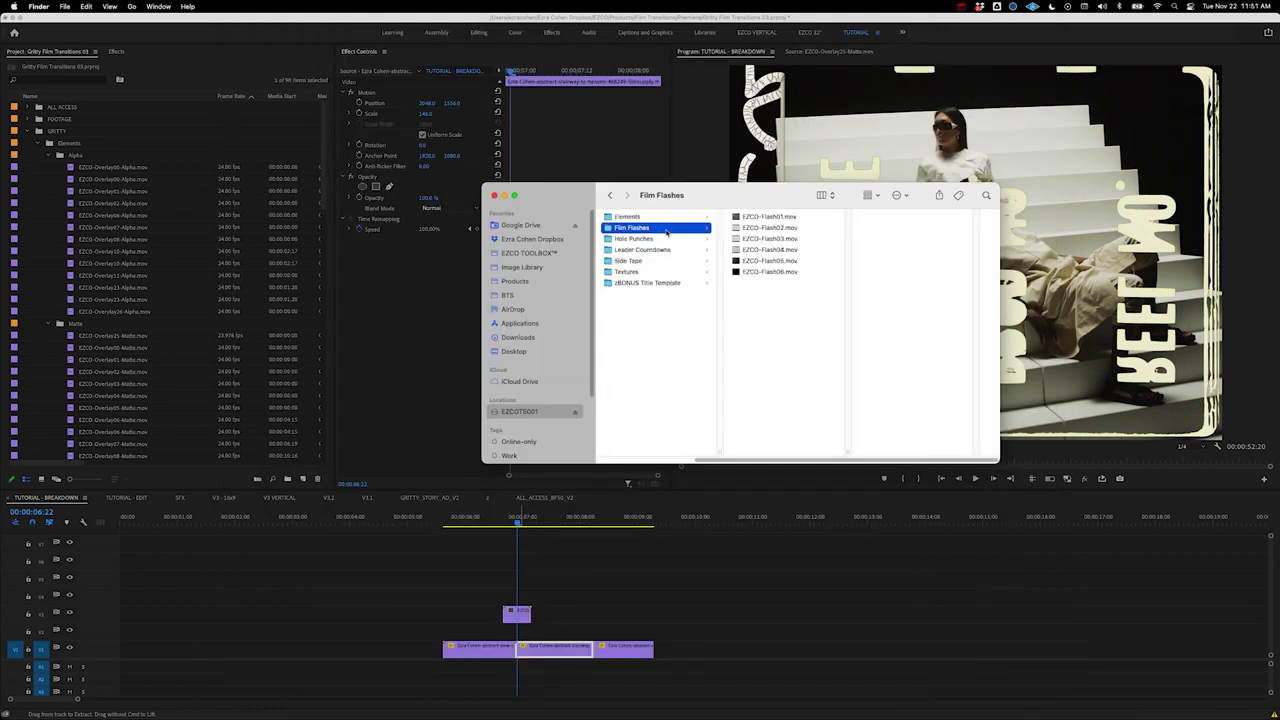
key(Right)
key(space)
key(space)
click(758, 248)
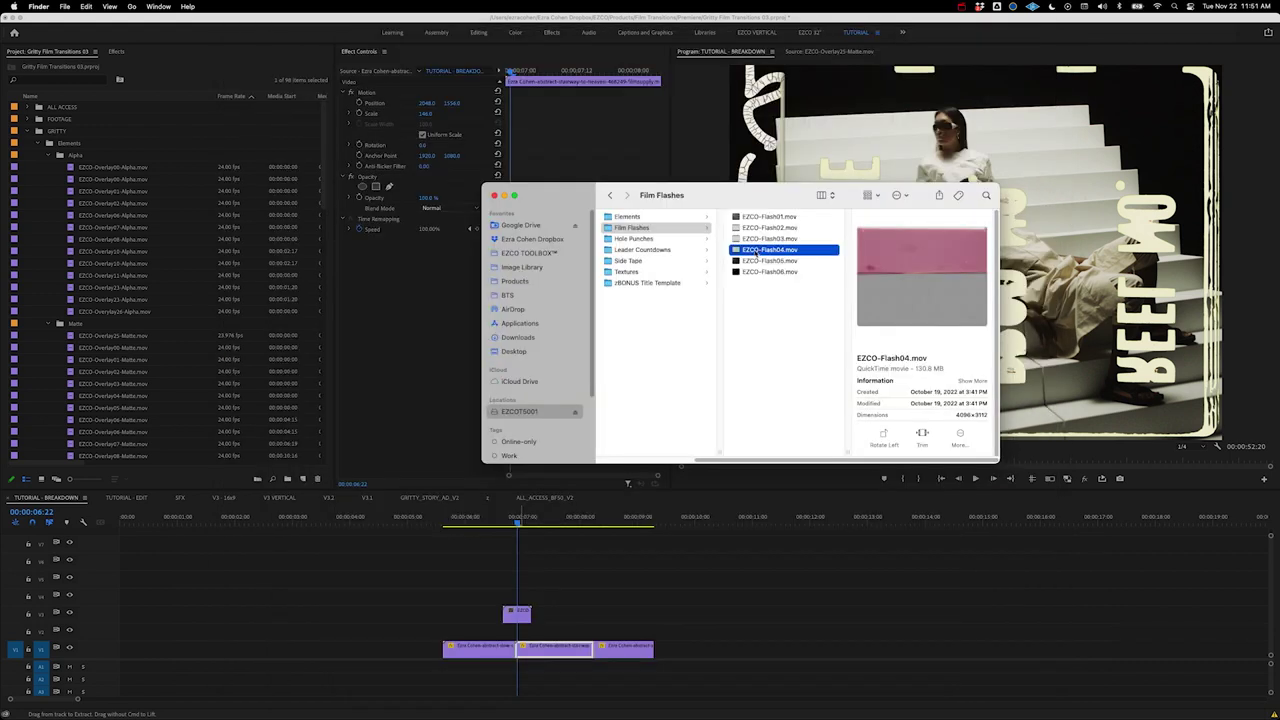
drag(756, 250, 592, 614)
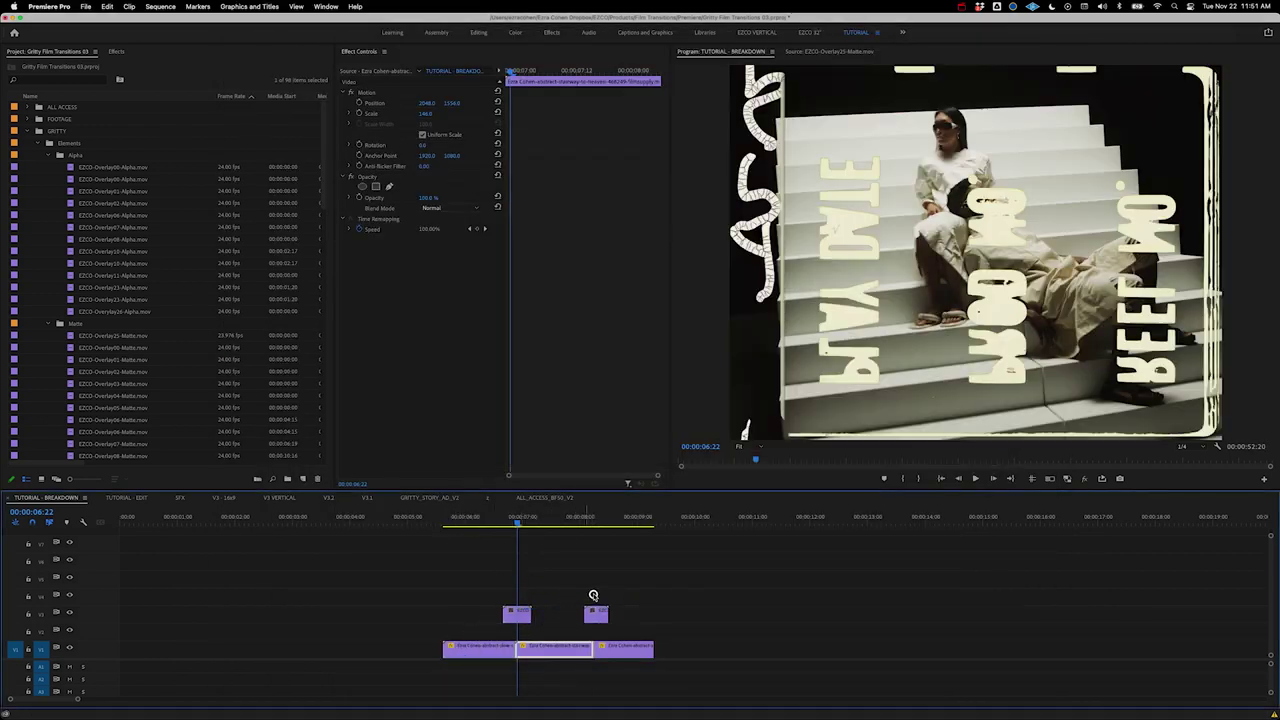
Step frame by frame and play back to review the Flash04 transition at the second cut.
drag(593, 534, 585, 531)
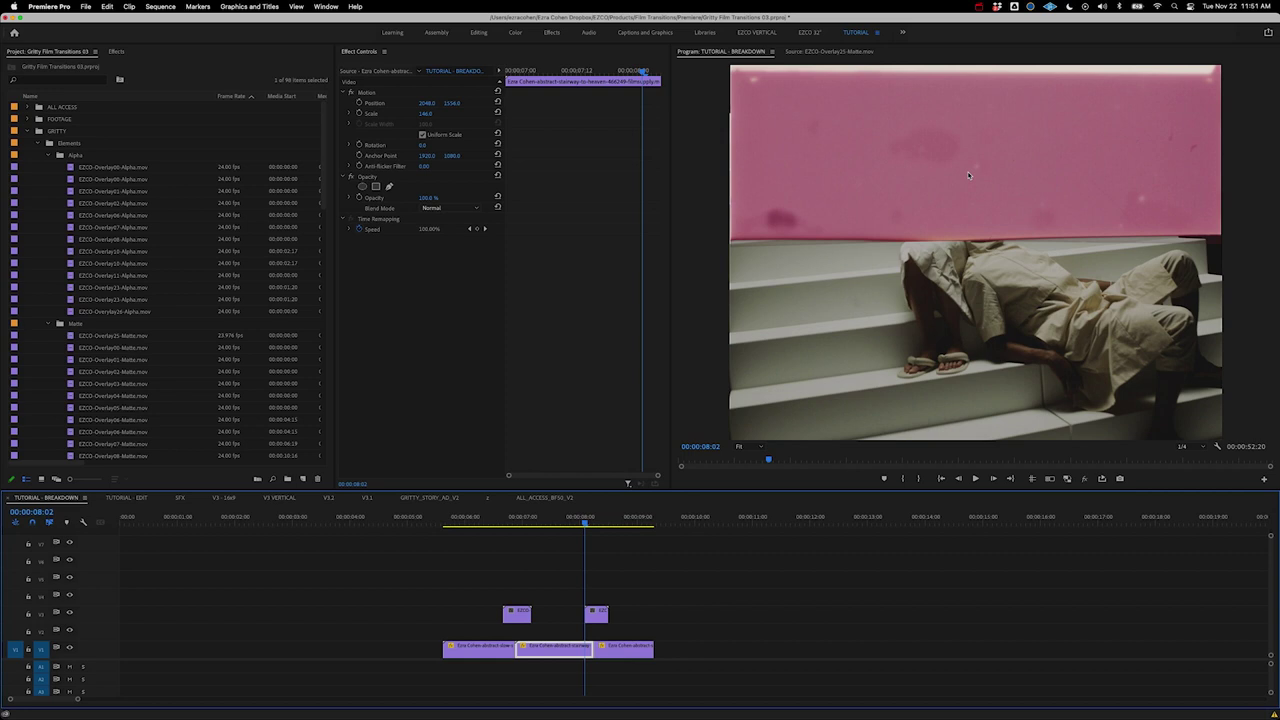
key(Right)
key(Right)
key(Right)
key(Right)
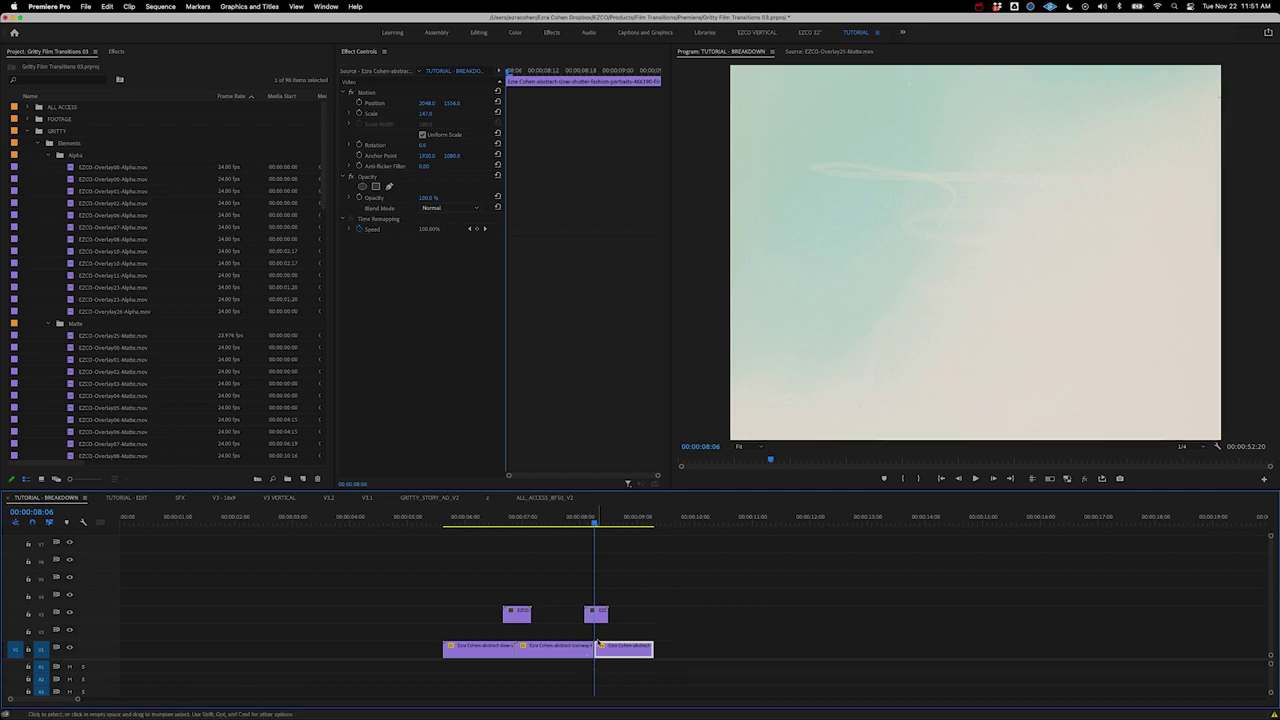
key(Right)
key(Right)
key(Right)
key(Right)
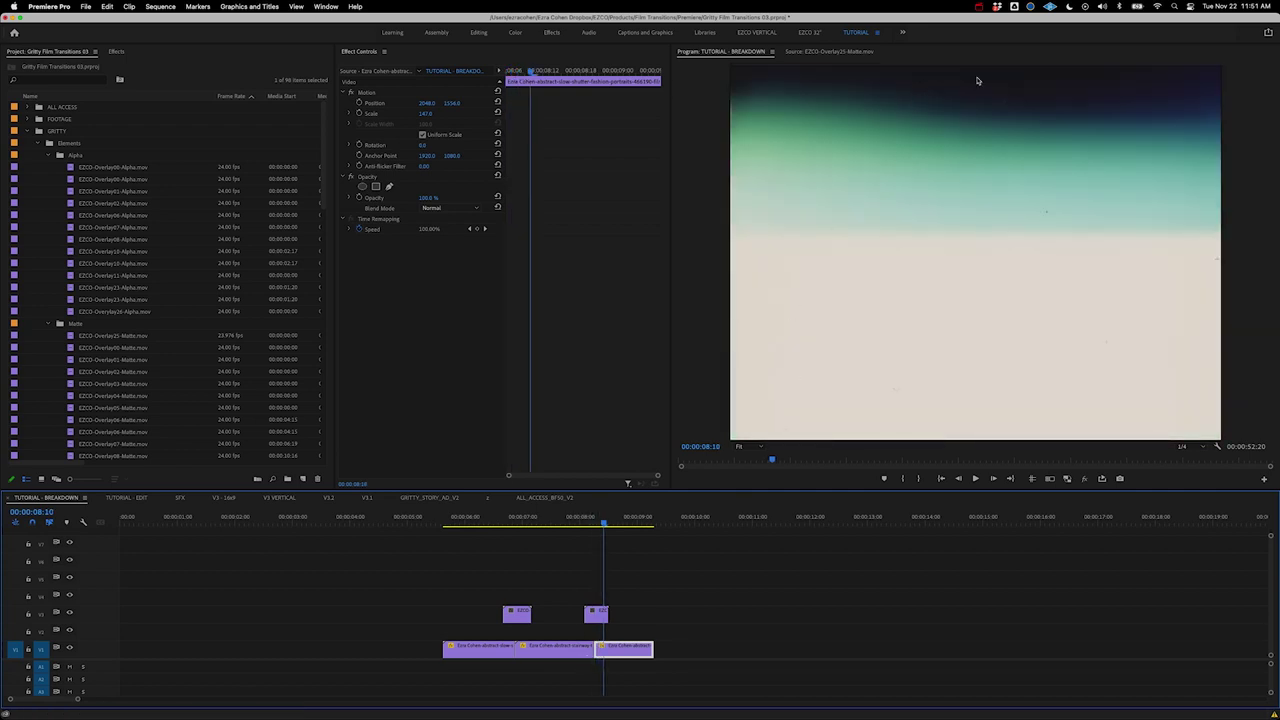
key(Left)
key(Left)
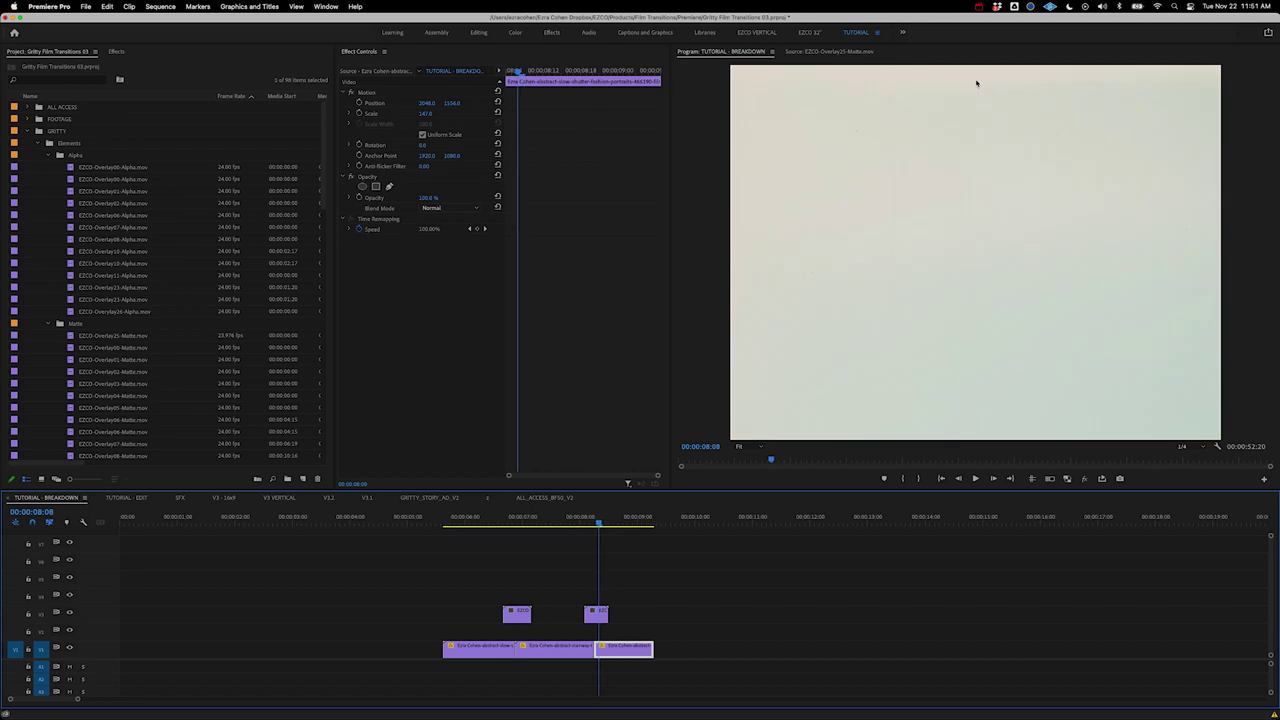
key(Left)
key(Left)
key(Left)
key(Left)
key(Left)
key(Left)
key(Left)
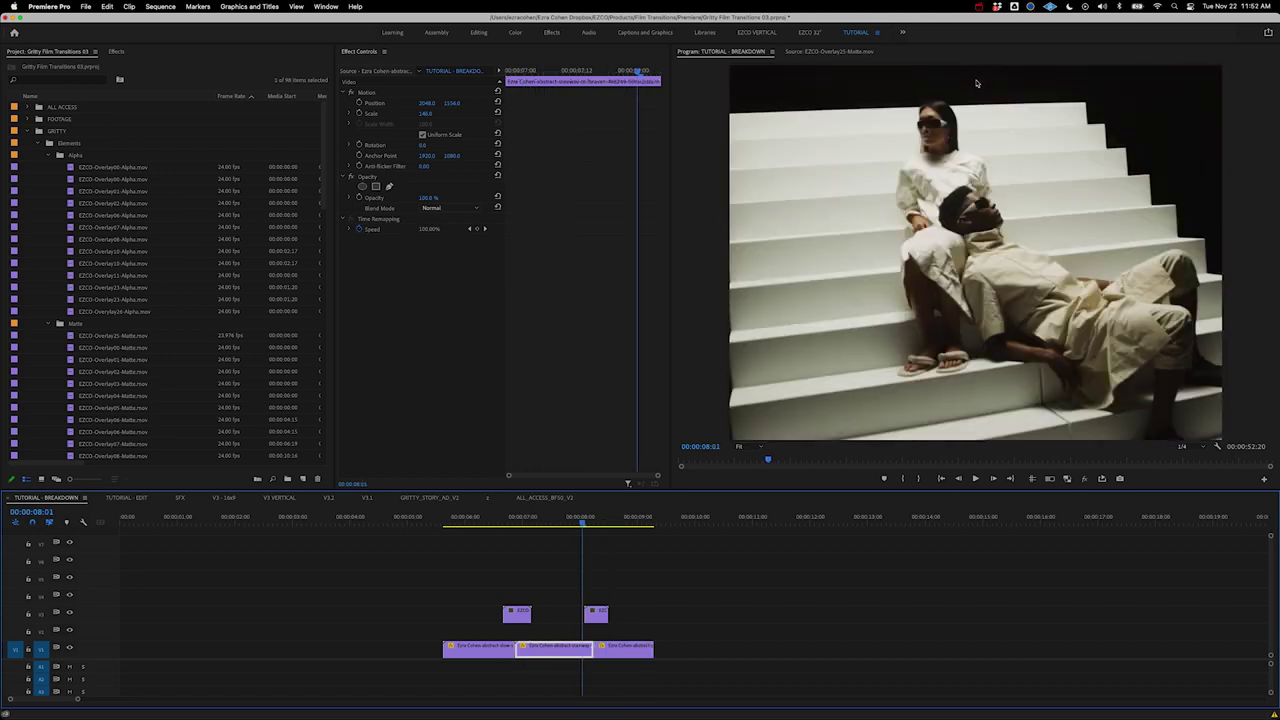
key(Right)
key(space)
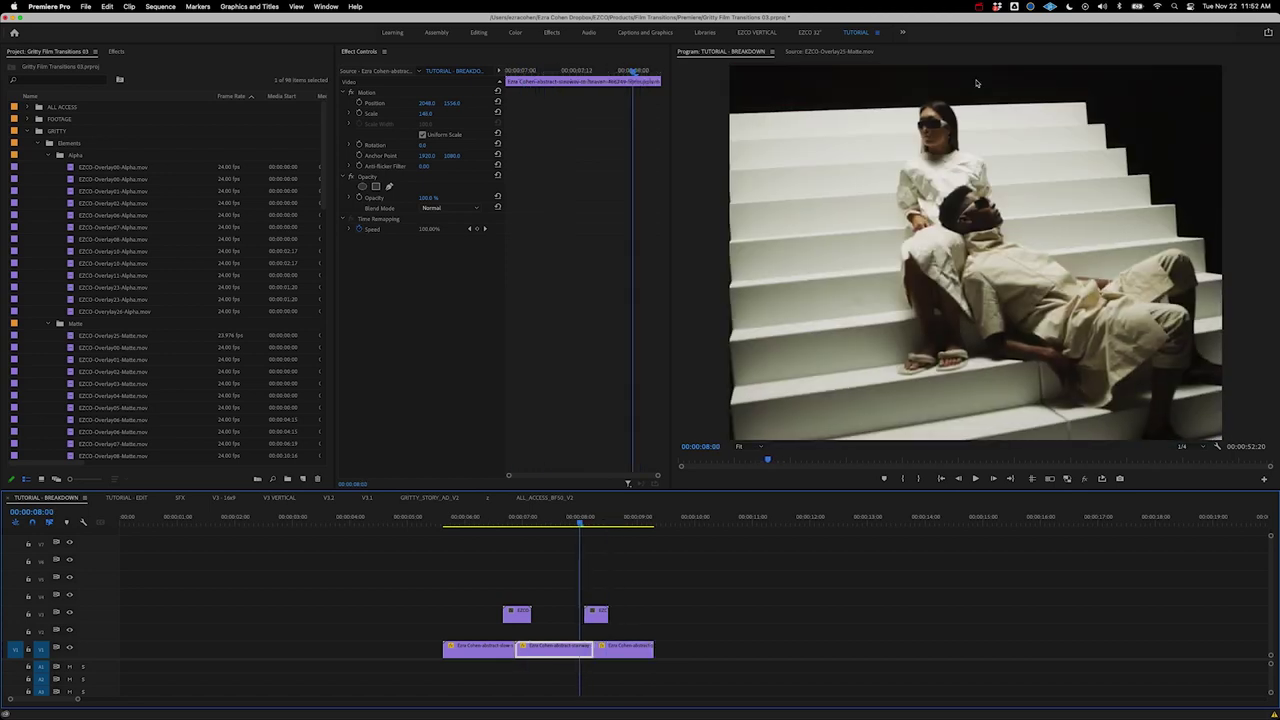
key(space)
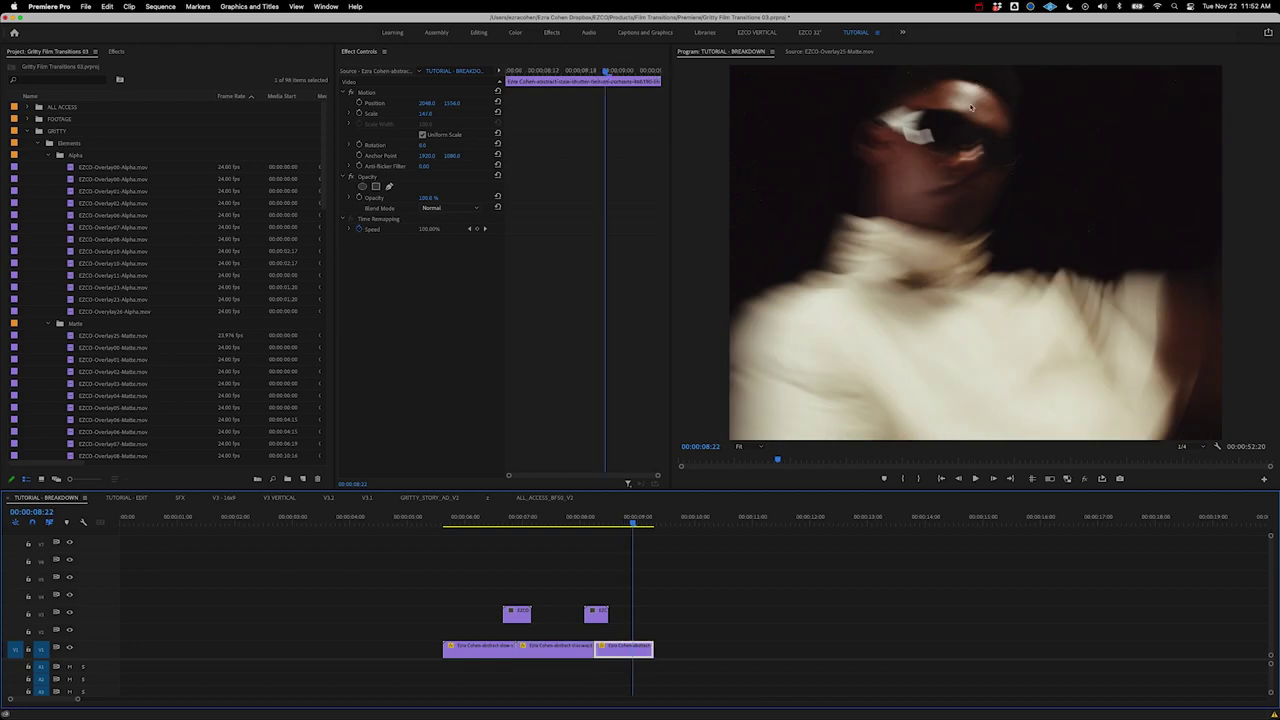
mouse_move(569, 521)
mouse_down()
mouse_move(608, 521)
mouse_move(594, 521)
mouse_up()
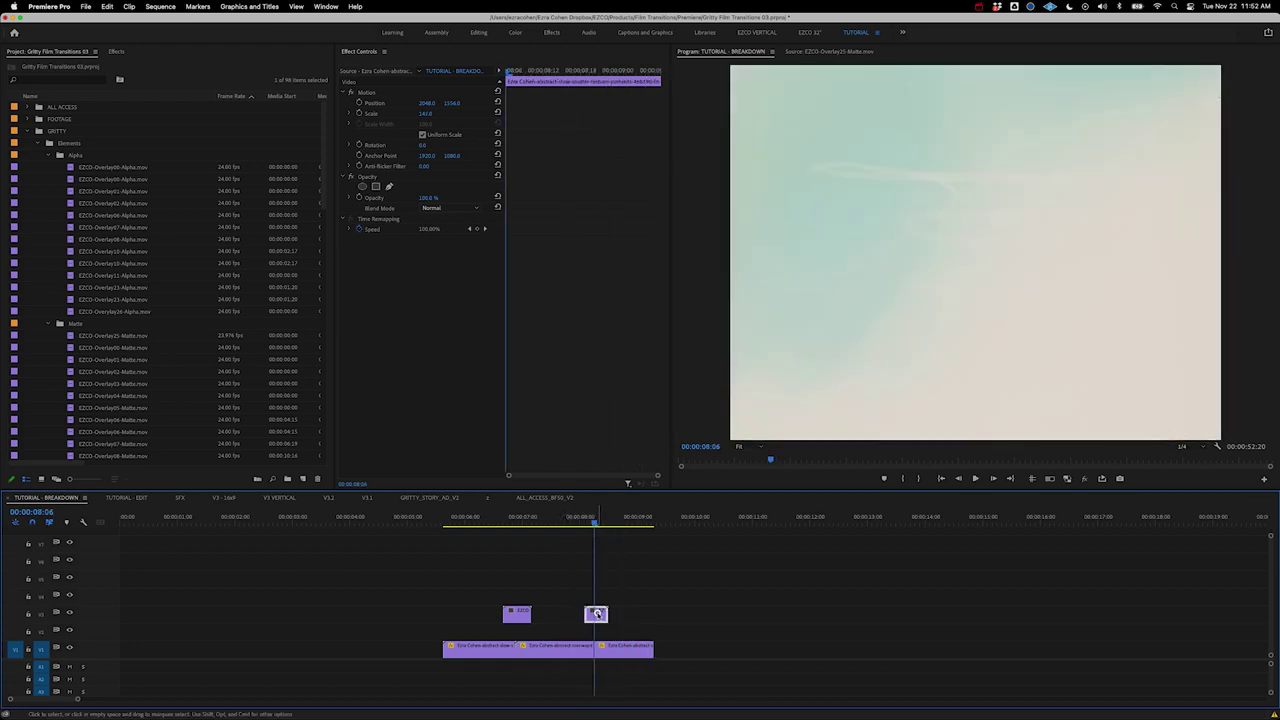
Set the EZCO-Flash04 clip's Opacity blend mode to Difference and scrub through the result.
click(596, 613)
click(451, 207)
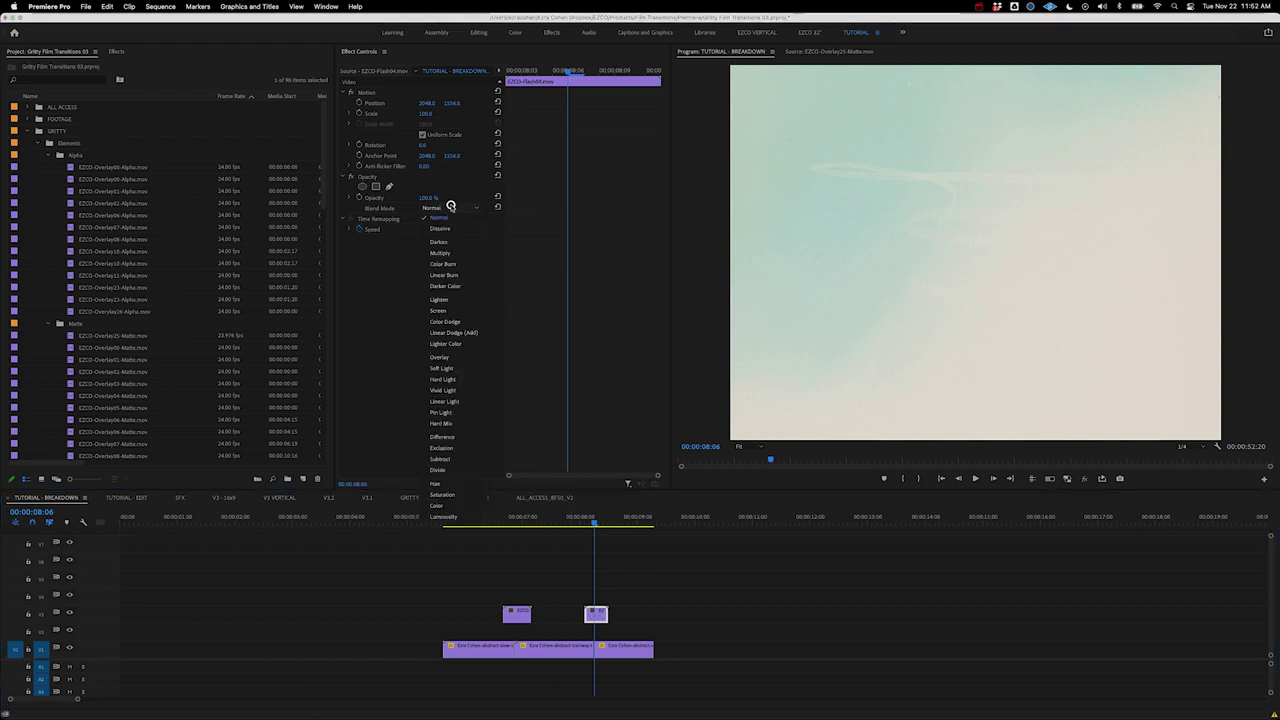
click(457, 438)
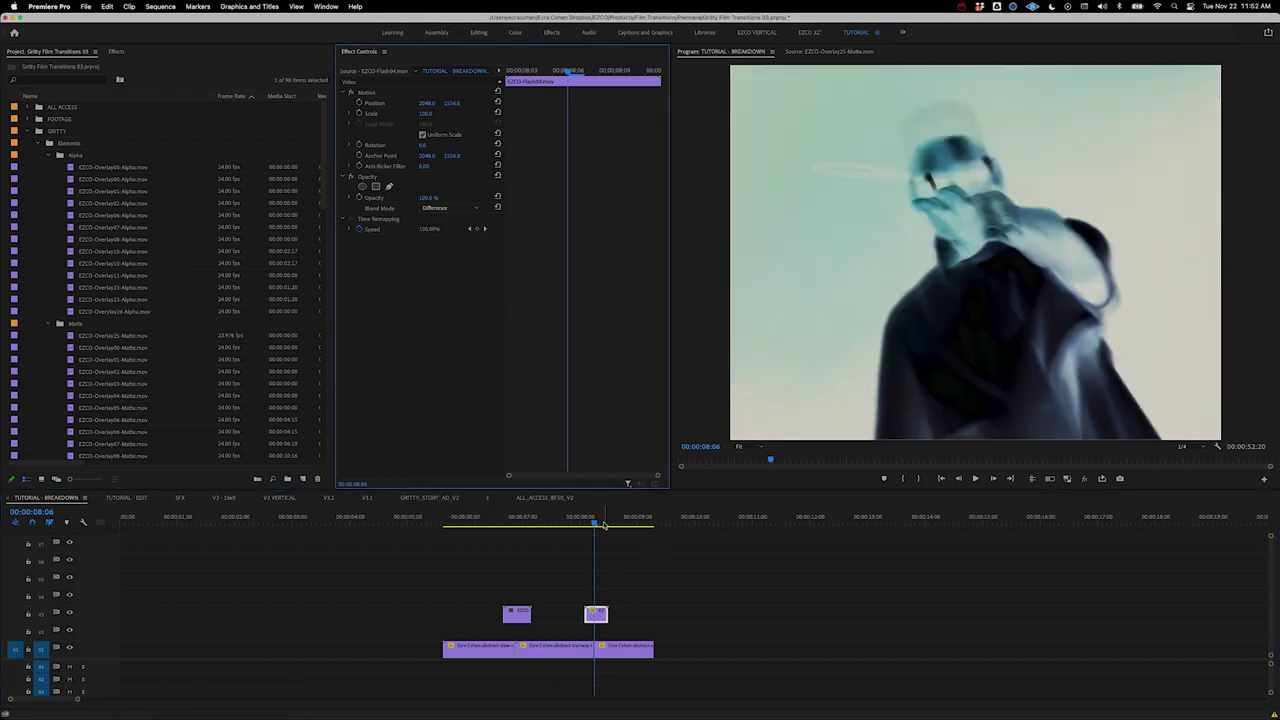
drag(594, 522, 573, 532)
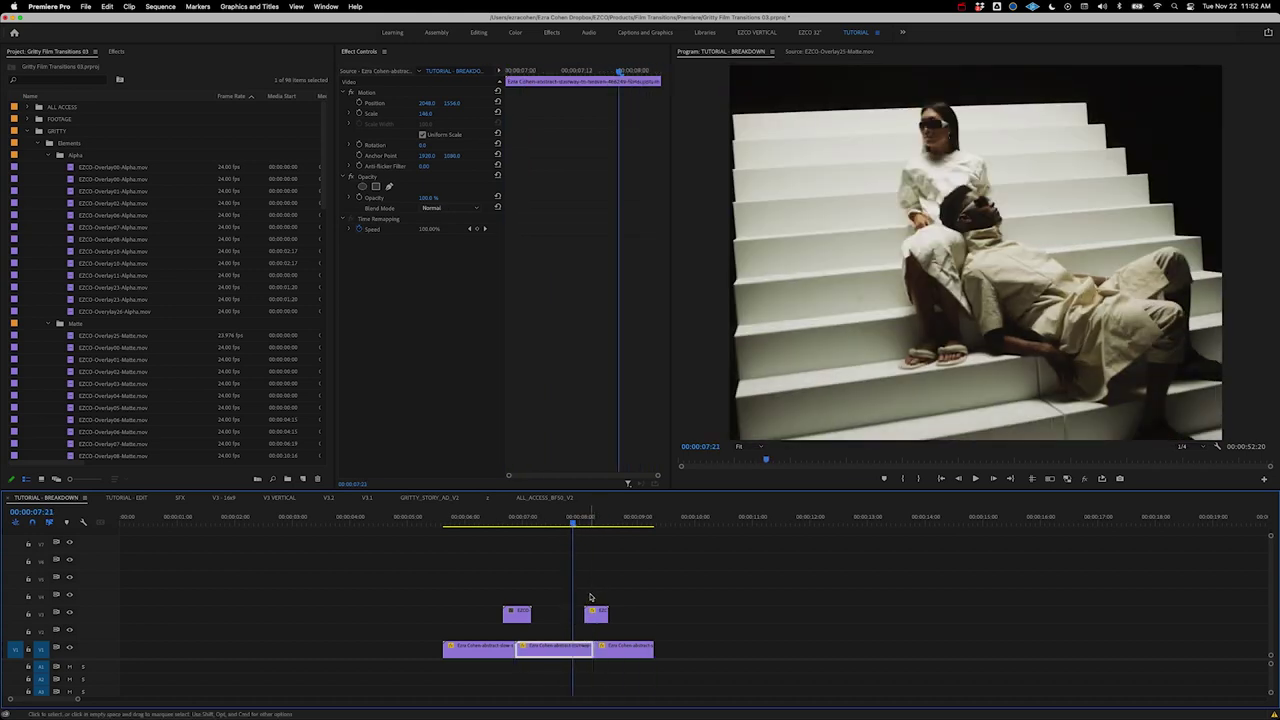
click(591, 613)
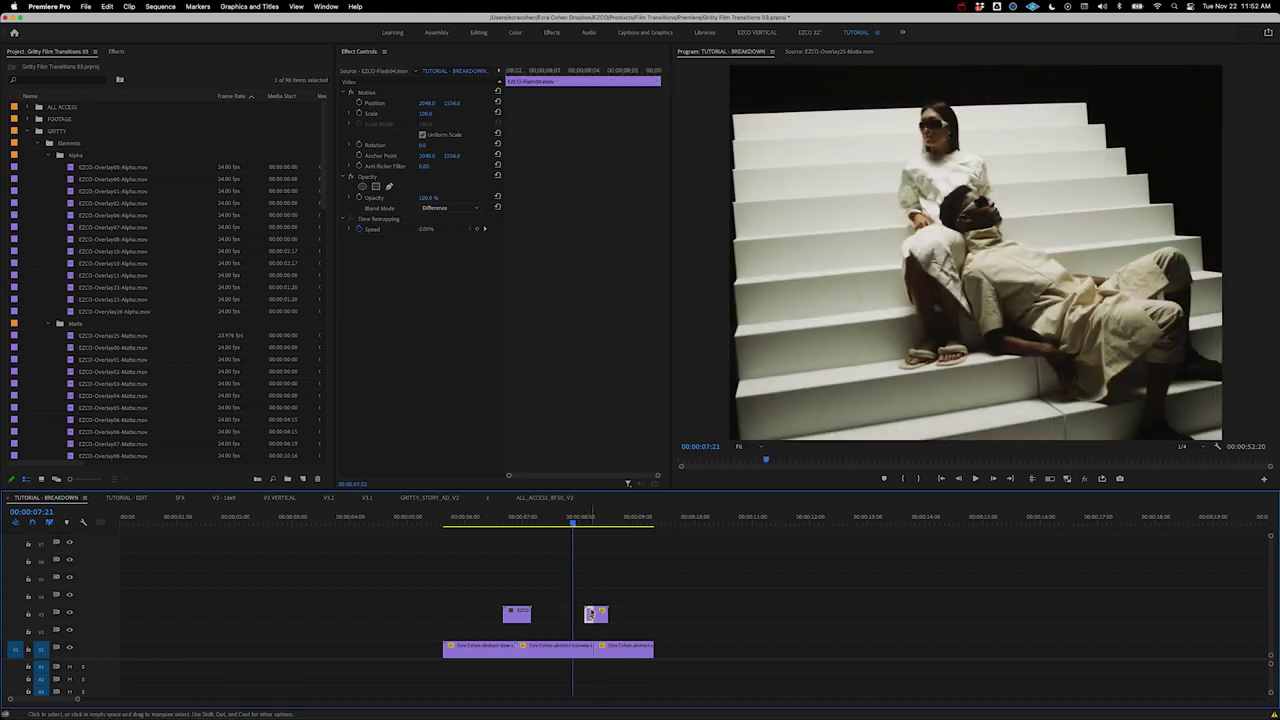
mouse_move(601, 530)
mouse_down()
mouse_move(577, 530)
mouse_move(594, 524)
mouse_up()
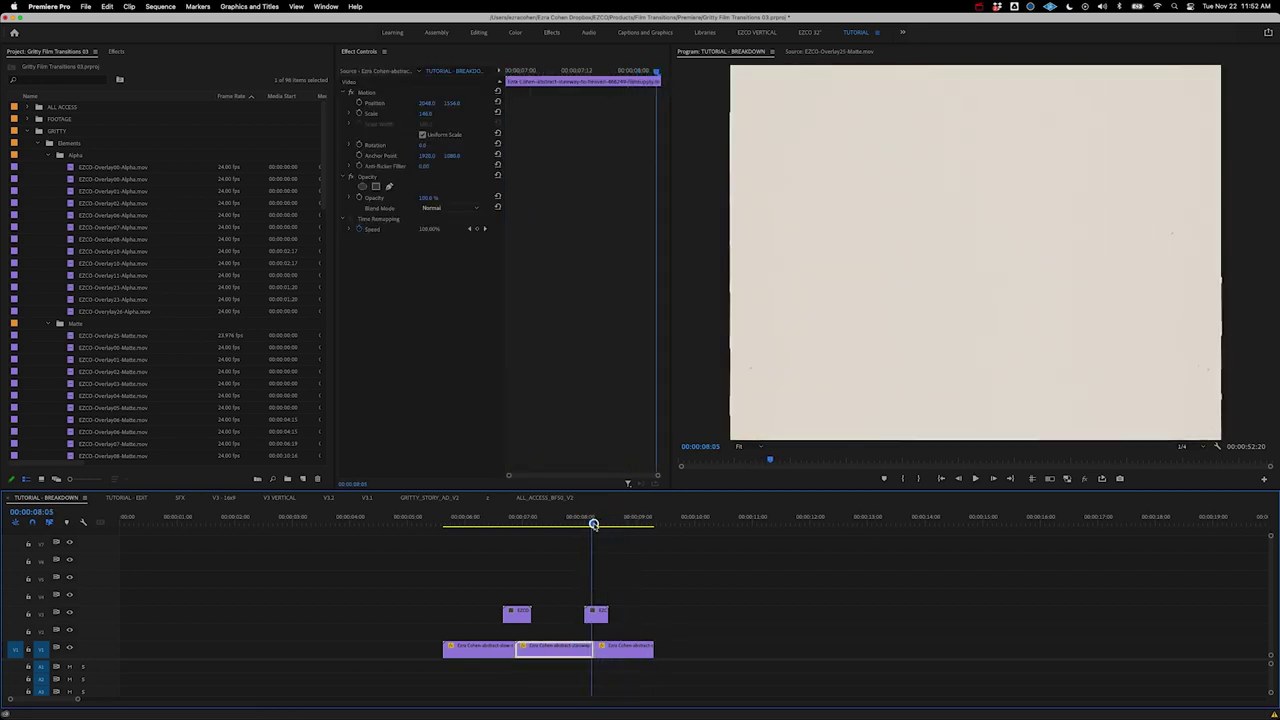
Drop EZCO-Flash03.mov from Film Flashes onto V3 at the first cut.
key(super+Tab)
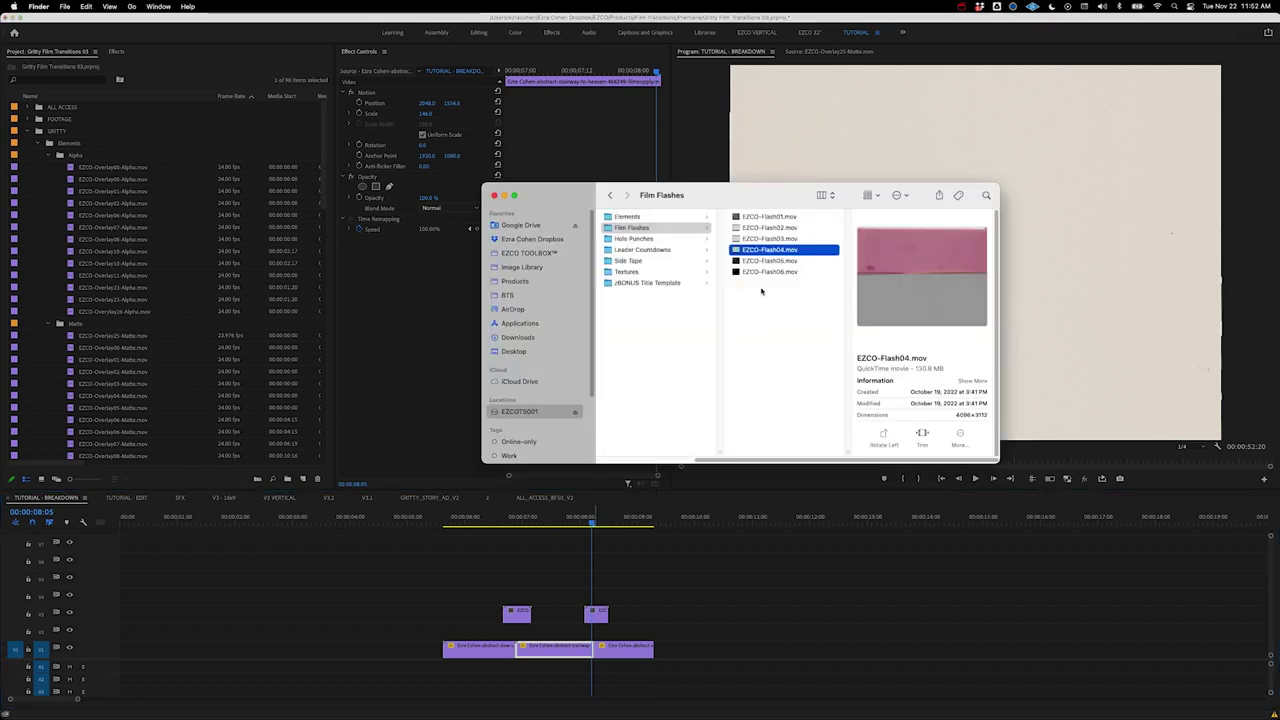
key(space)
key(space)
drag(758, 238, 520, 598)
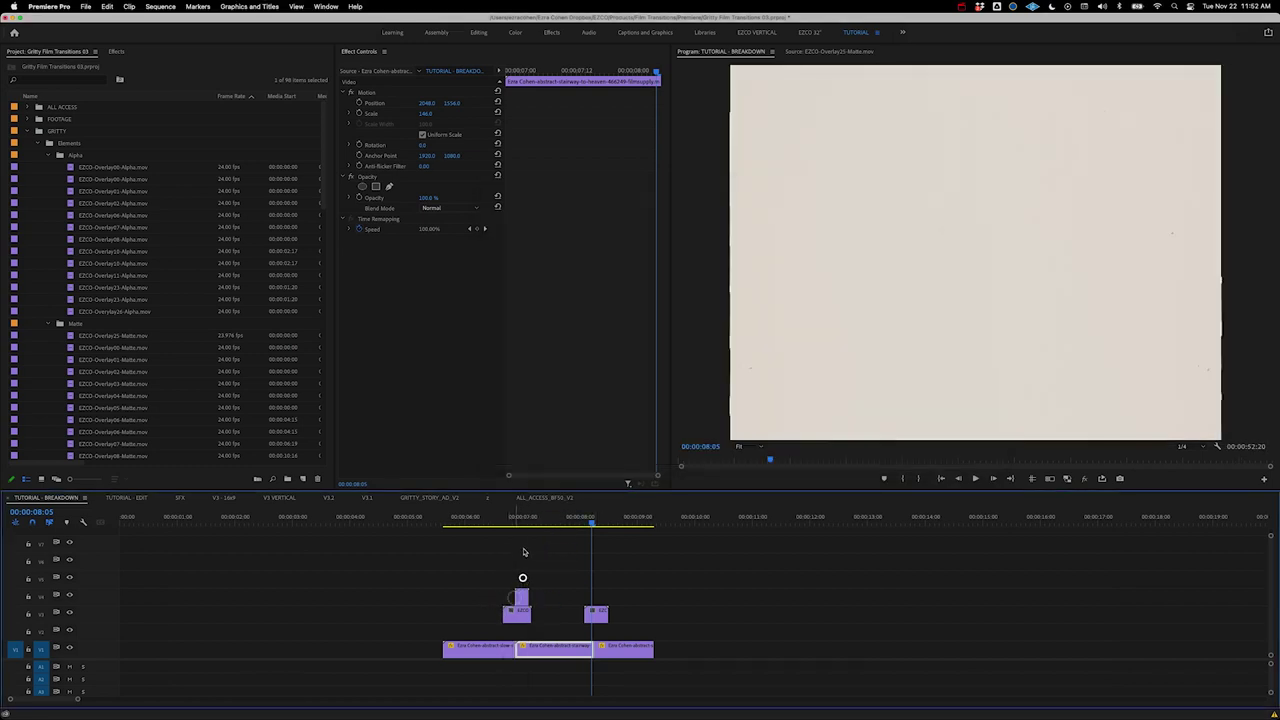
drag(527, 529, 499, 527)
Raise the Overlay00-Alpha scribble up a track above the flash and replay the first cut.
mouse_move(521, 597)
mouse_down()
mouse_move(522, 582)
mouse_move(517, 612)
mouse_up()
drag(510, 527, 491, 530)
key(space)
click(492, 530)
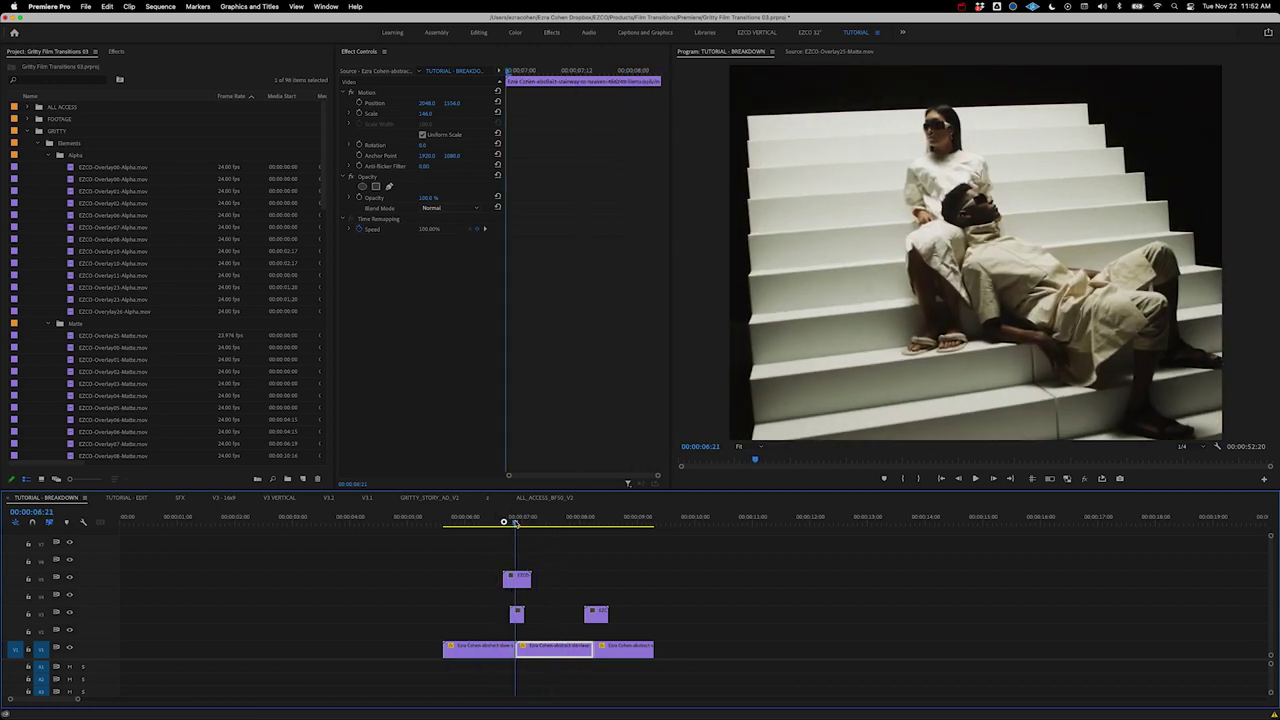
click(480, 530)
key(space)
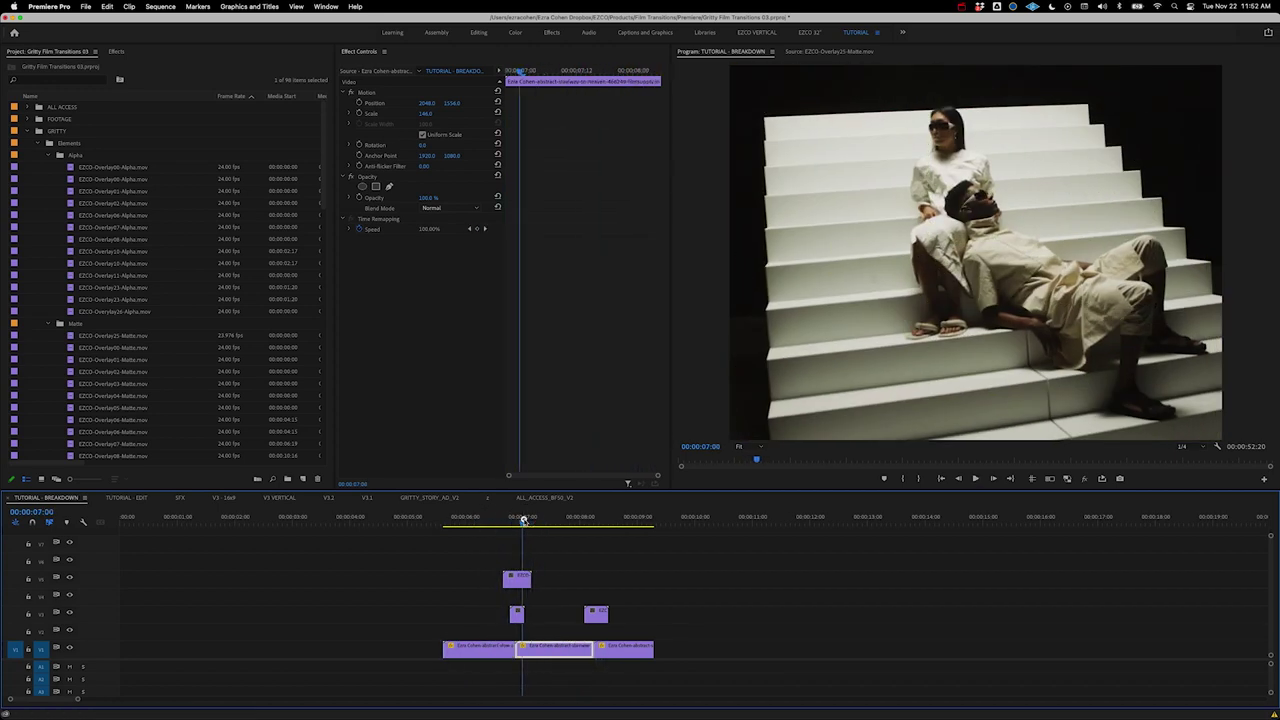
Set the Overlay00-Alpha scribble's blend mode to Difference and play back the first cut.
click(522, 580)
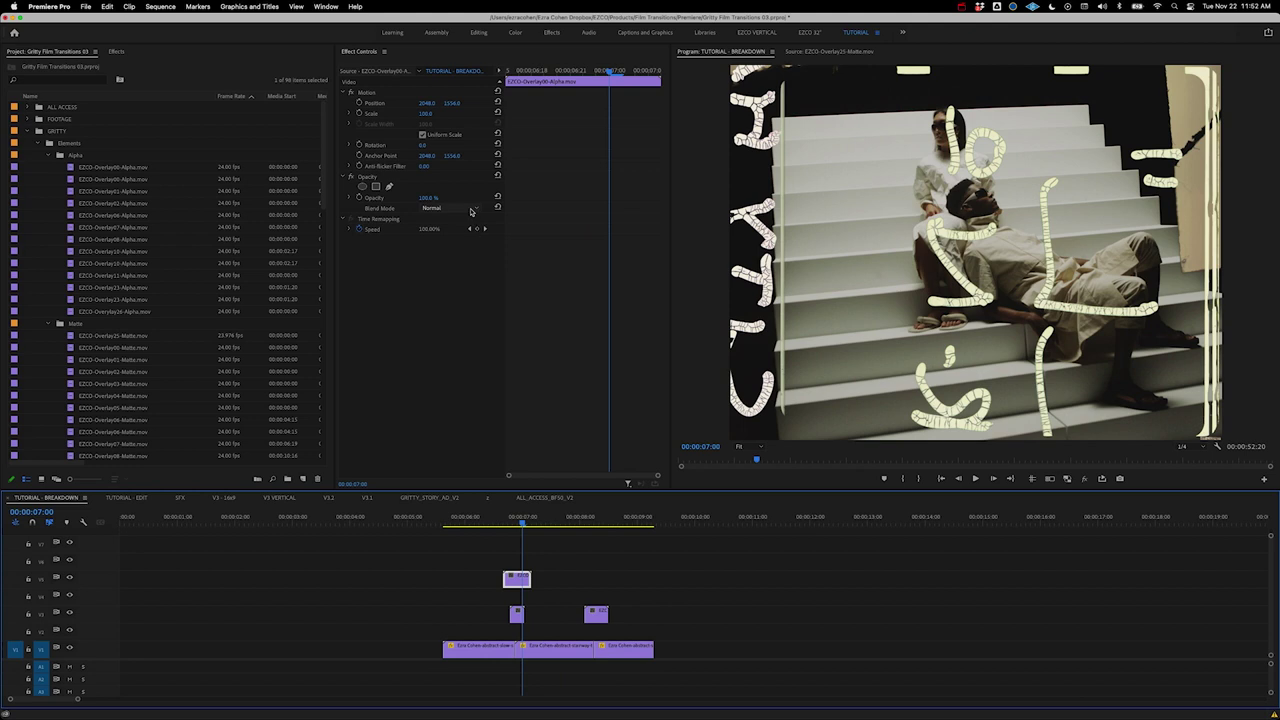
click(471, 209)
click(450, 437)
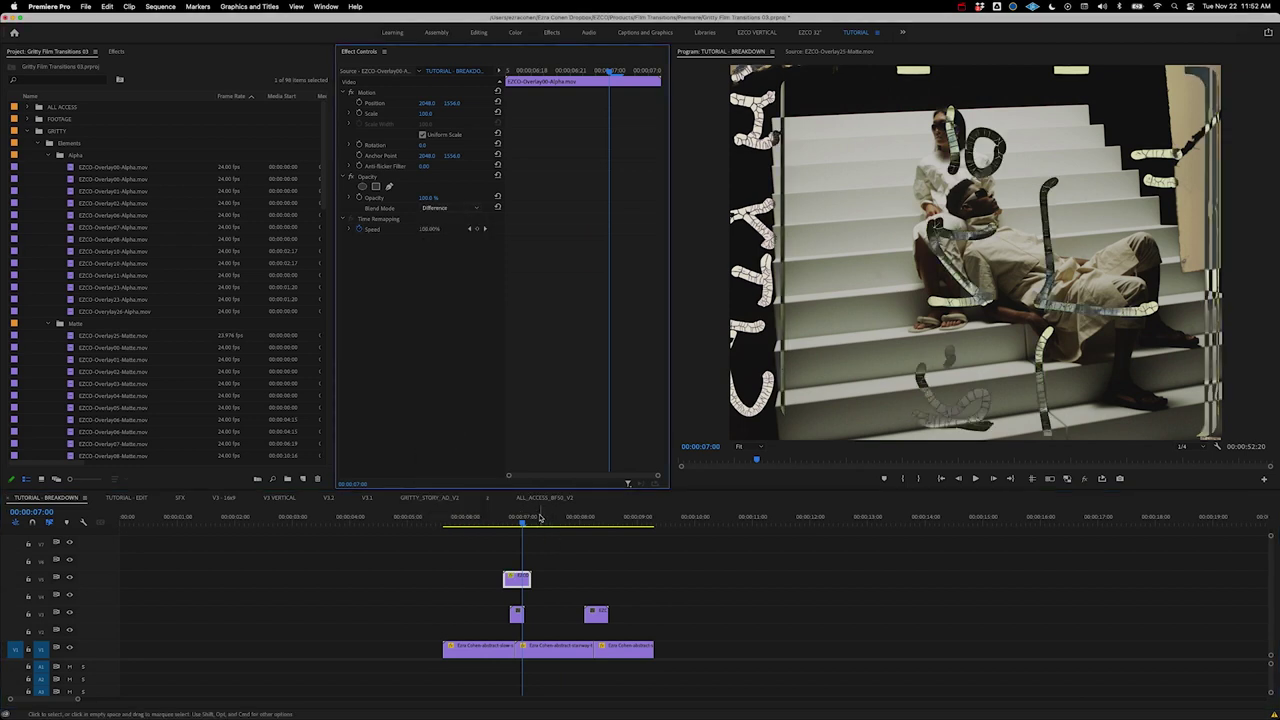
drag(540, 517, 488, 530)
key(space)
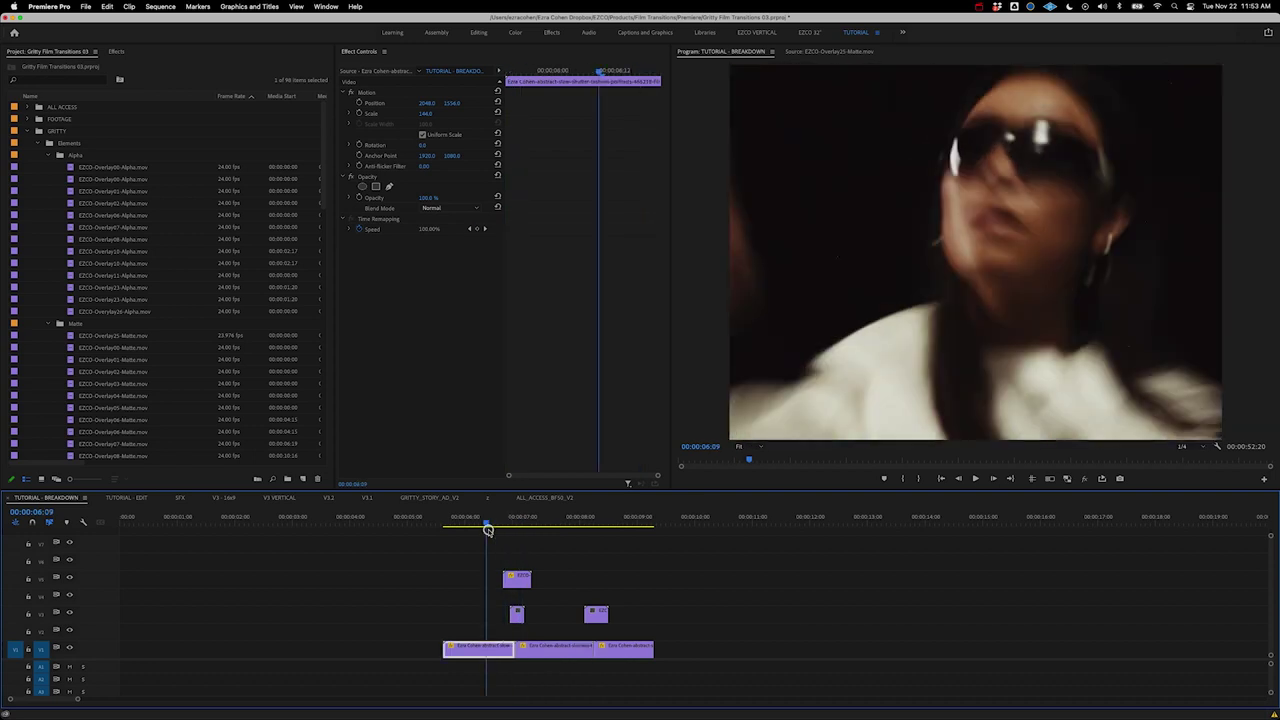
key(super+Tab)
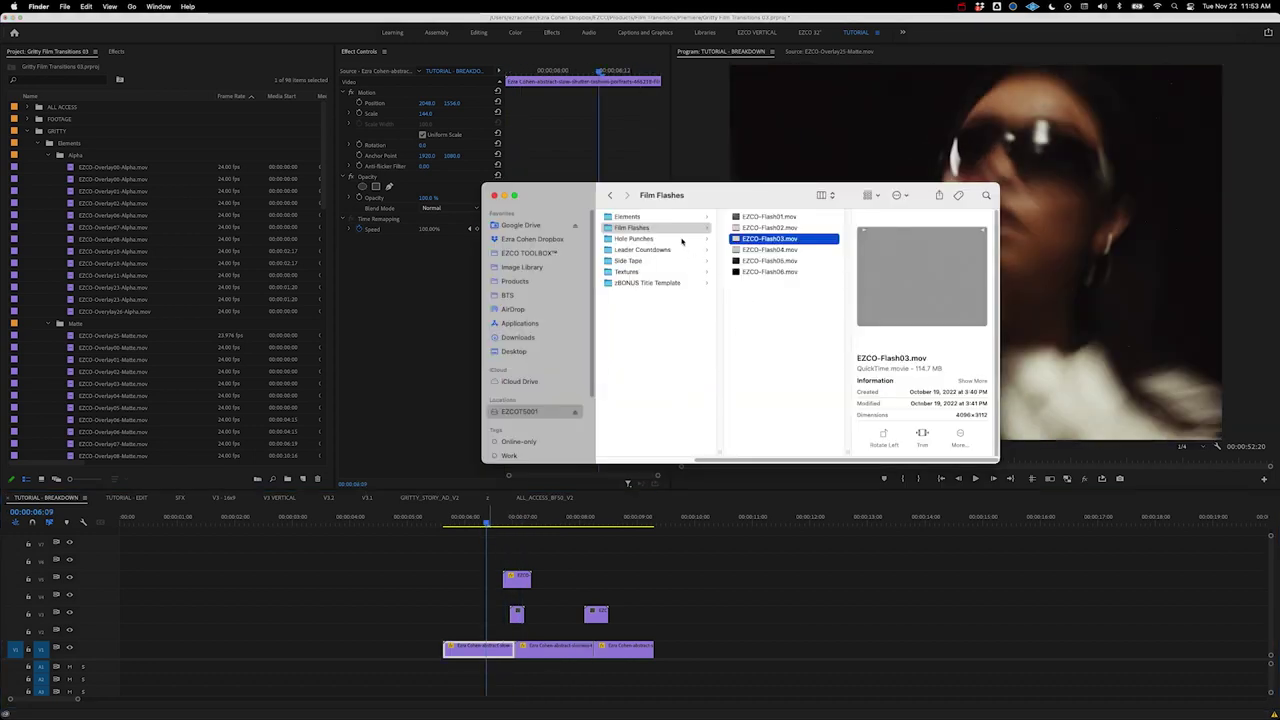
click(682, 241)
Preview the Alpha hole punches, drop EZCO-PunchCombo07-Alpha.mov onto V7, and play it across the cut.
key(Right)
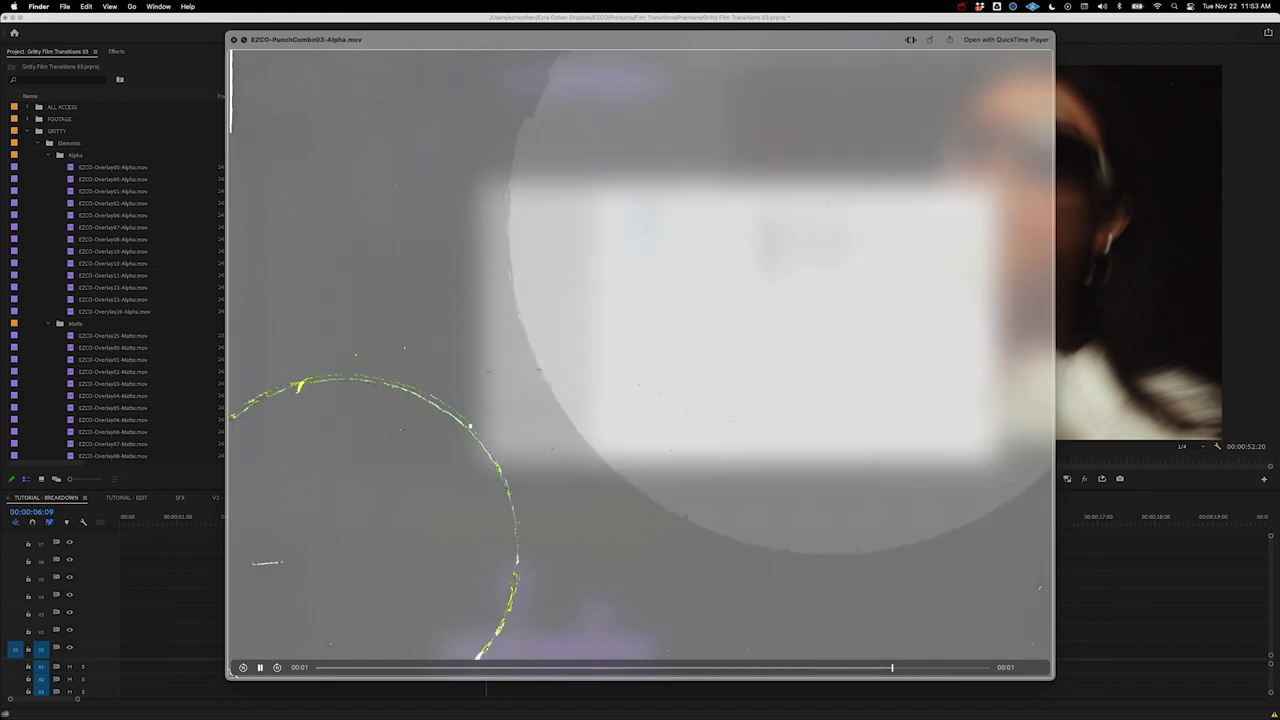
key(space)
key(Down)
key(Down)
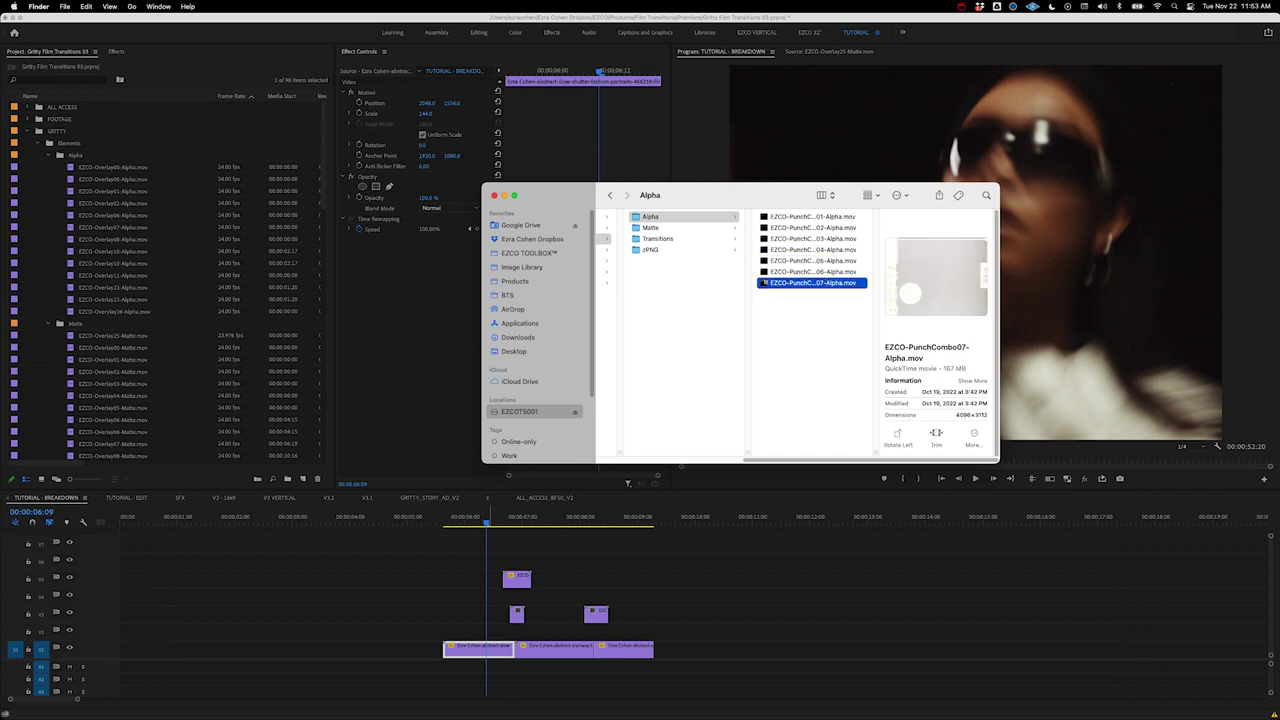
key(space)
key(space)
key(space)
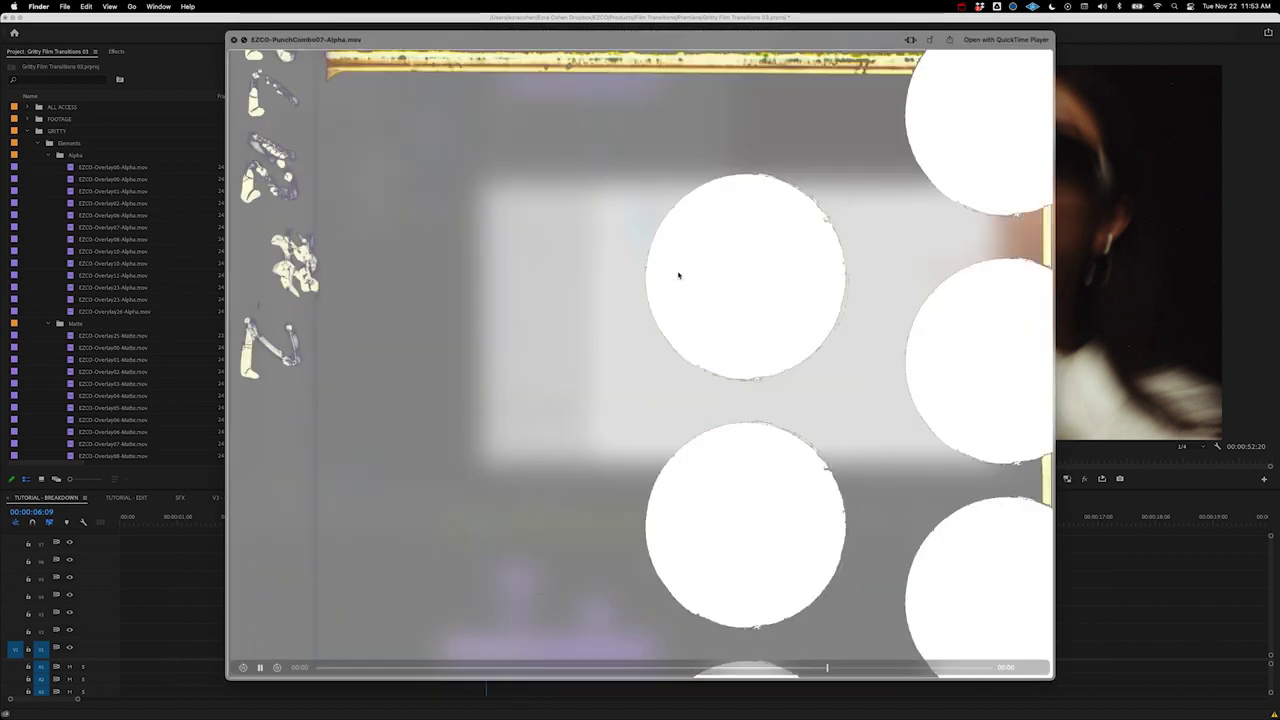
key(space)
drag(771, 292, 553, 575)
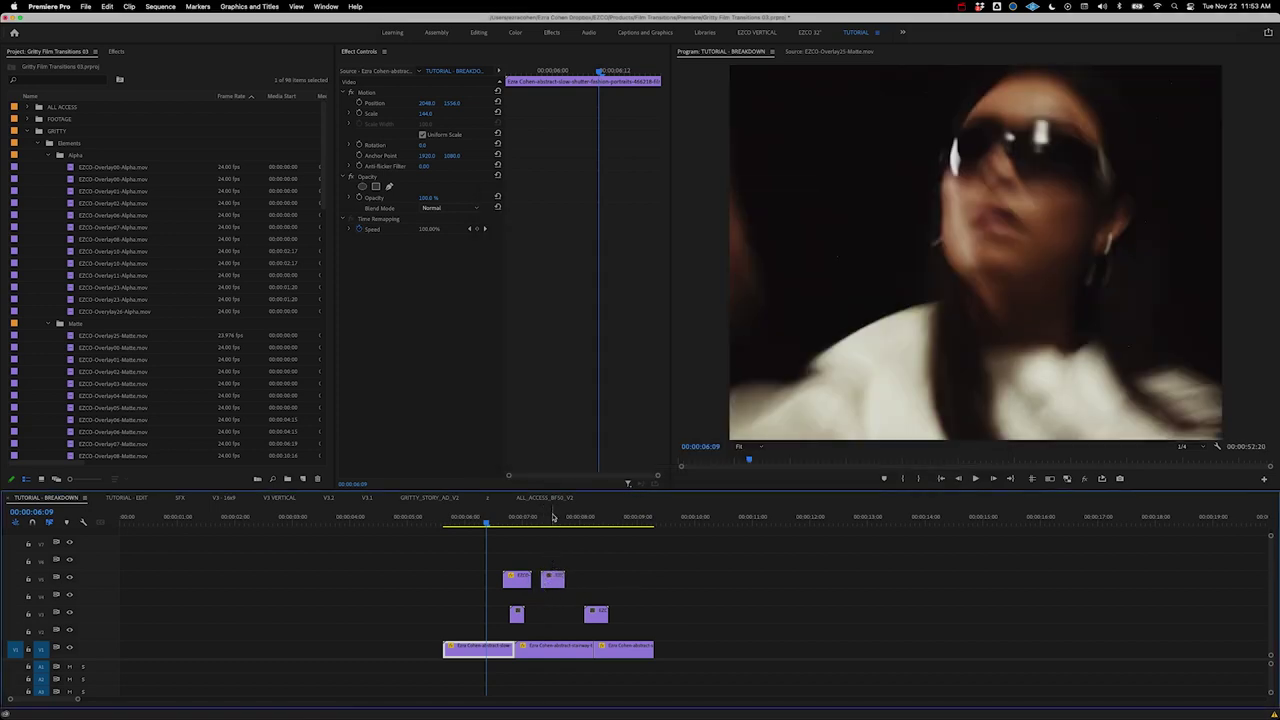
drag(553, 517, 491, 522)
key(space)
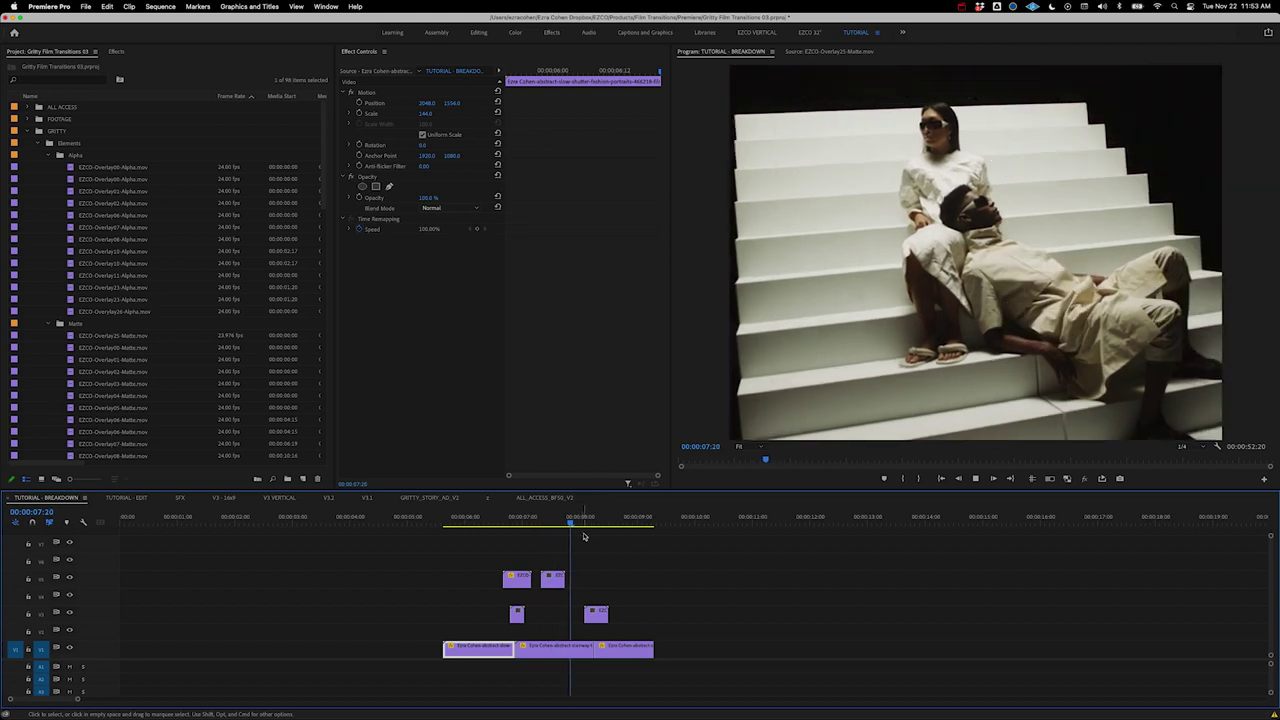
Drop EZCO-PunchCombo07-Matte.mov from the Matte folder over the second shot at 7:09.
drag(588, 521, 544, 527)
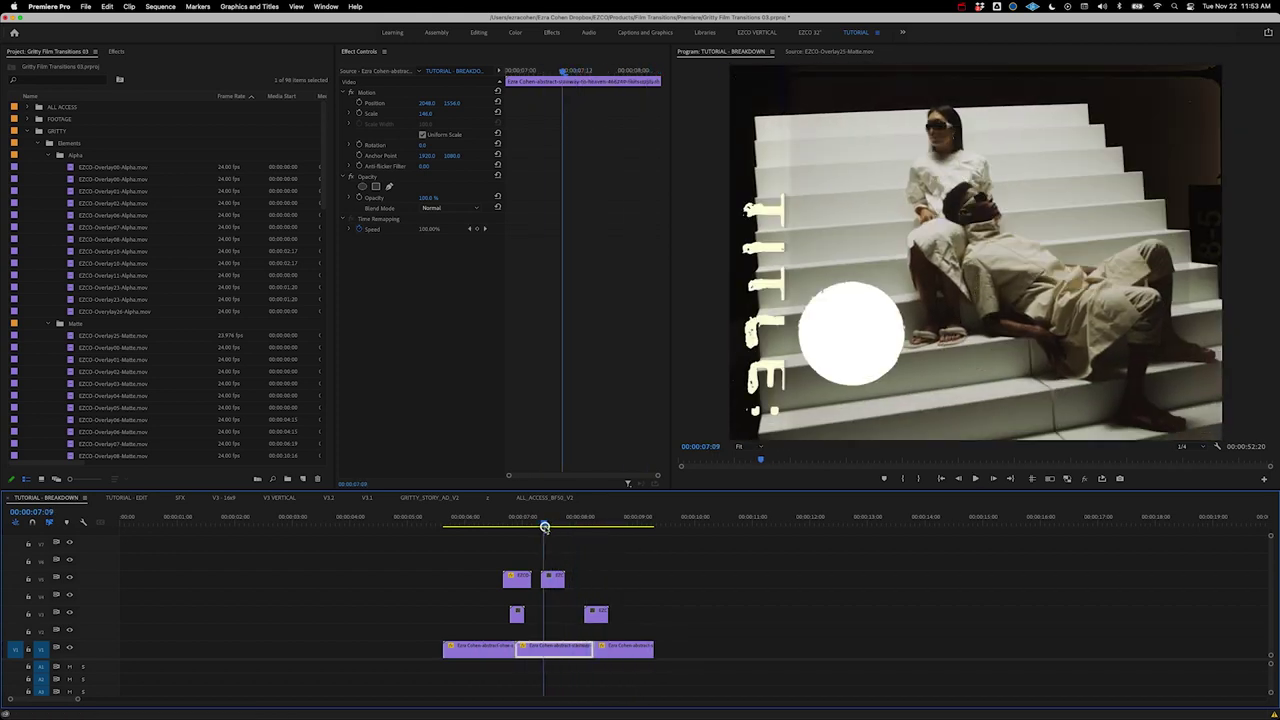
key(super+Tab)
key(Left)
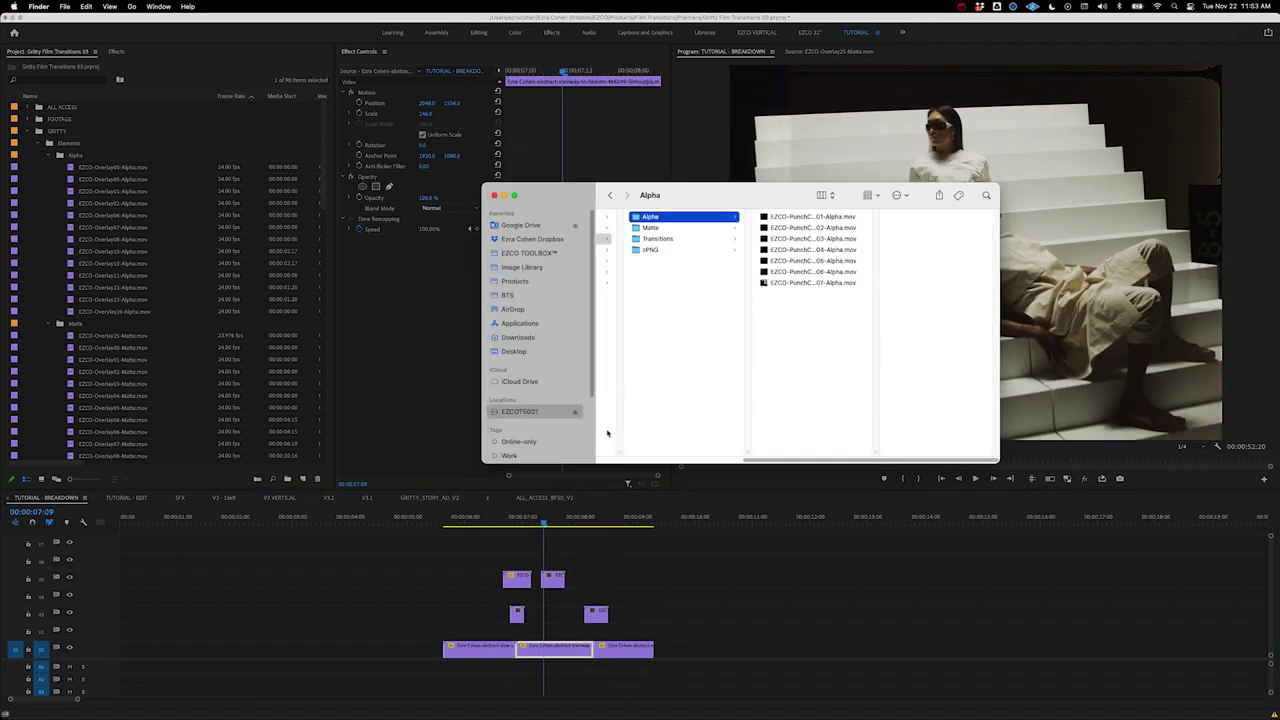
click(793, 283)
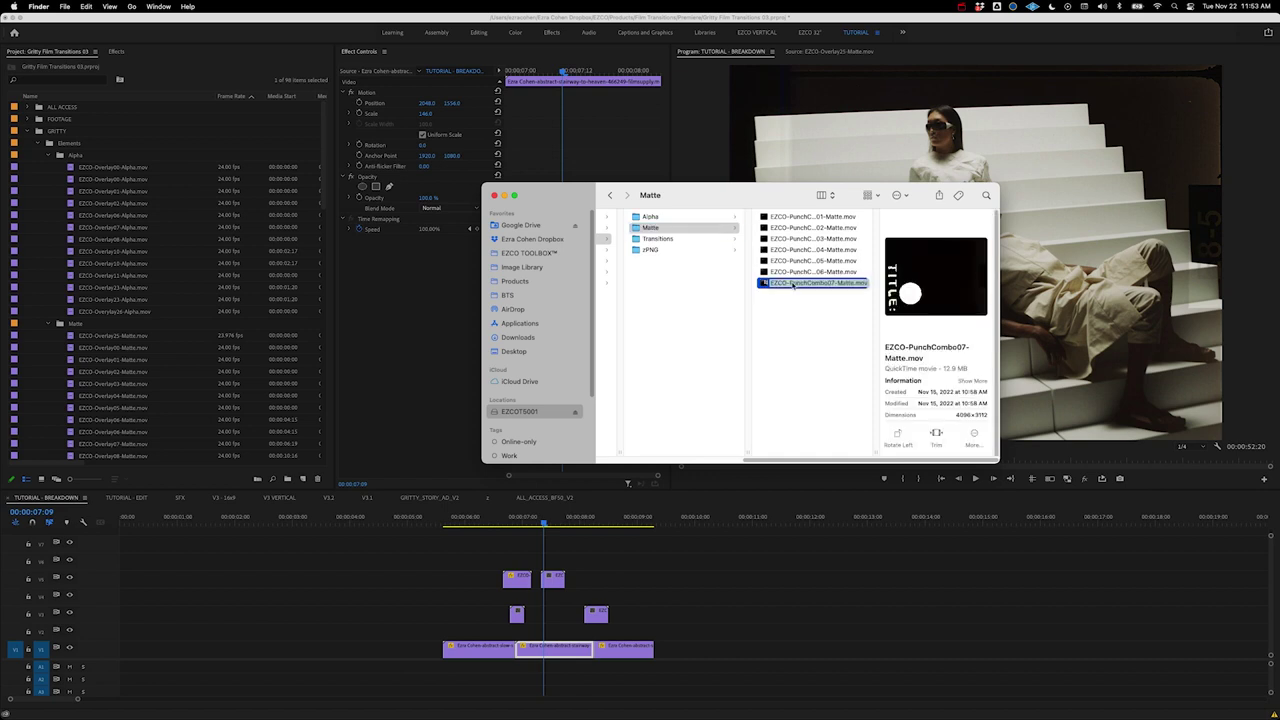
drag(677, 420, 544, 583)
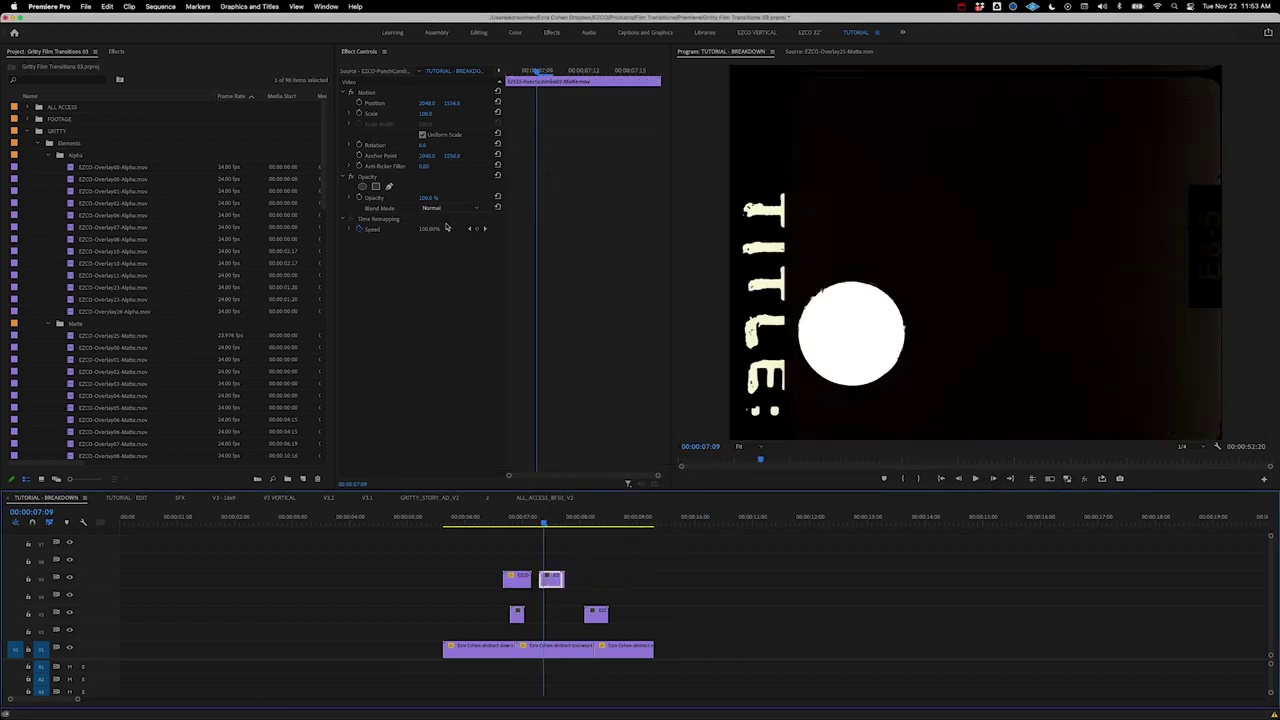
Set the matte clip's blend mode to Lighten and play from 7:07 to check the punch.
click(445, 208)
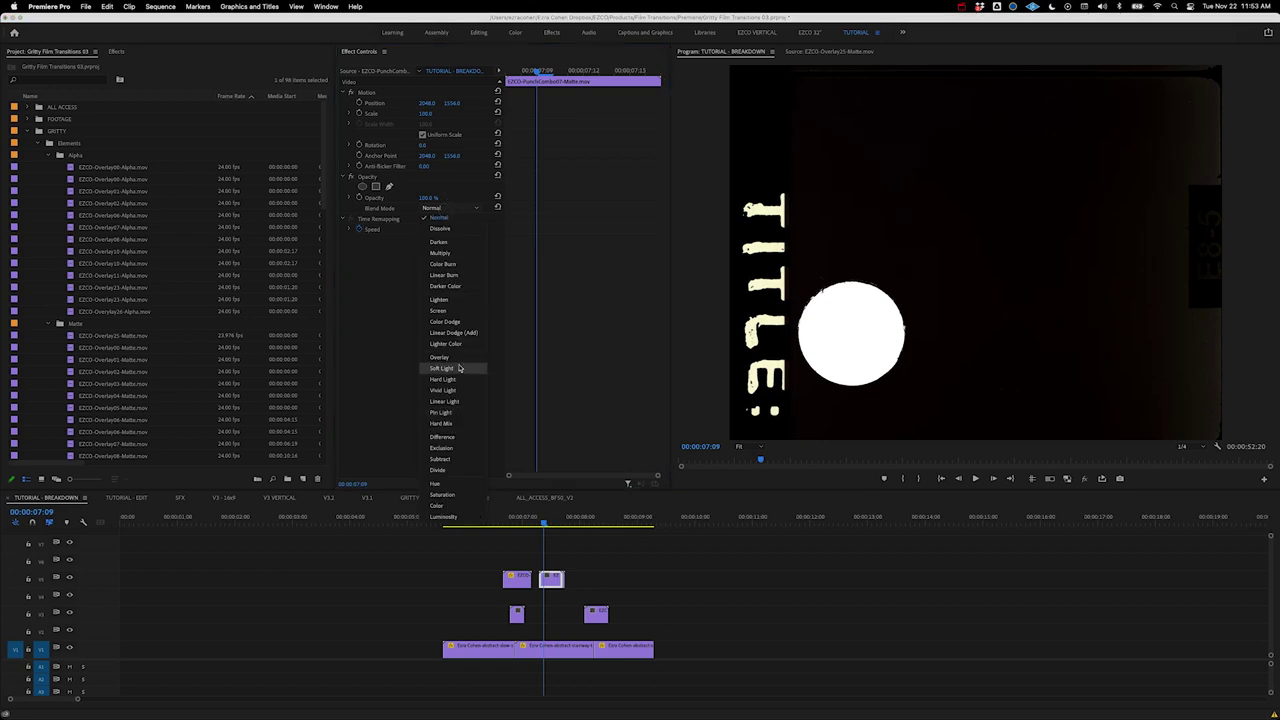
click(440, 299)
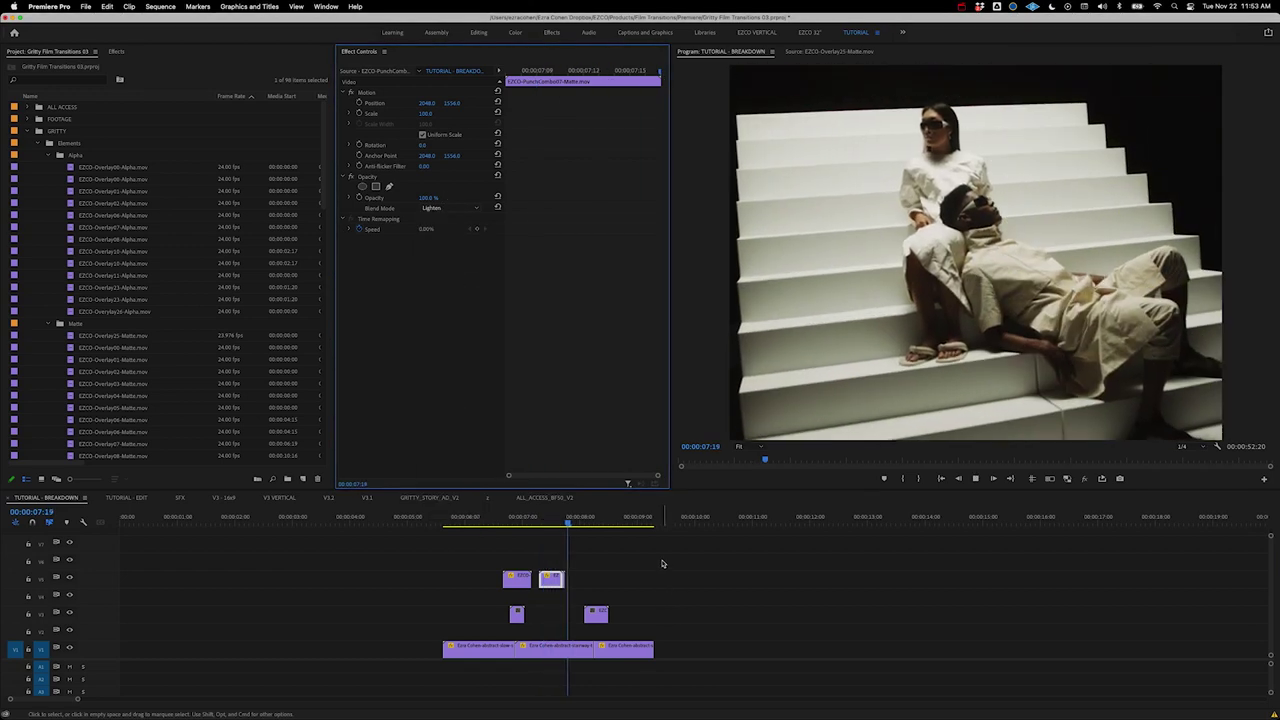
click(538, 524)
key(space)
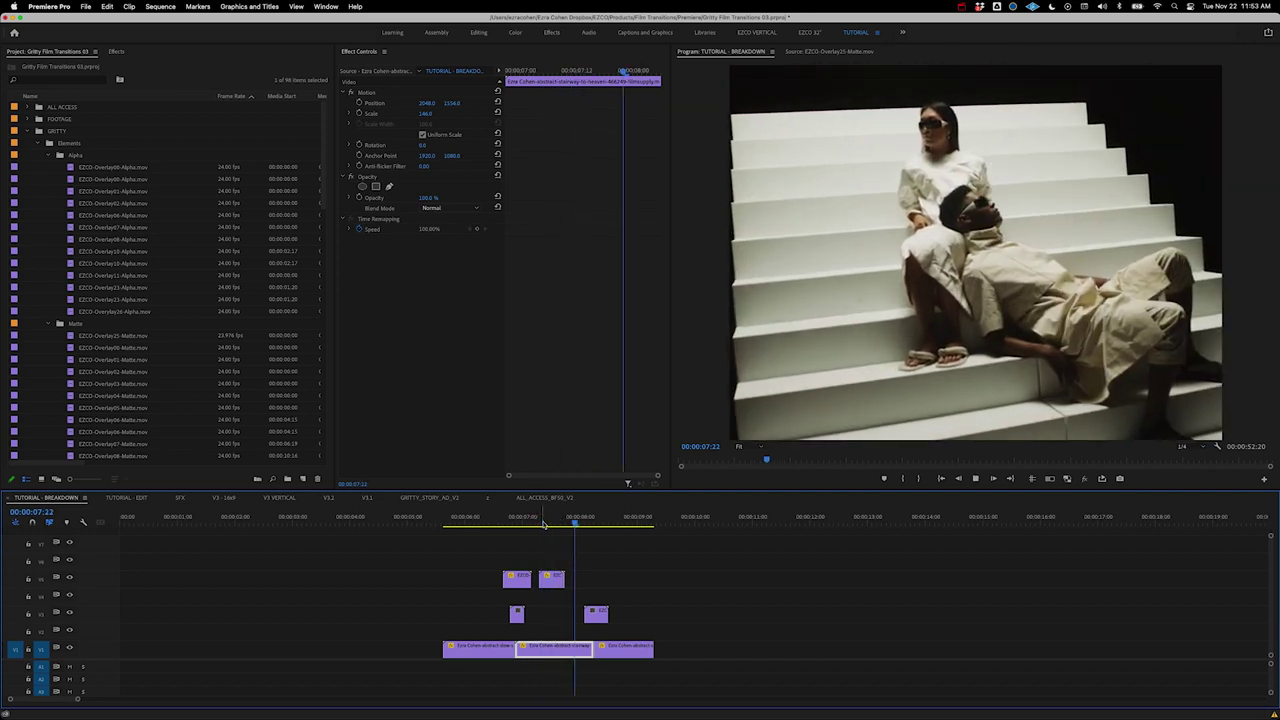
mouse_move(541, 524)
mouse_down()
mouse_move(562, 526)
mouse_move(543, 530)
mouse_up()
key(super+Tab)
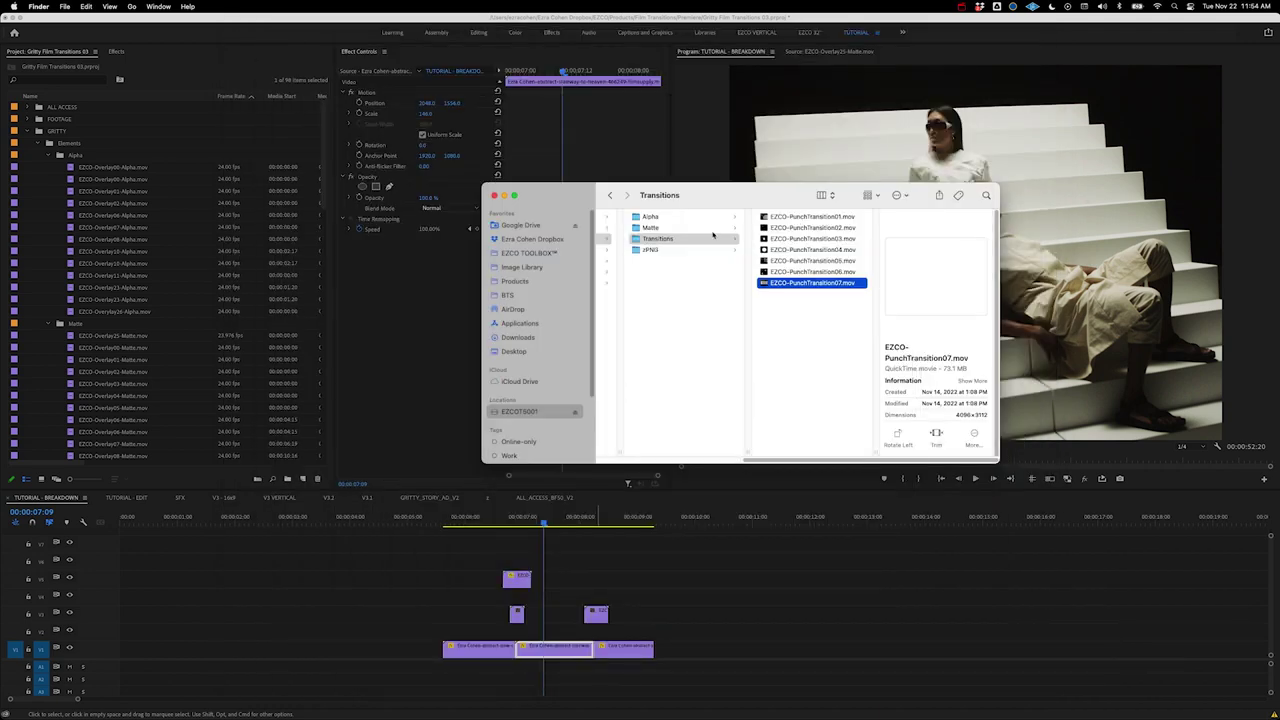
Quick Look the Punch03–Punch08 stills in Hole Punches › zPNG and pick EZCO-Punch04.png.
click(706, 250)
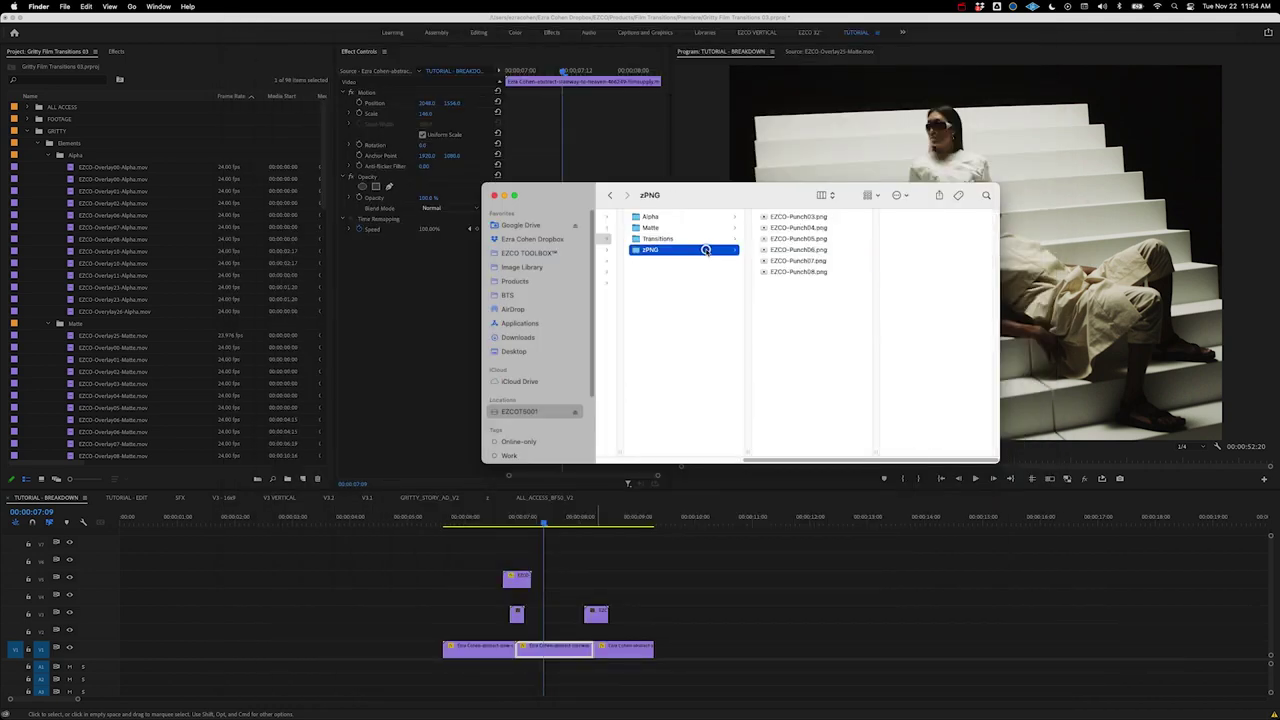
click(810, 217)
key(space)
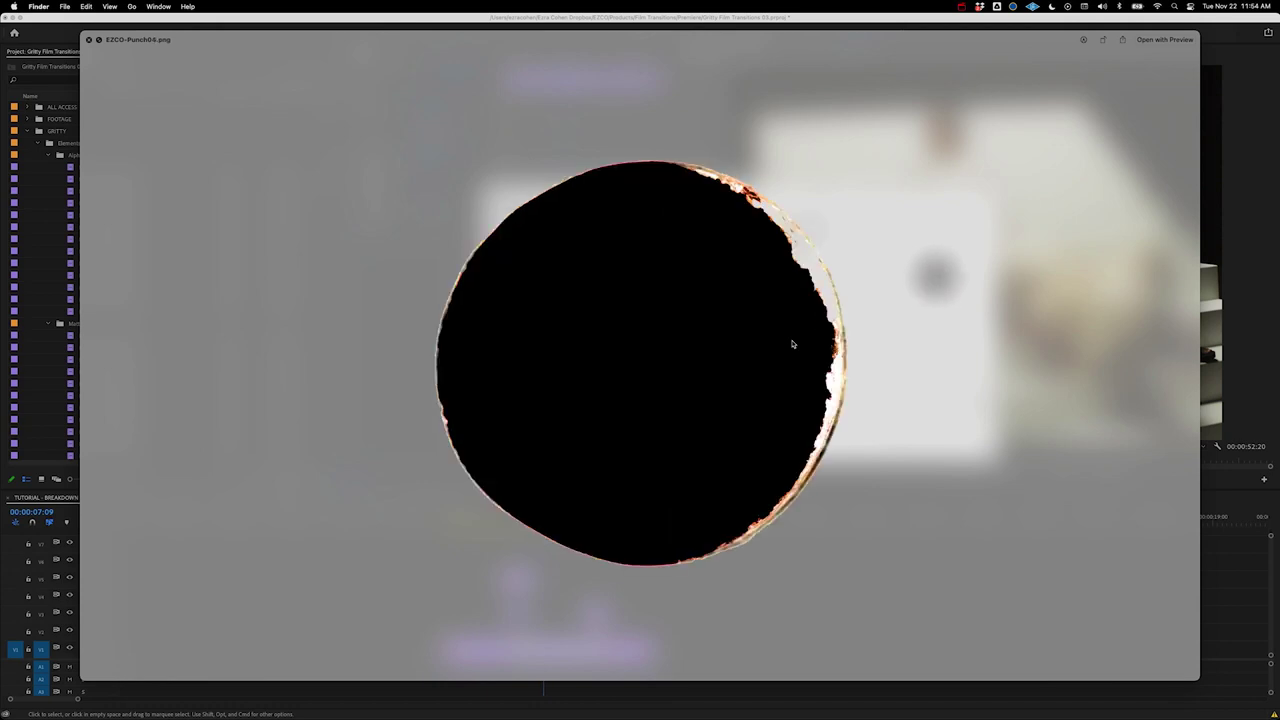
key(Down)
key(Down)
key(Down)
key(Down)
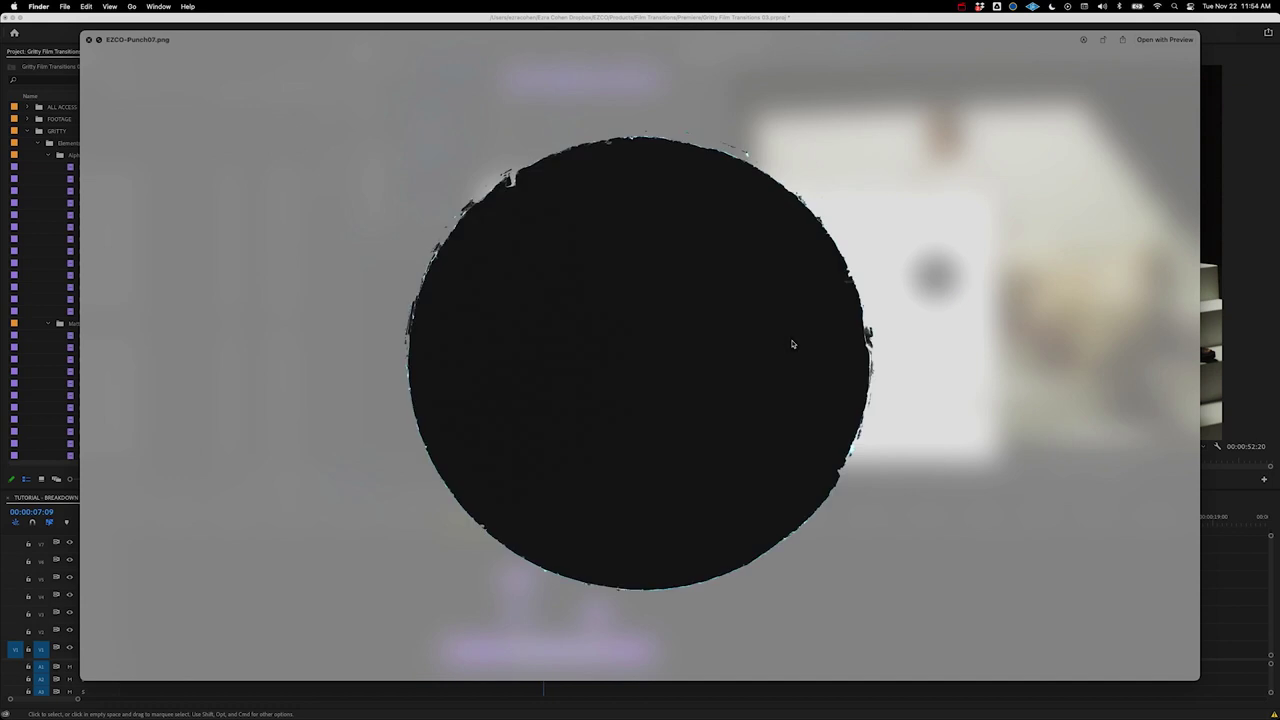
key(Down)
key(Down)
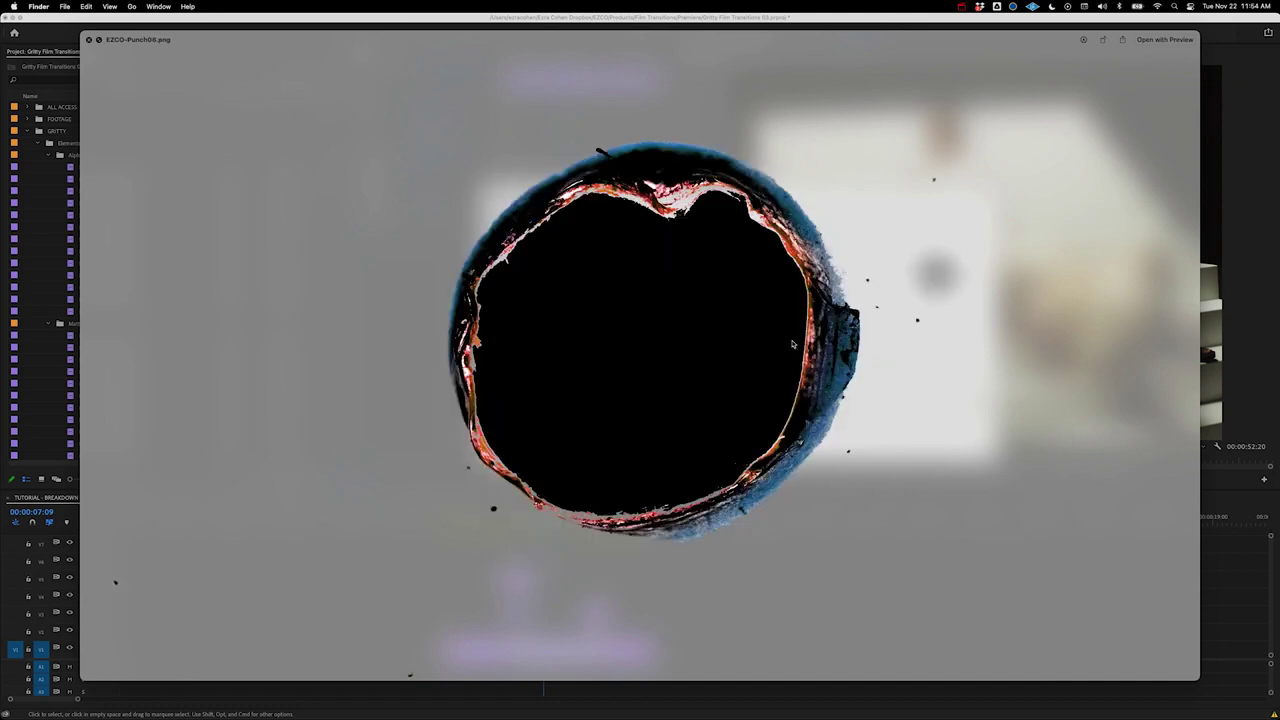
key(Up)
key(space)
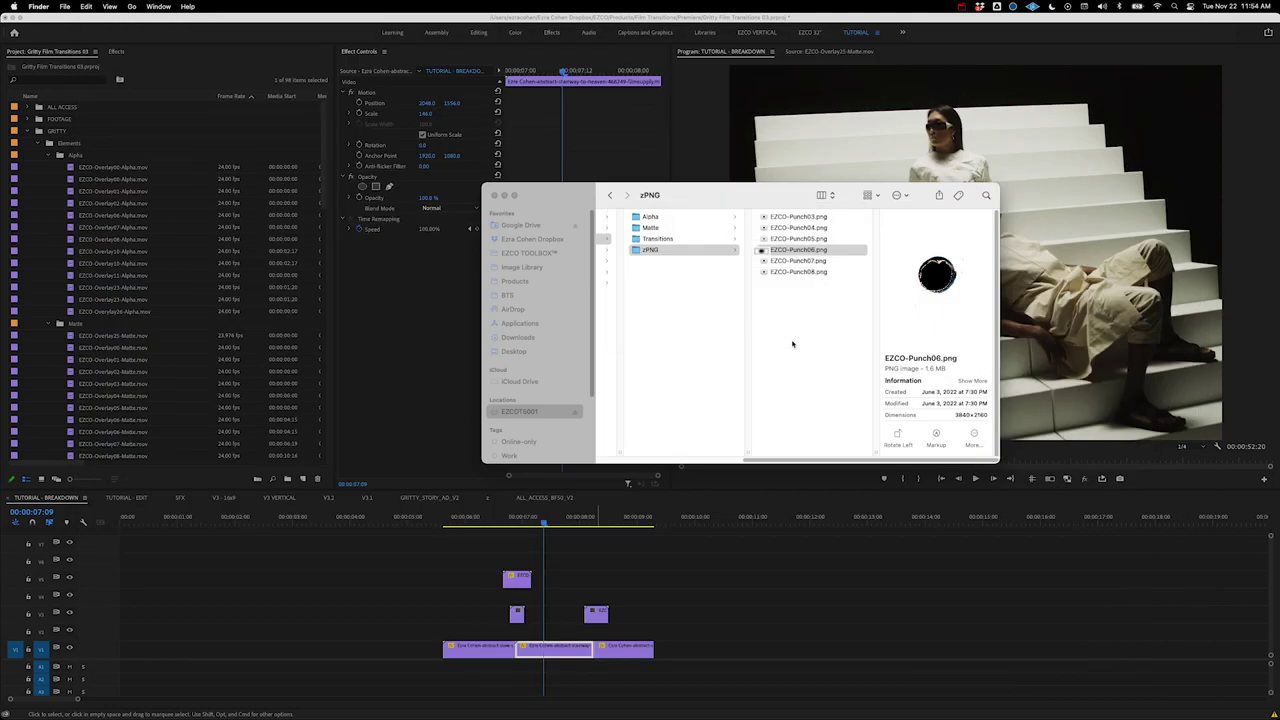
scroll(775, 276, left, 5)
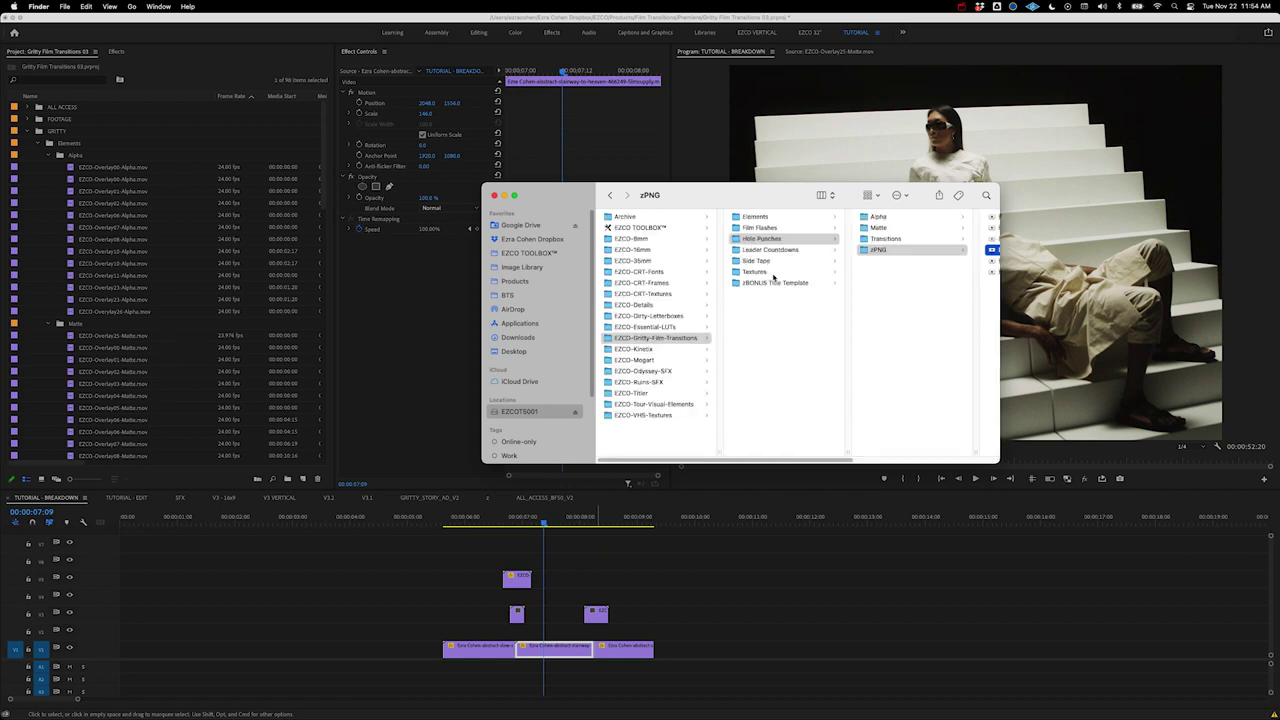
key(space)
key(space)
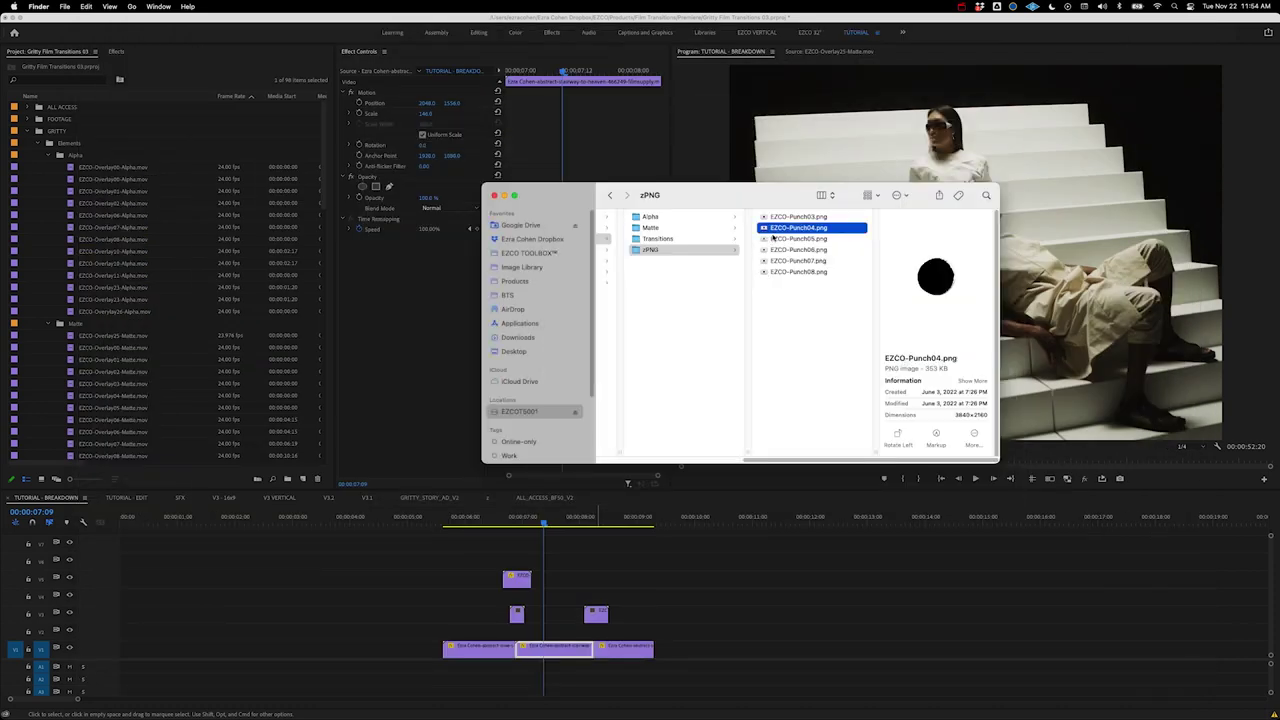
Place EZCO-Punch04.png on an upper track, trimmed to a few frames, right at the stairs cut.
drag(773, 233, 686, 583)
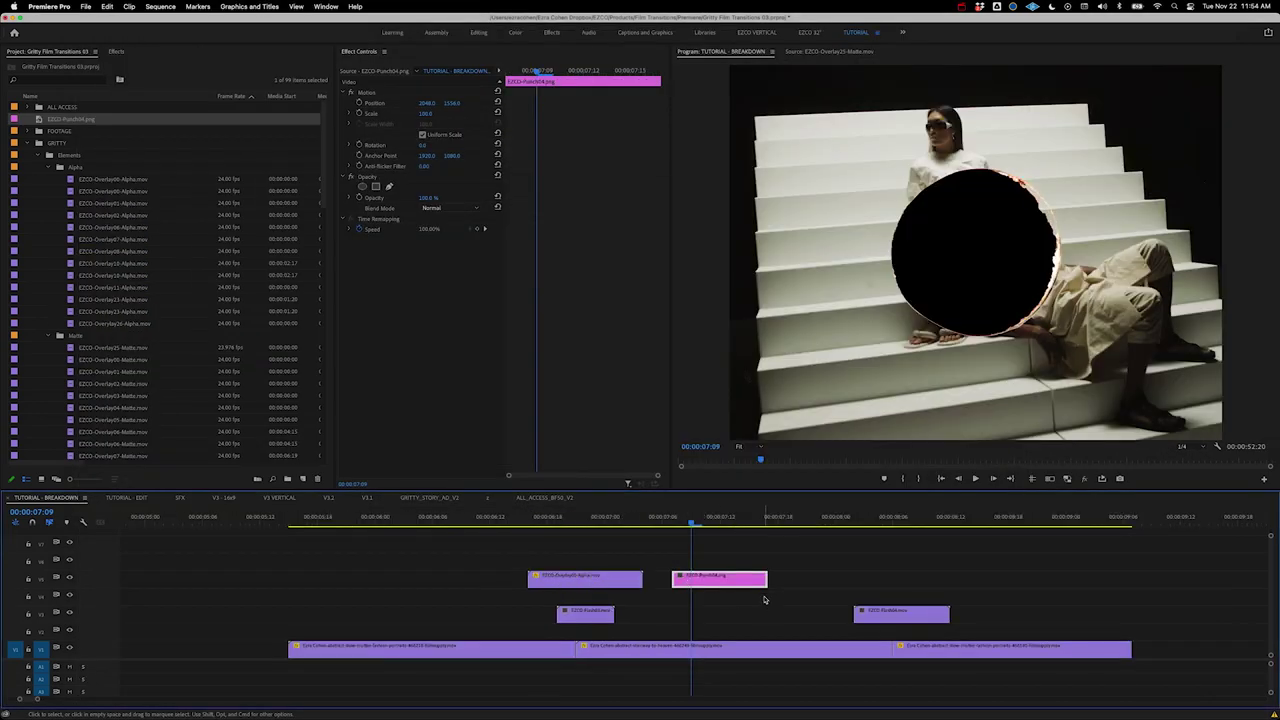
drag(766, 580, 673, 581)
click(665, 524)
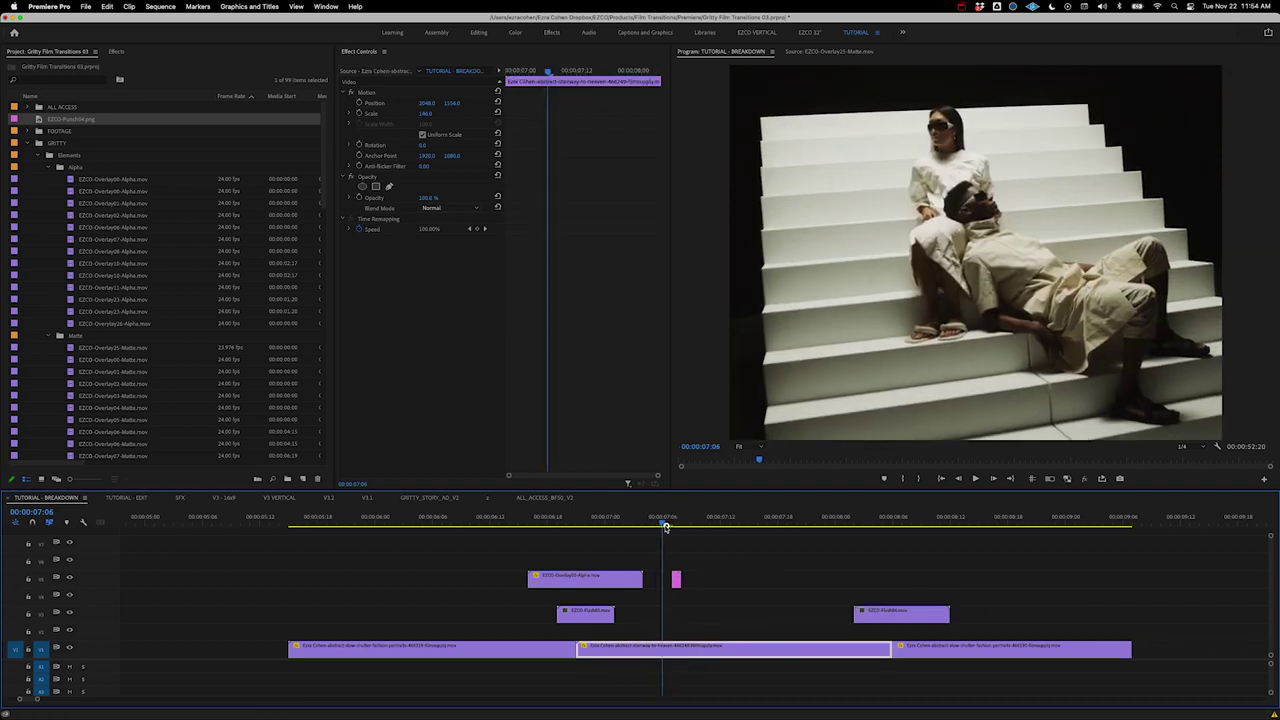
drag(665, 526, 675, 526)
drag(677, 580, 607, 560)
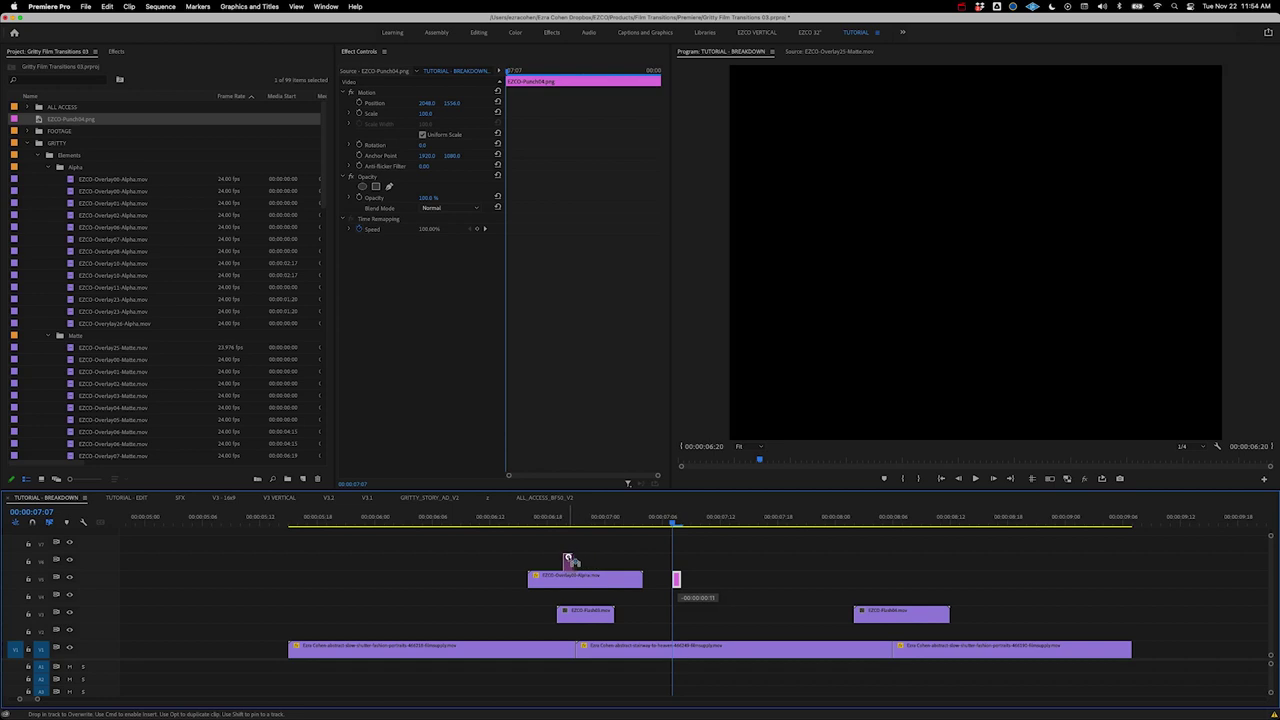
drag(565, 560, 578, 553)
Disable the Overlay00-Alpha clip and play back the cut with the hole flash.
click(576, 526)
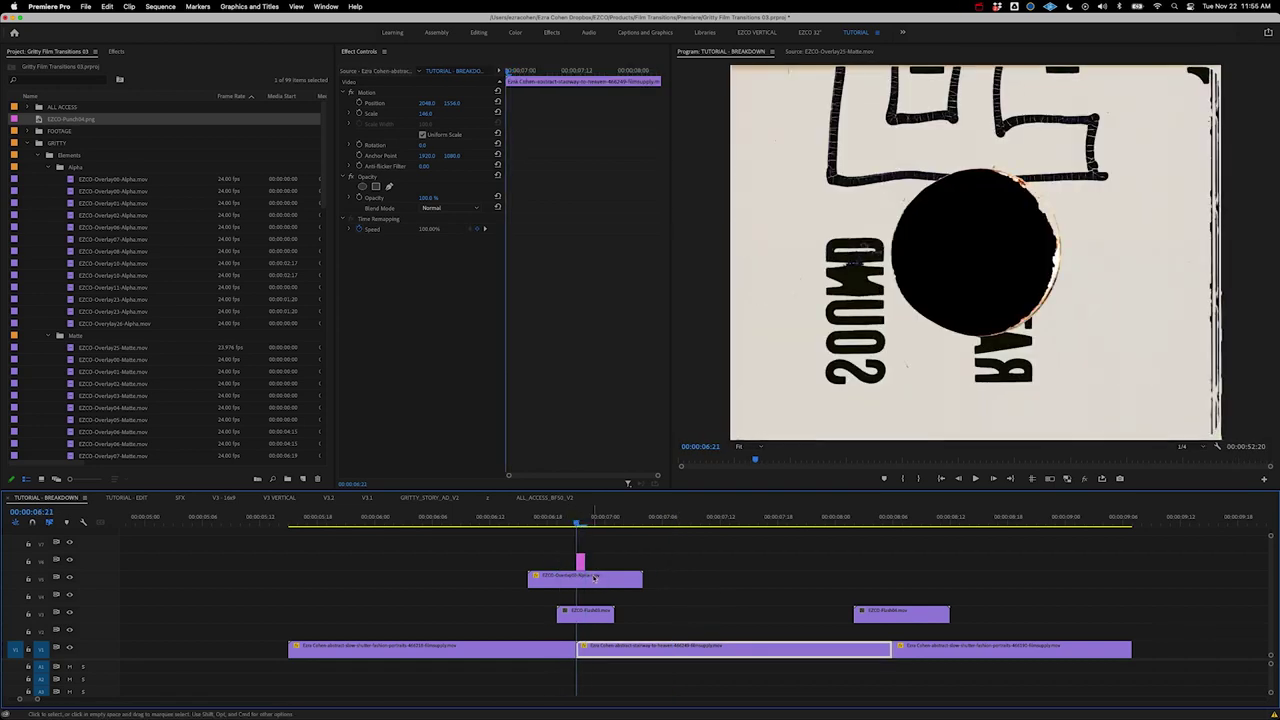
click(592, 577)
key(super+shift+e)
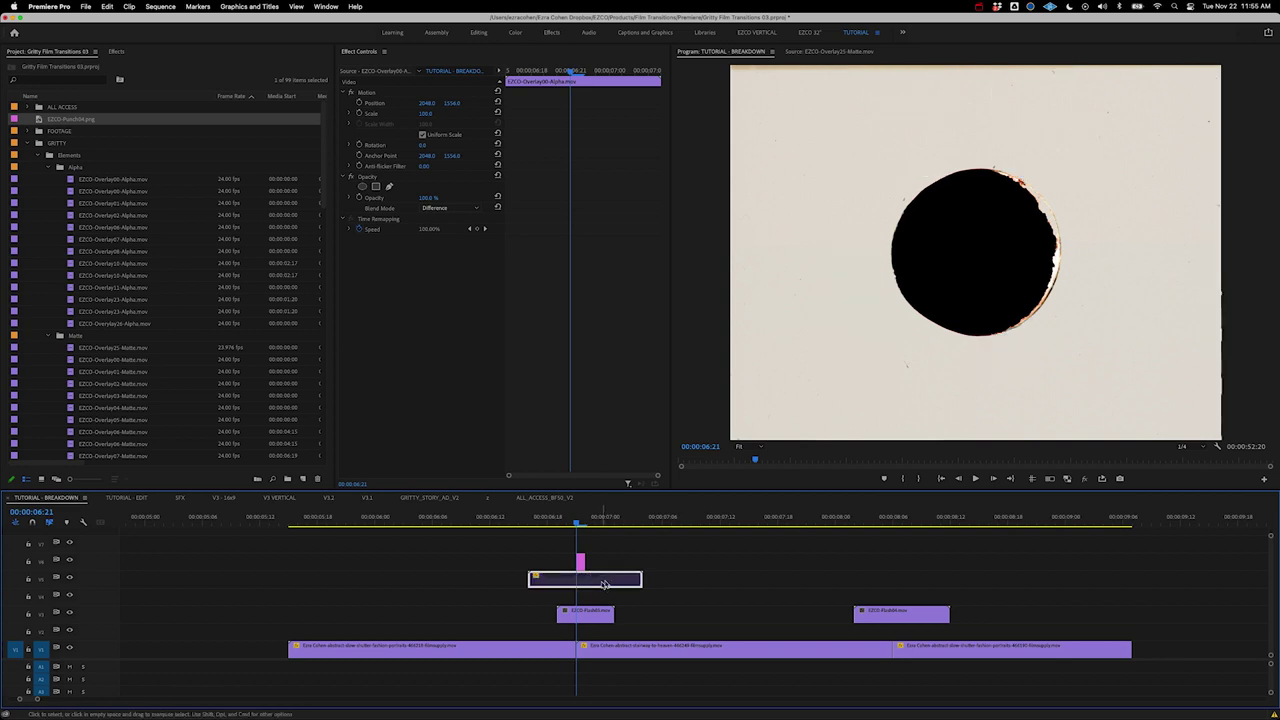
drag(576, 526, 474, 516)
key(space)
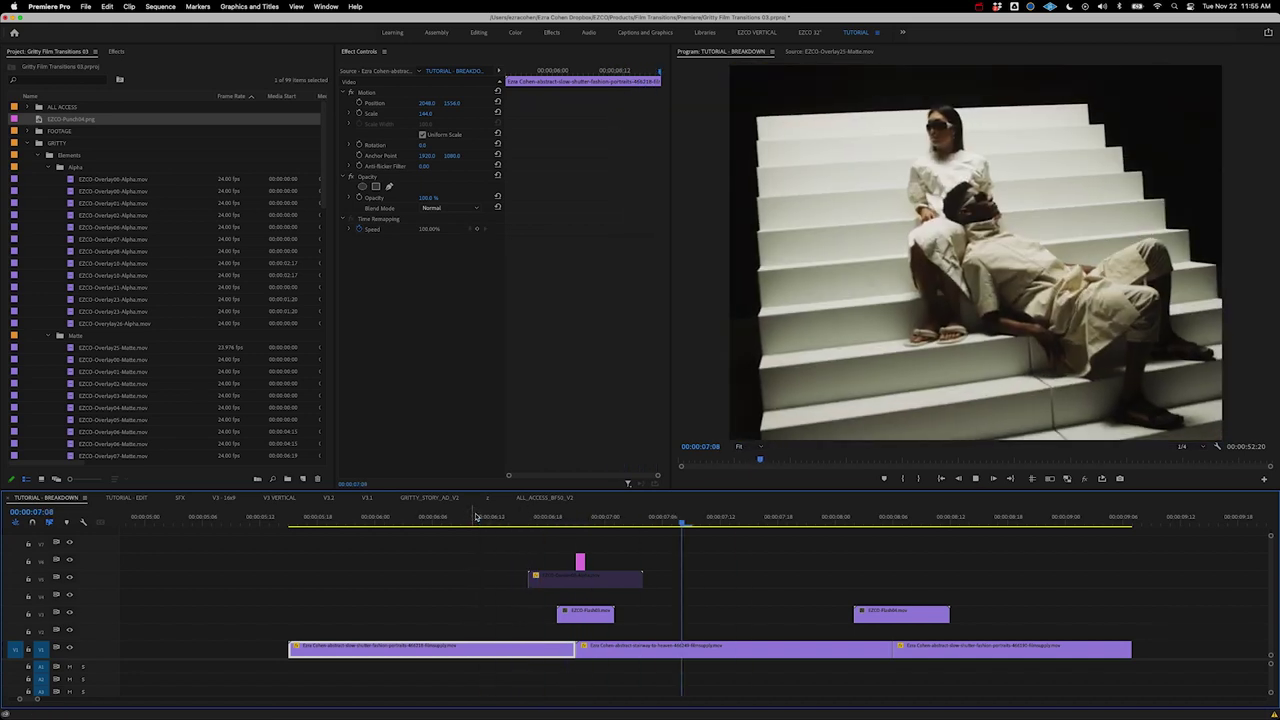
key(space)
key(space)
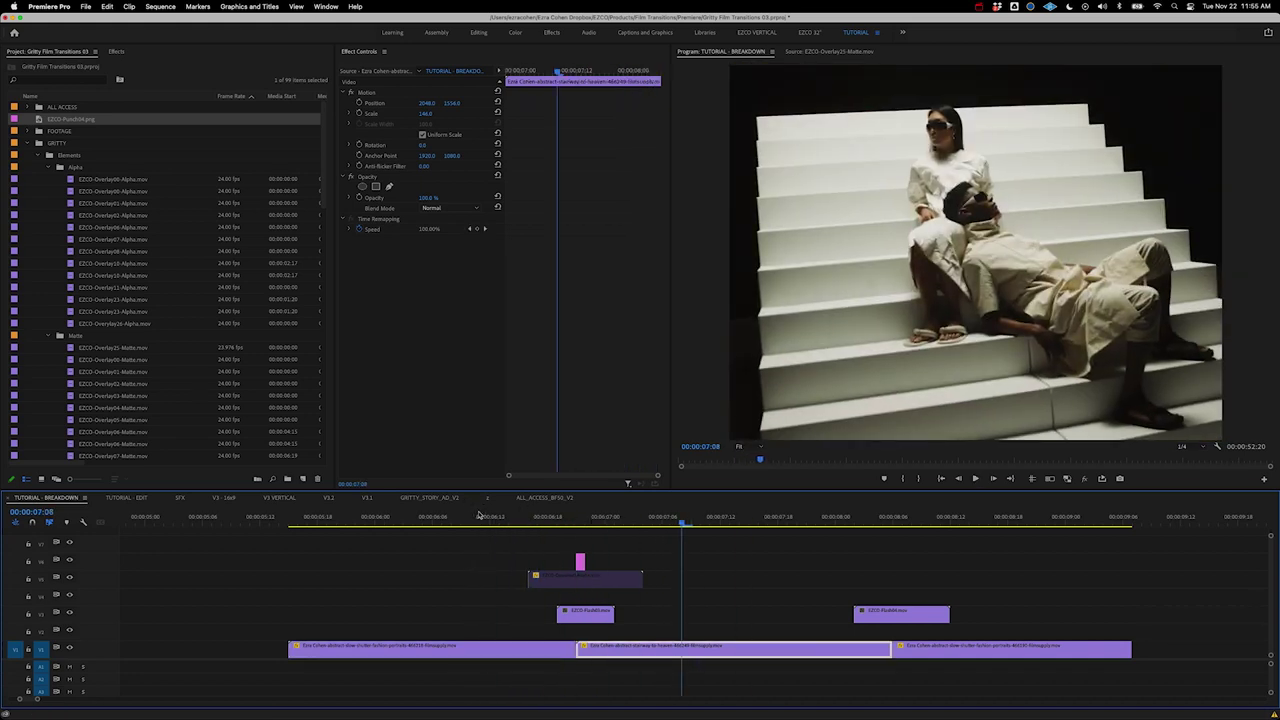
Return to Finder and open the Leader Countdowns folder.
key(super+Tab)
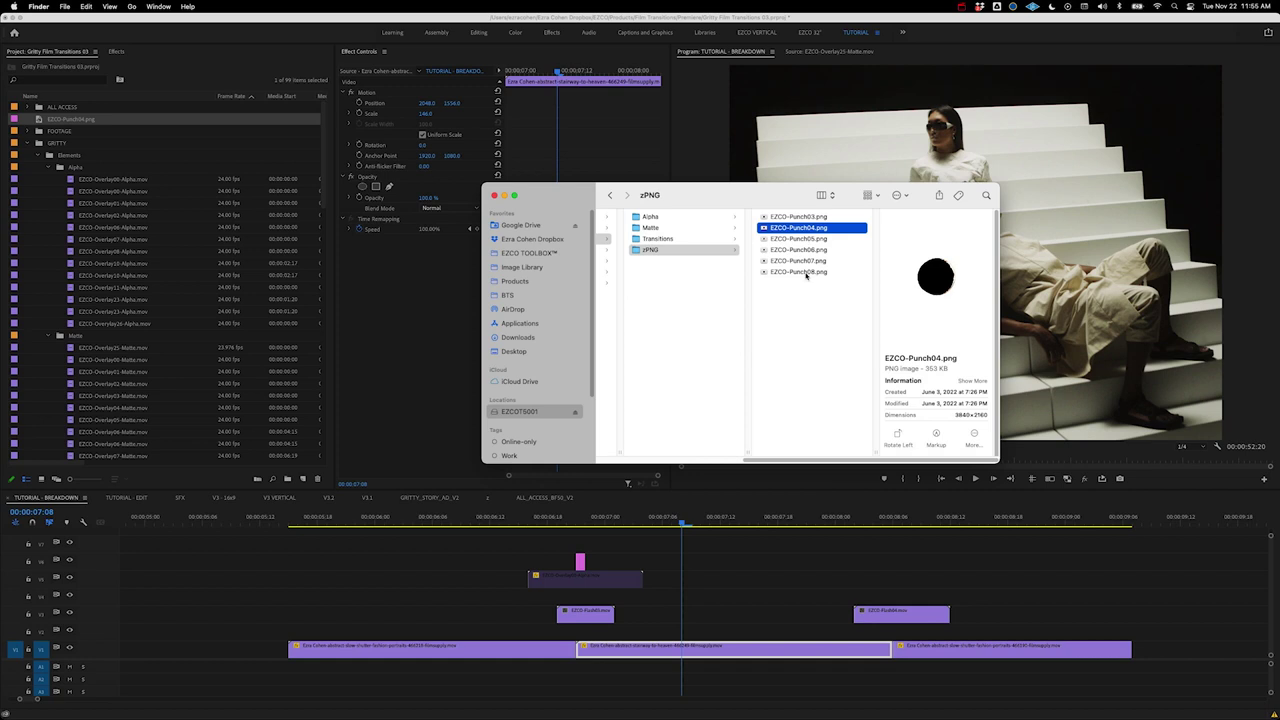
scroll(806, 276, left, 5)
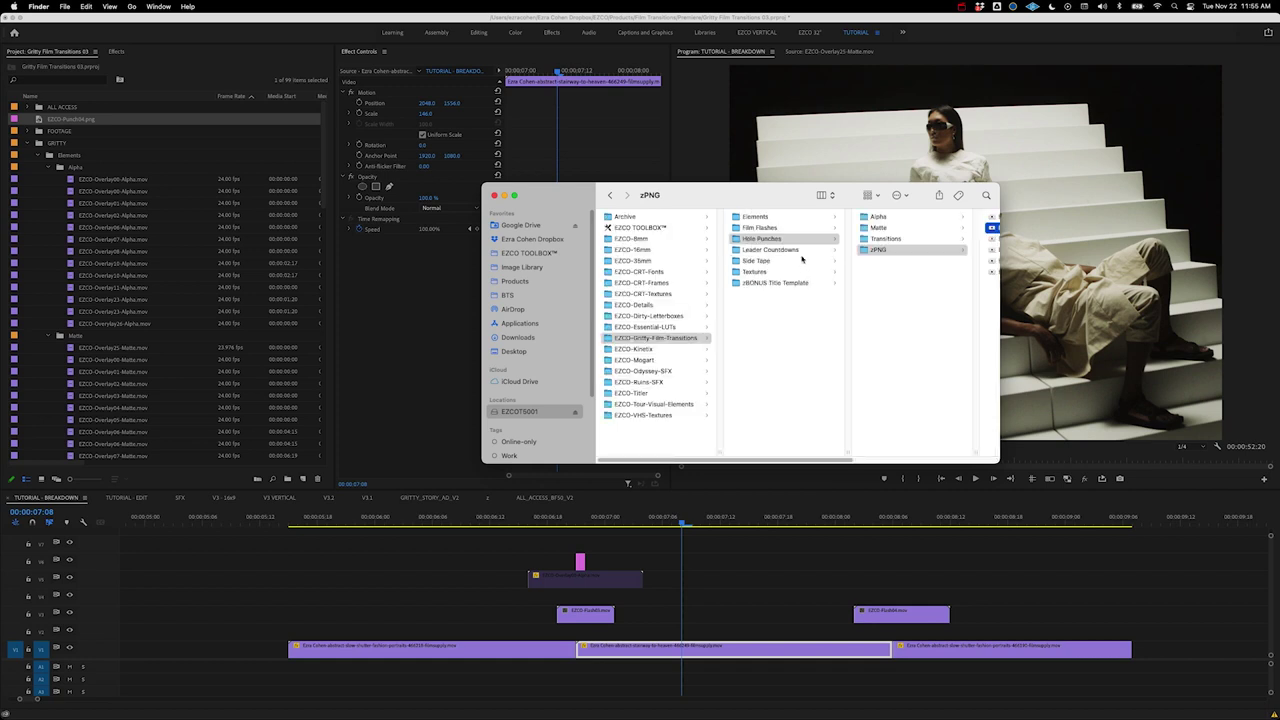
click(800, 250)
Quick Look EZCO-Countdown01.mov, then the side tape clip, and close the preview.
click(882, 216)
key(space)
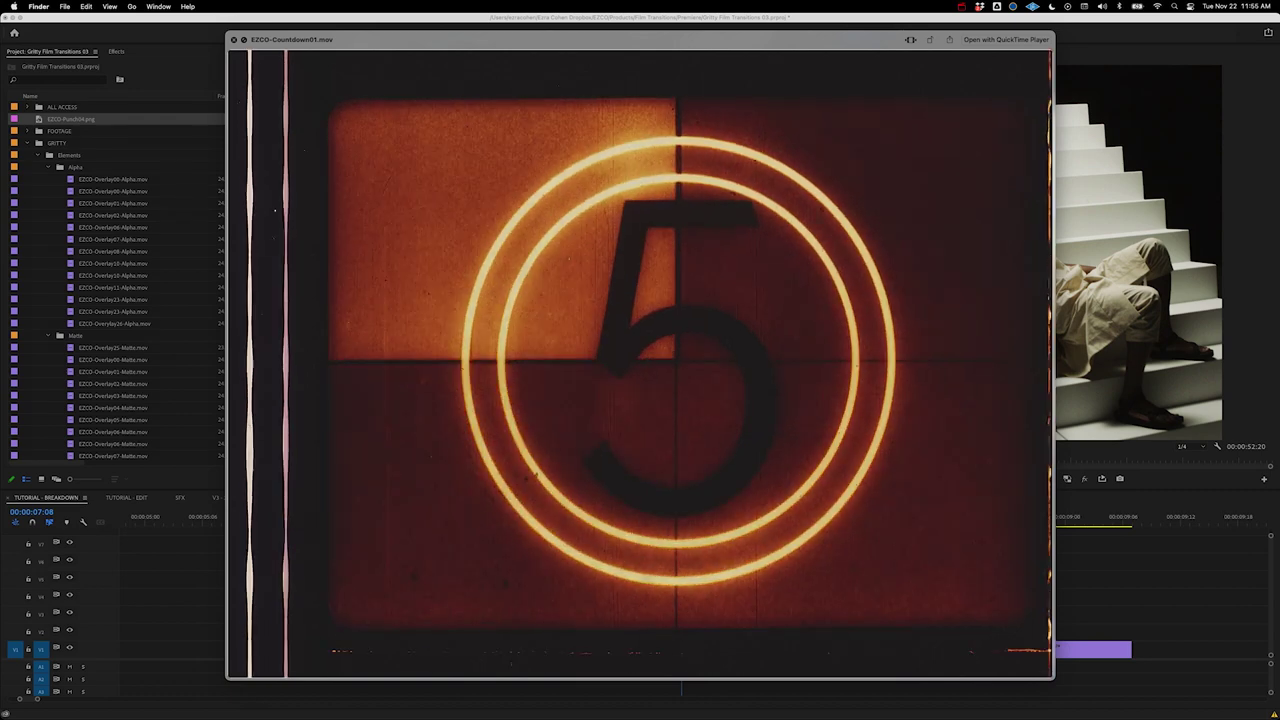
key(Down)
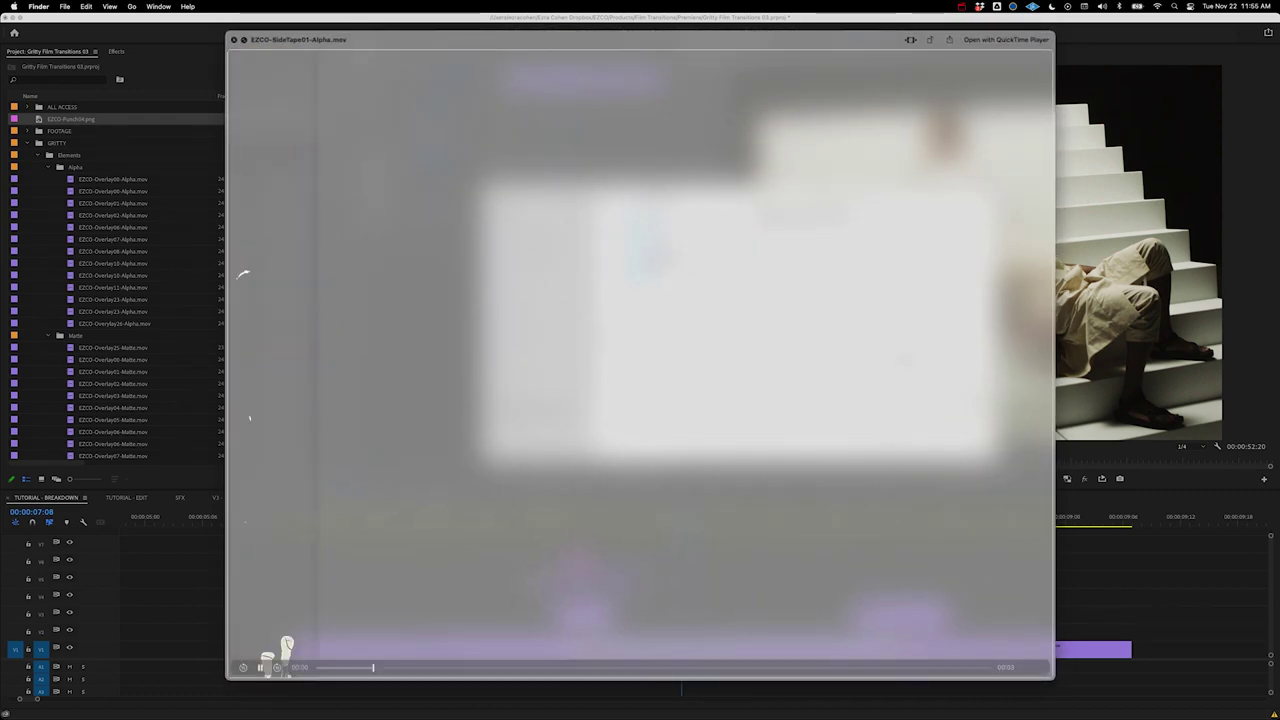
key(space)
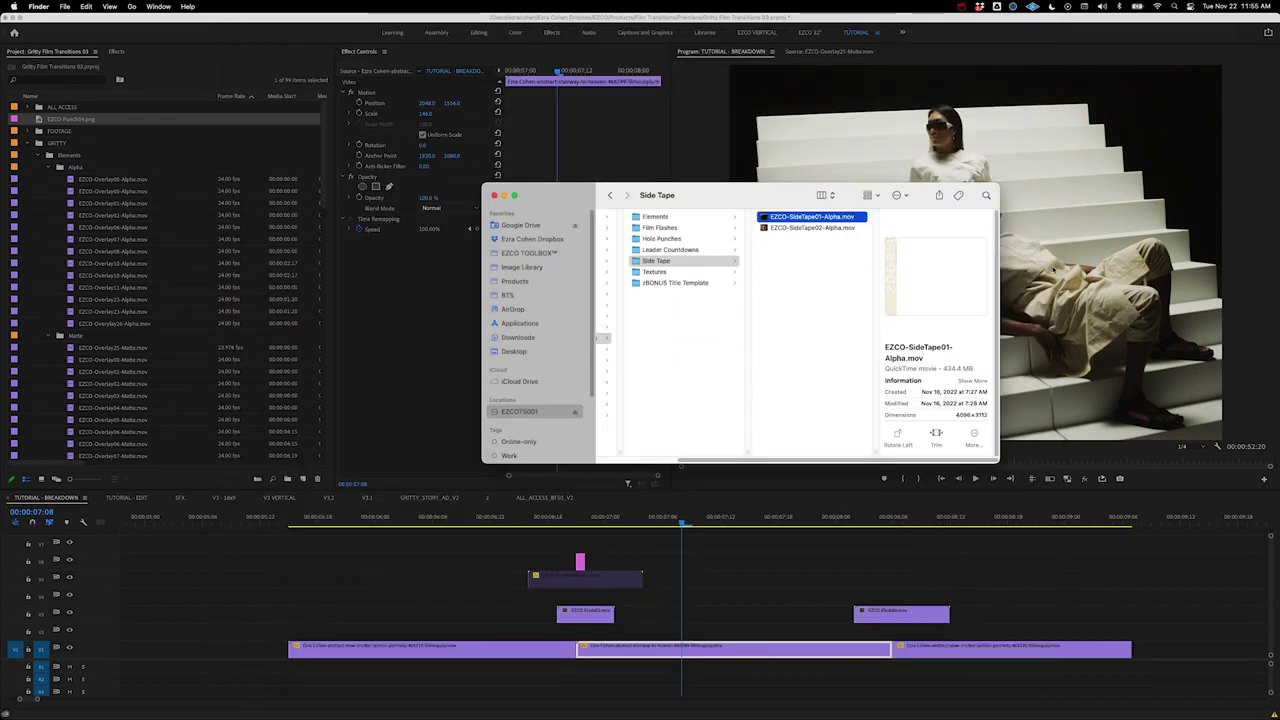
Drop EZCO-SideTape01-Alpha.mov on the top video track and play from 00:00:06:11 to review.
drag(808, 227, 484, 530)
click(483, 528)
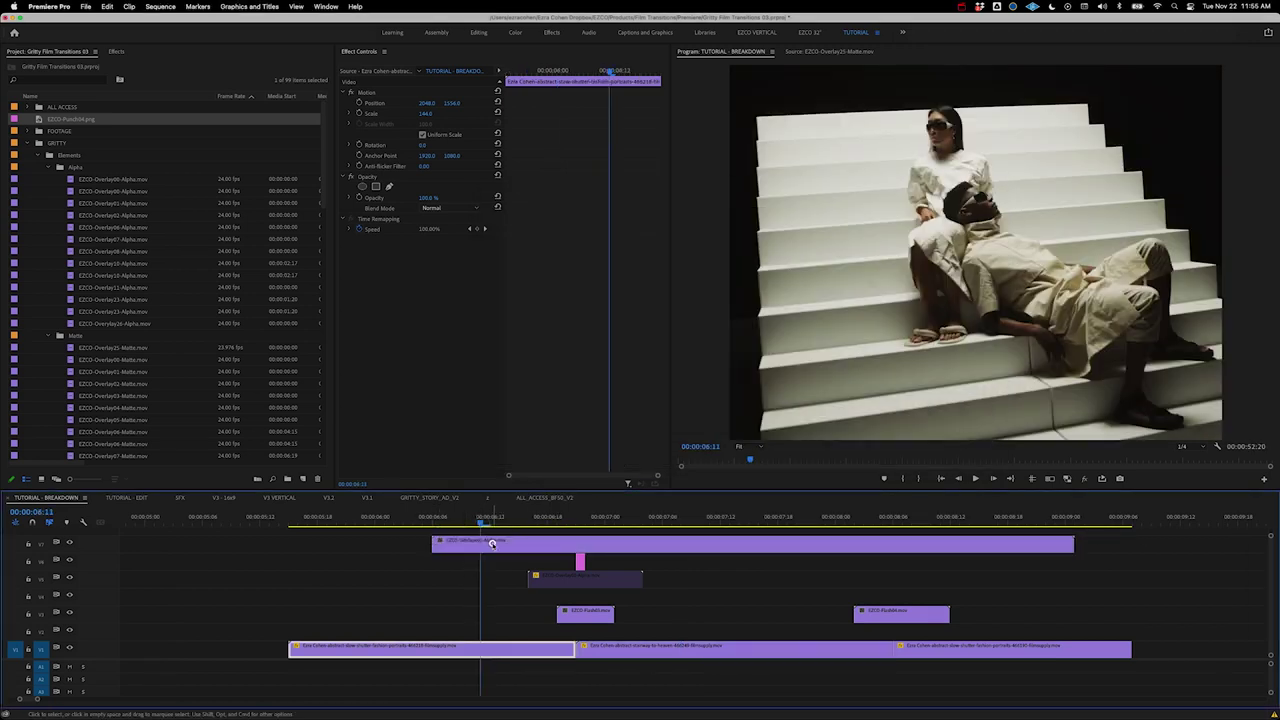
click(492, 543)
key(space)
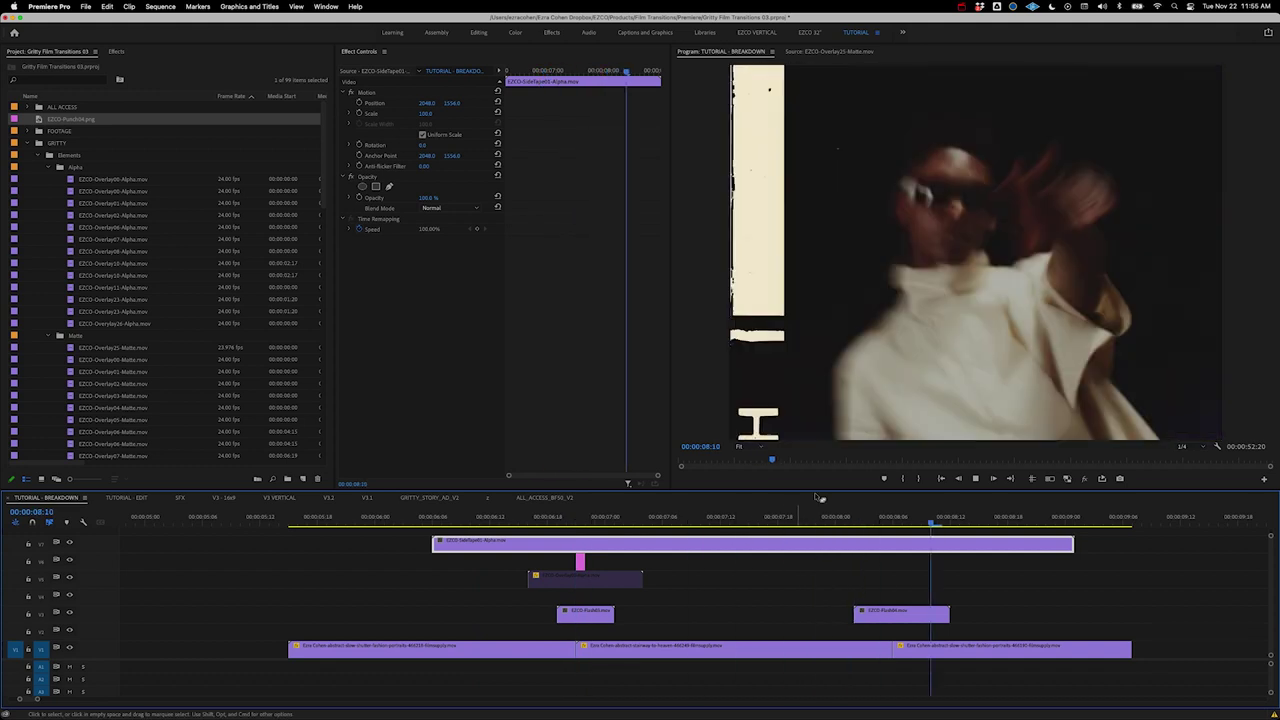
key(space)
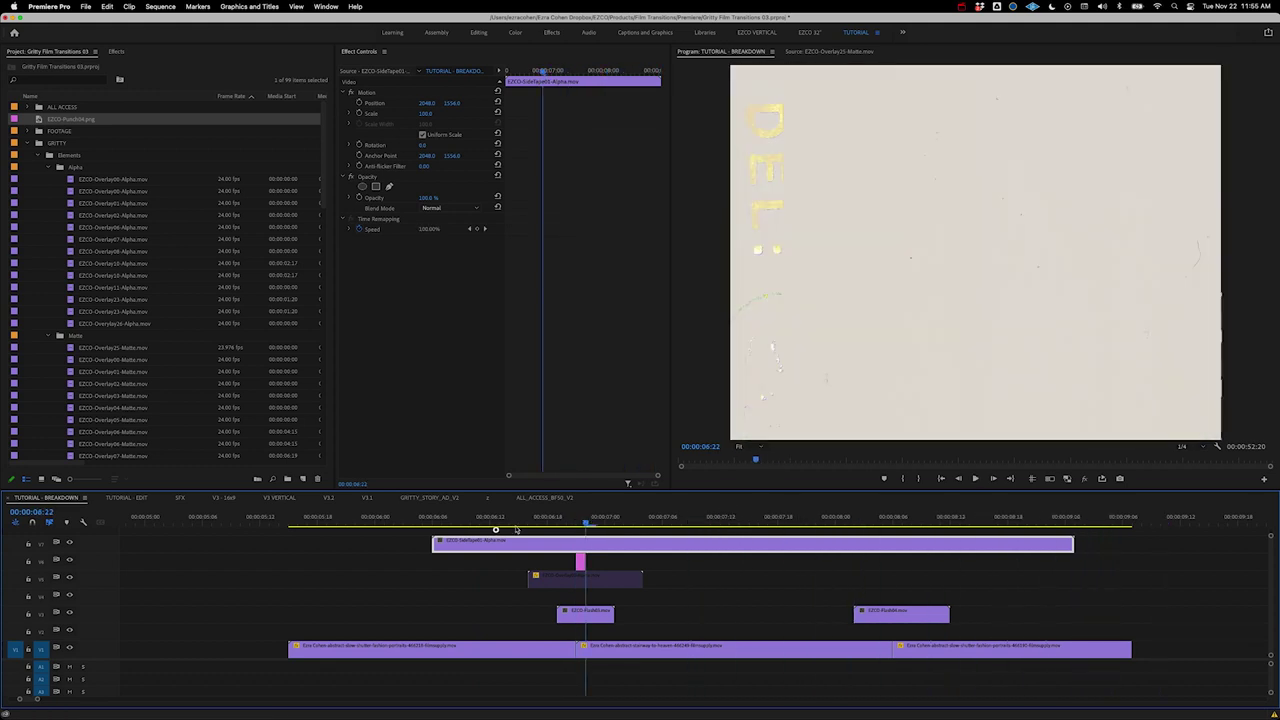
Preview the EZCO-Texture01.mov texture clip in Finder's Textures folder.
key(super+Tab)
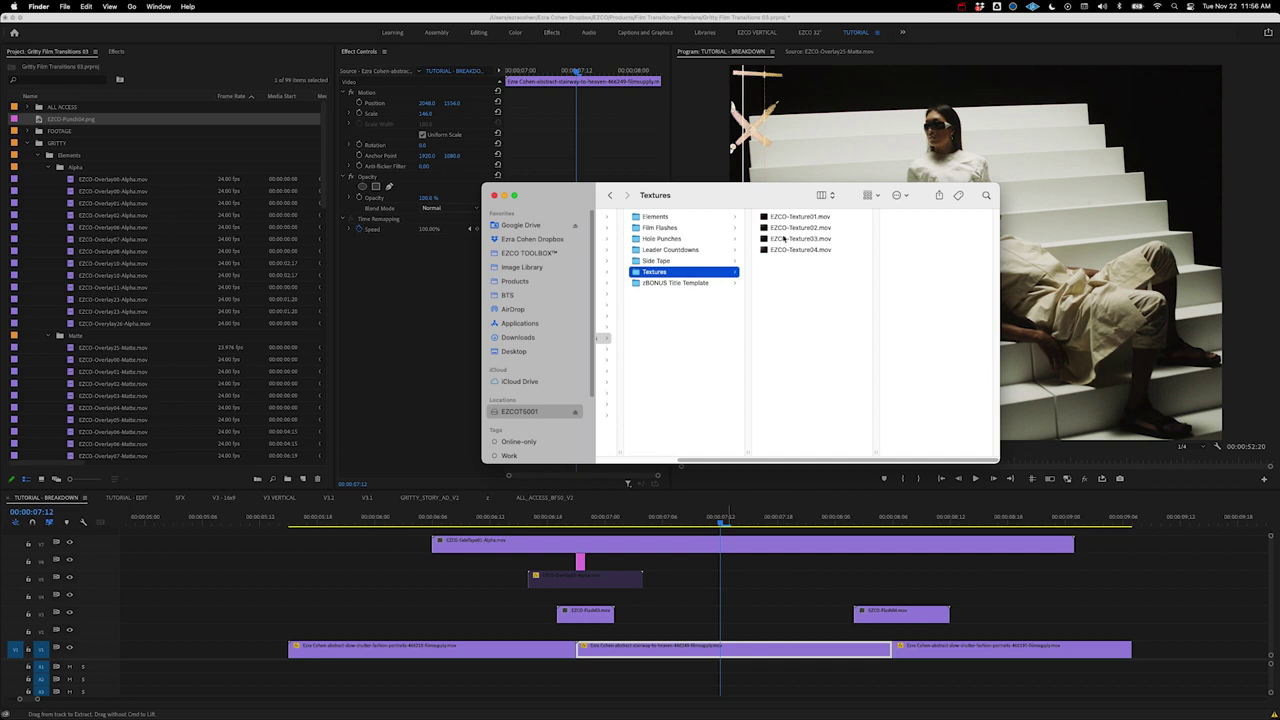
click(784, 216)
key(space)
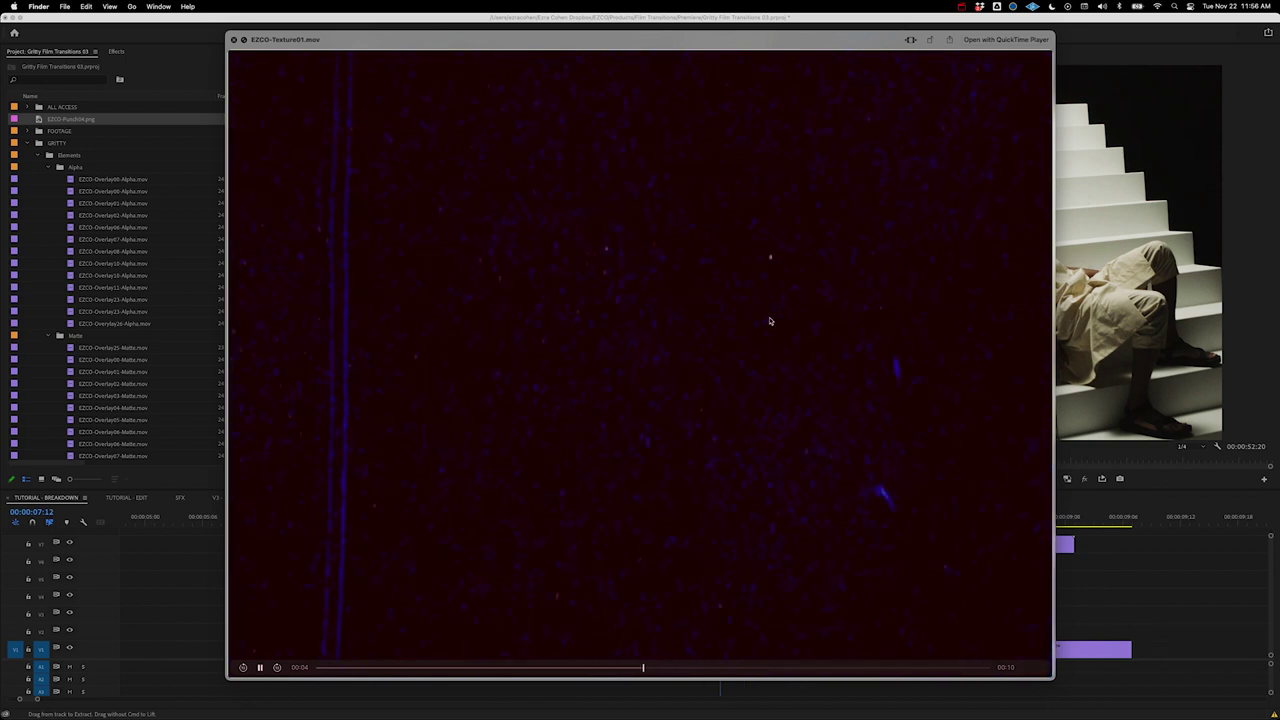
key(space)
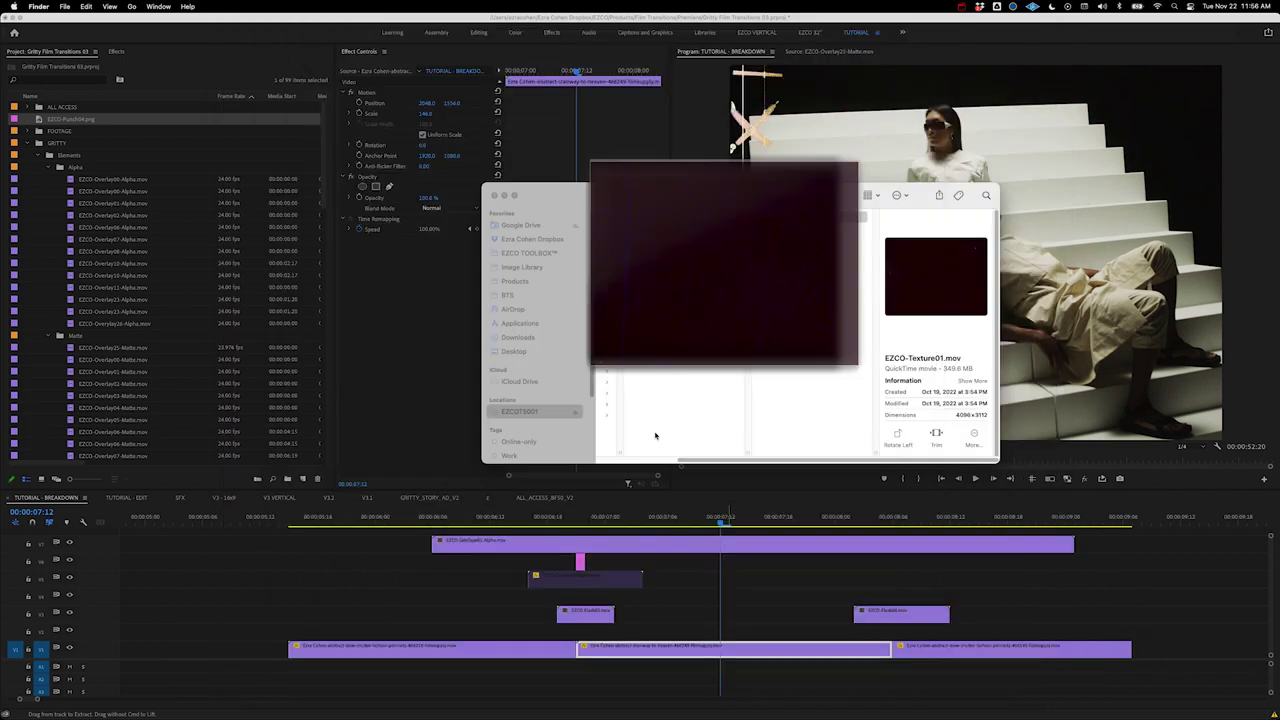
Drop EZCO-Texture01.mov onto the top timeline track and return the playhead to 00:00:06:21.
drag(775, 222, 593, 445)
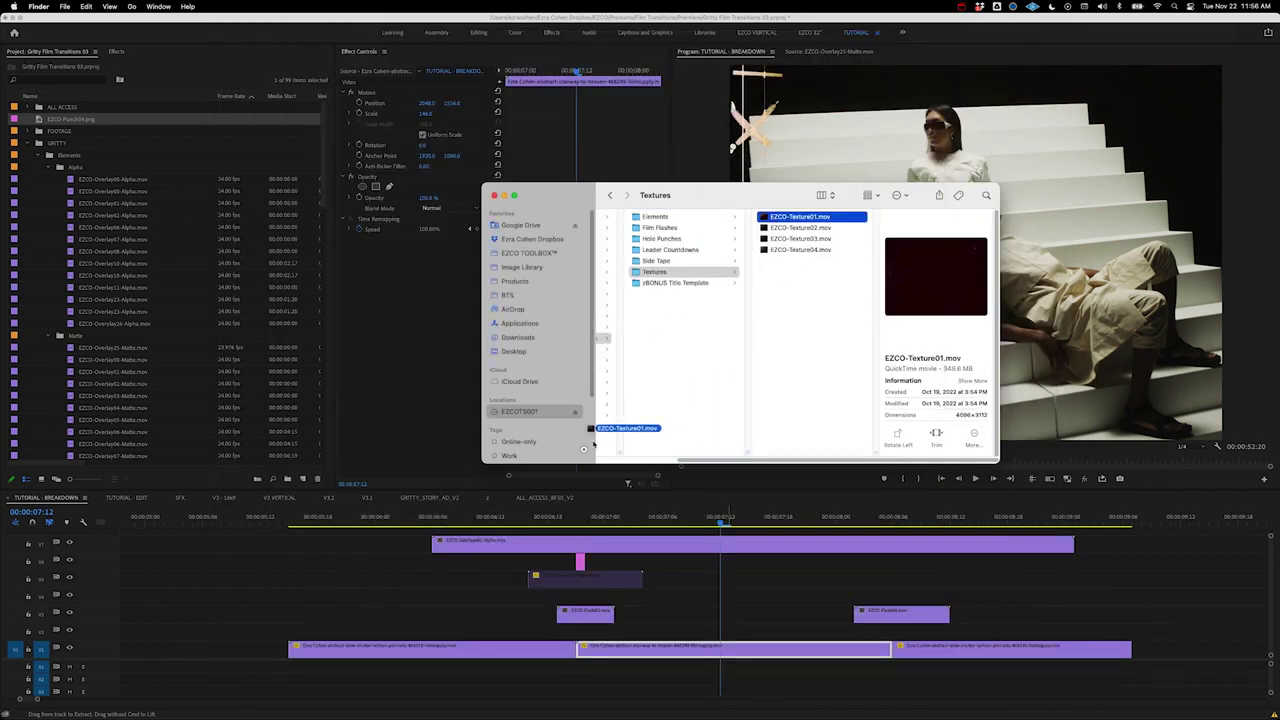
drag(440, 527, 405, 535)
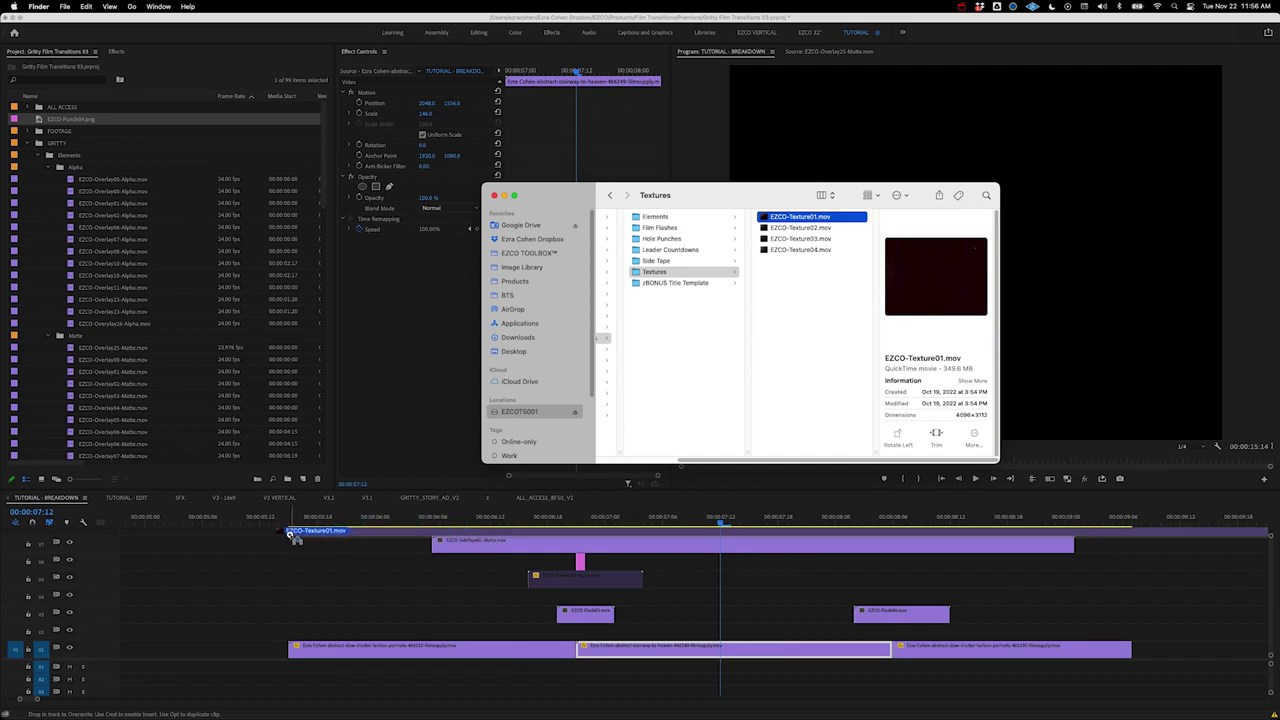
drag(295, 537, 292, 536)
click(711, 591)
key(minus)
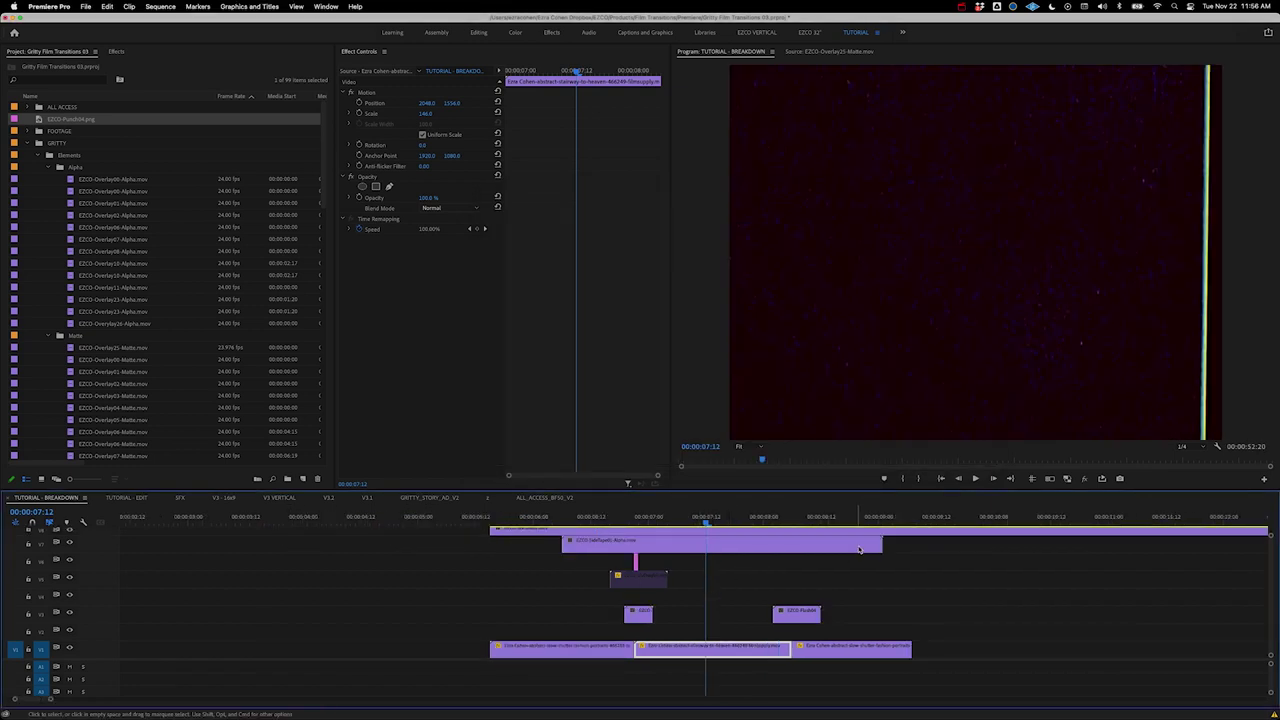
drag(800, 522, 632, 544)
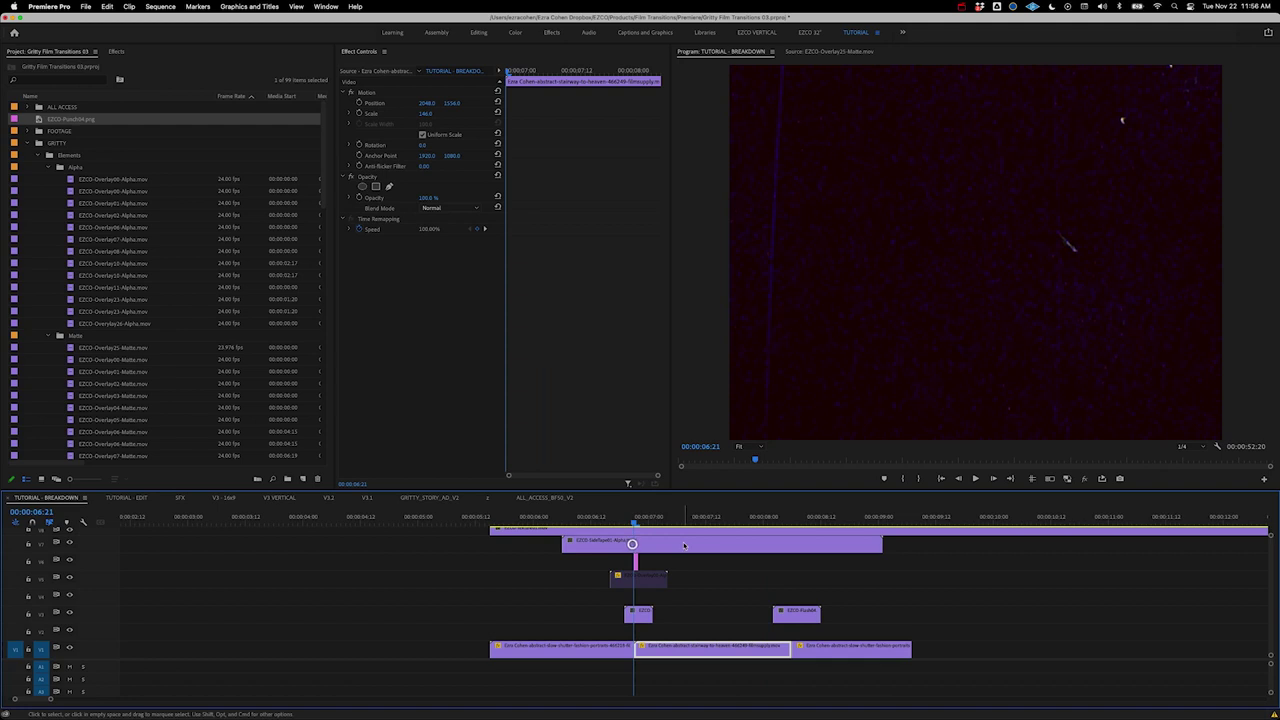
Set the texture clip's Opacity blend mode to Lighten and play it back.
click(686, 536)
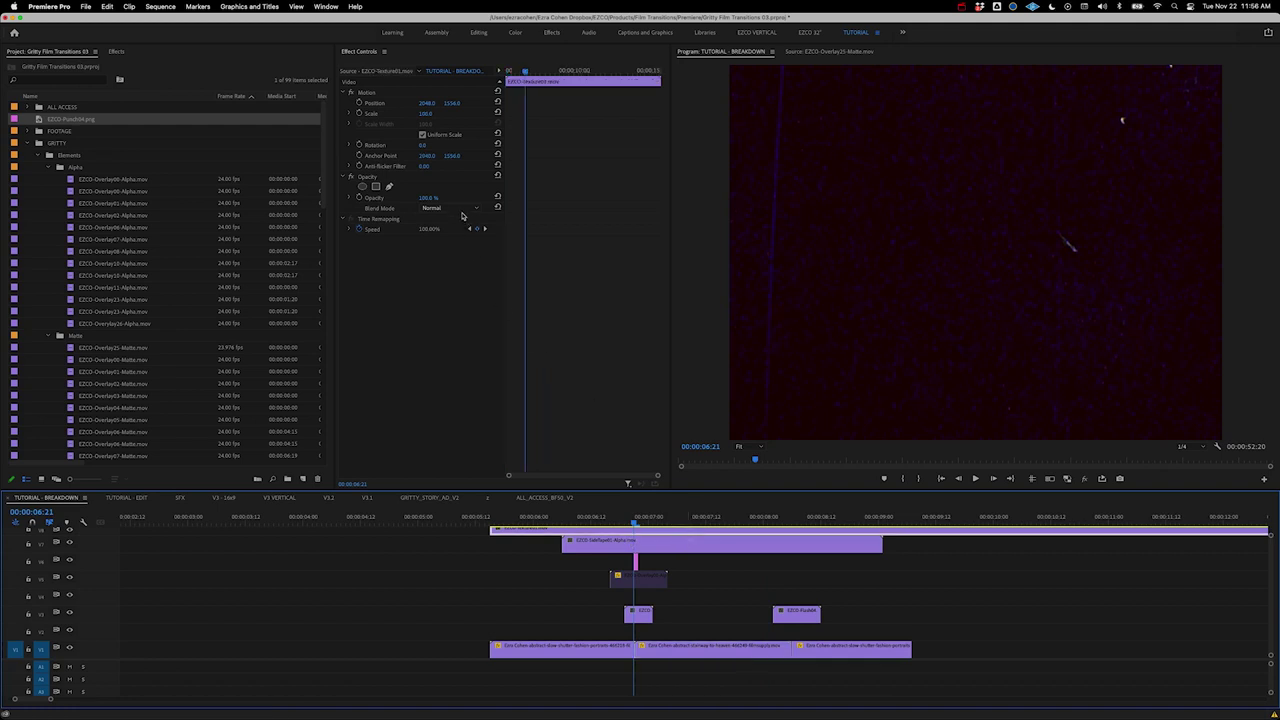
click(462, 208)
click(462, 299)
key(space)
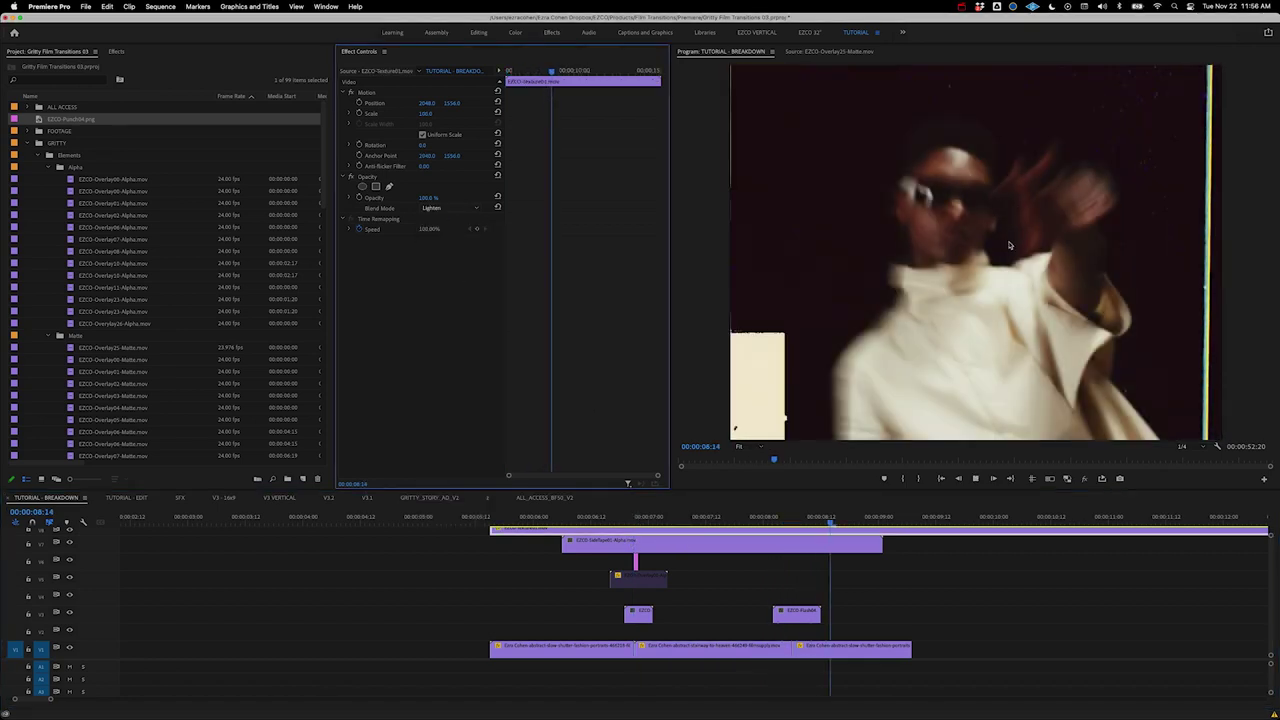
key(space)
Scrub the lightened texture between about 00:00:05:21 and 00:00:06:08 to review it.
drag(736, 516, 565, 535)
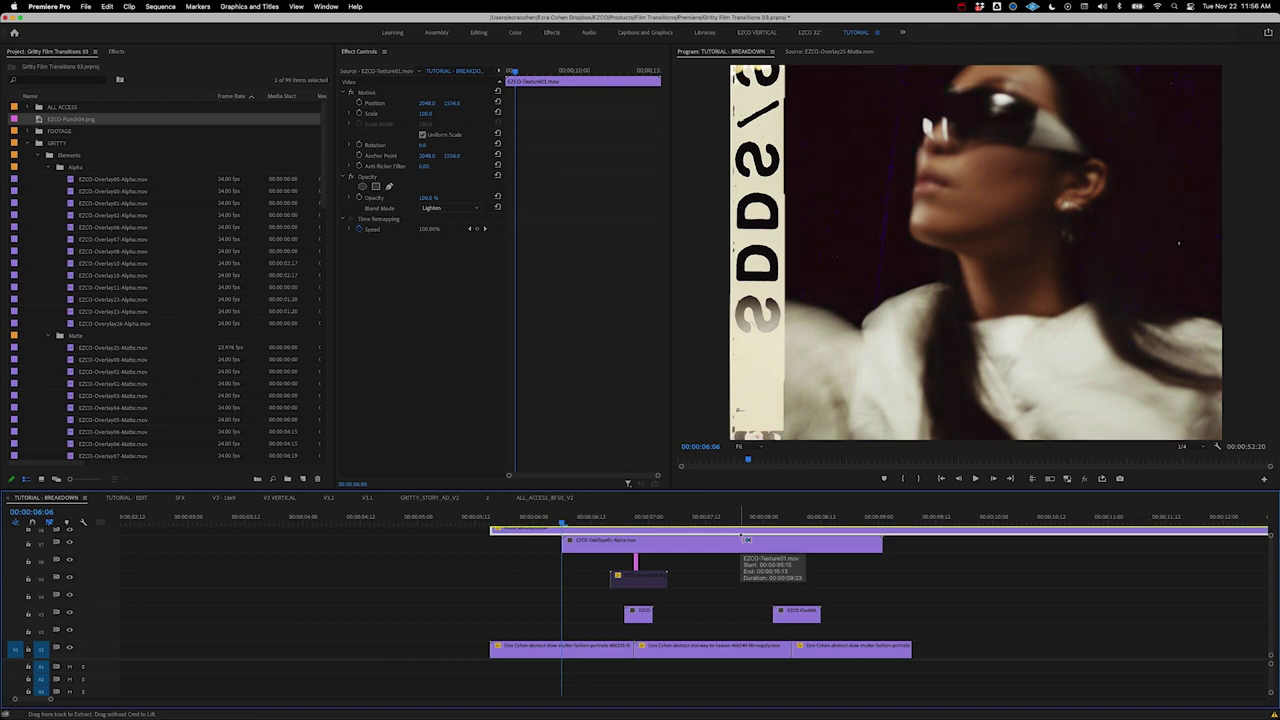
drag(522, 521, 515, 524)
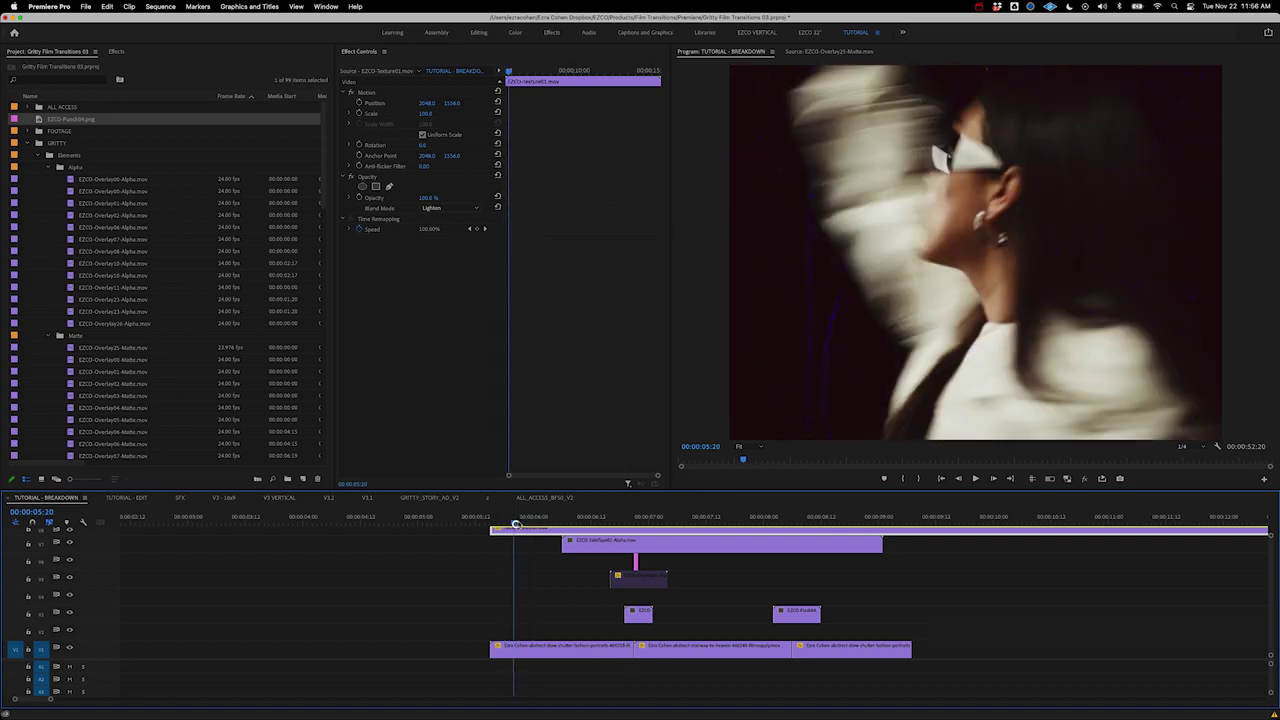
drag(744, 522, 543, 563)
click(116, 51)
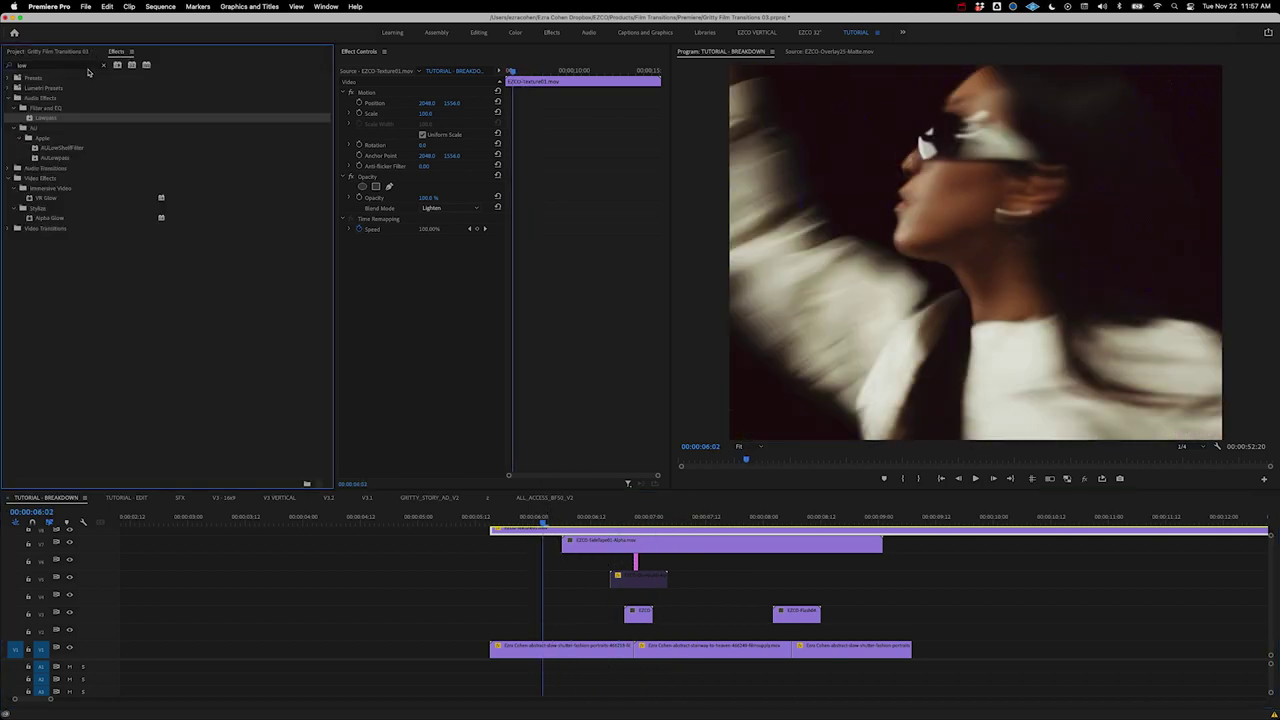
Apply Levels to the texture clip with RGB black input 20 and white input 104, then review.
click(83, 66)
text(se)
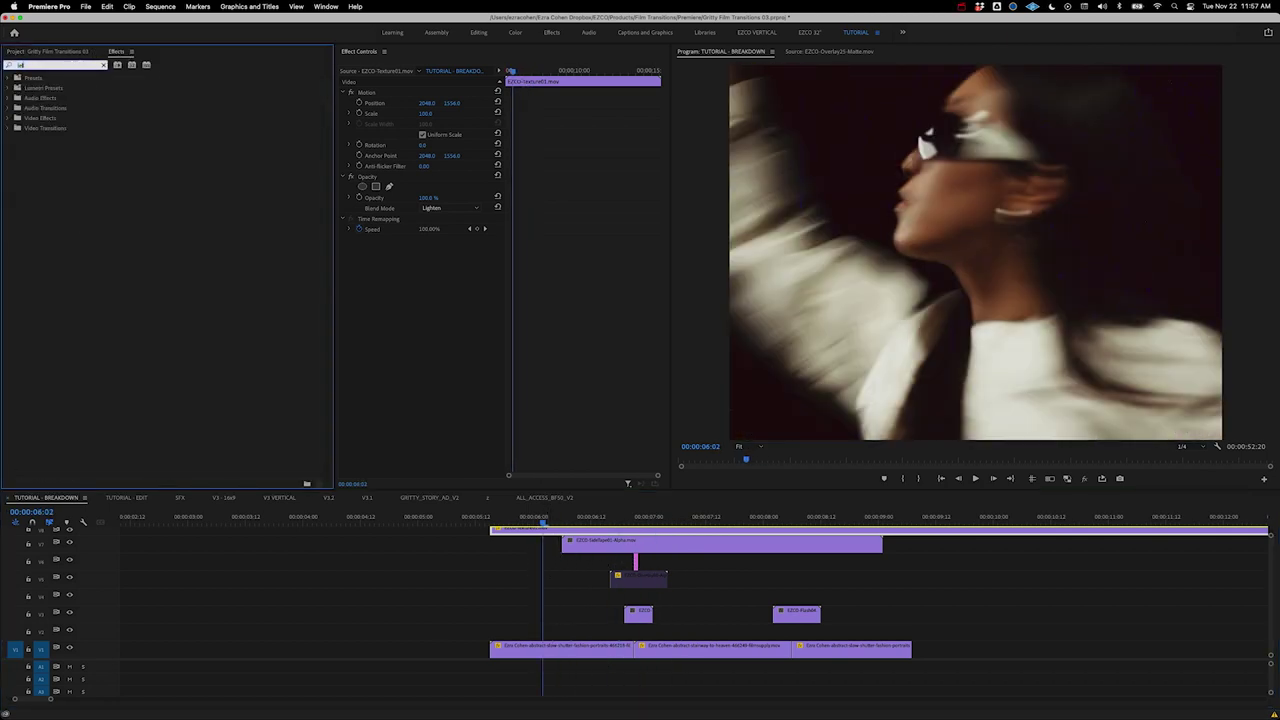
drag(30, 143, 548, 530)
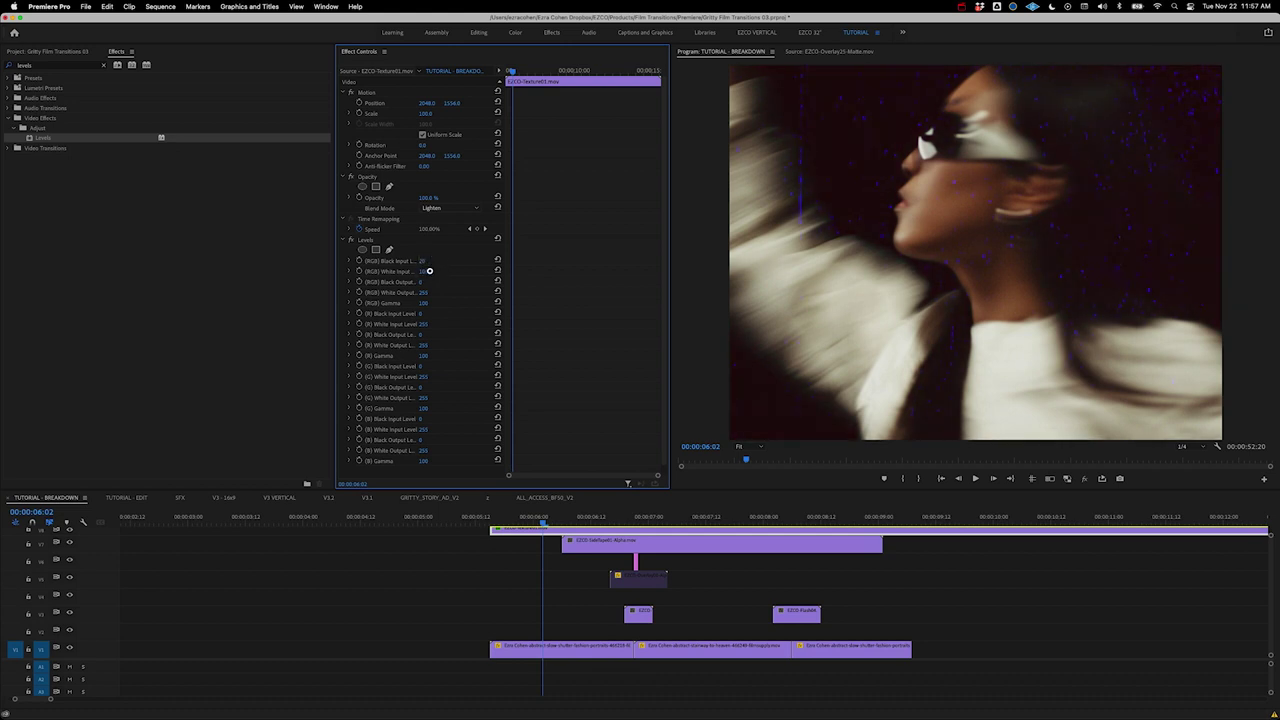
drag(698, 516, 504, 514)
key(space)
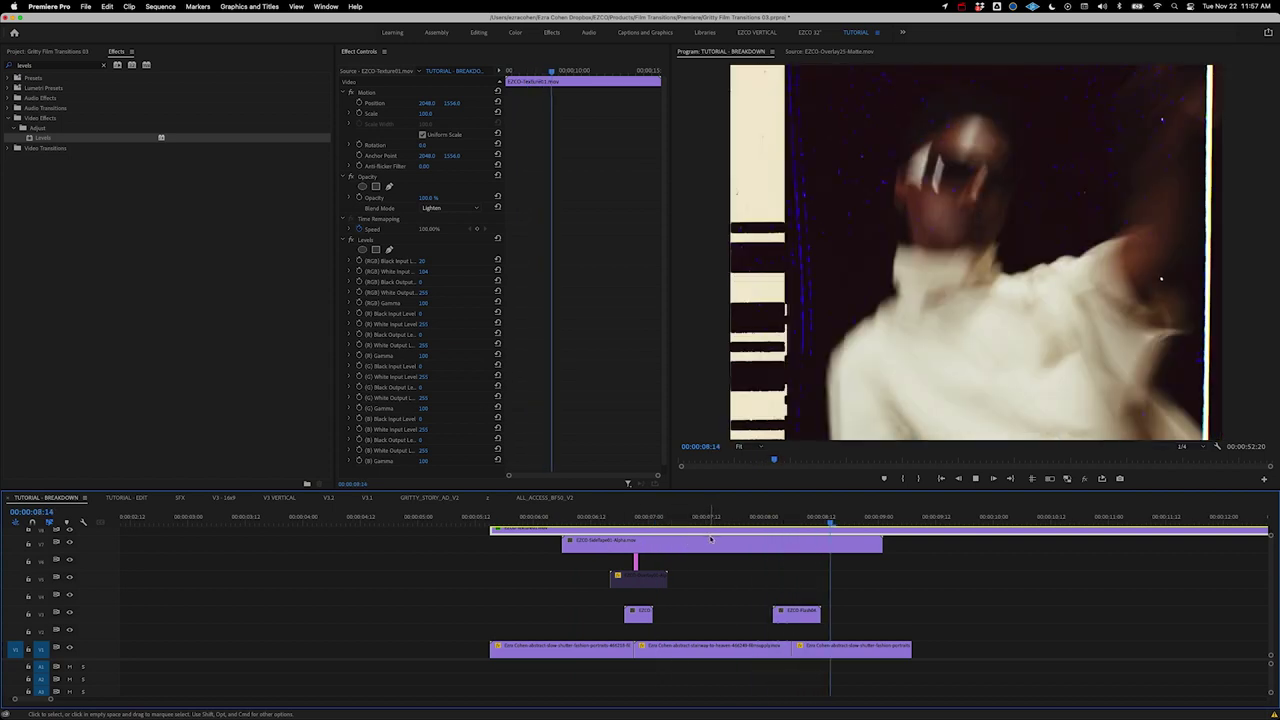
drag(860, 520, 567, 536)
key(super+Tab)
Preview EZCO-PunchCombo07-Alpha.mov from Hole Punches › Alpha, place it on an upper track, and review.
click(710, 228)
click(708, 240)
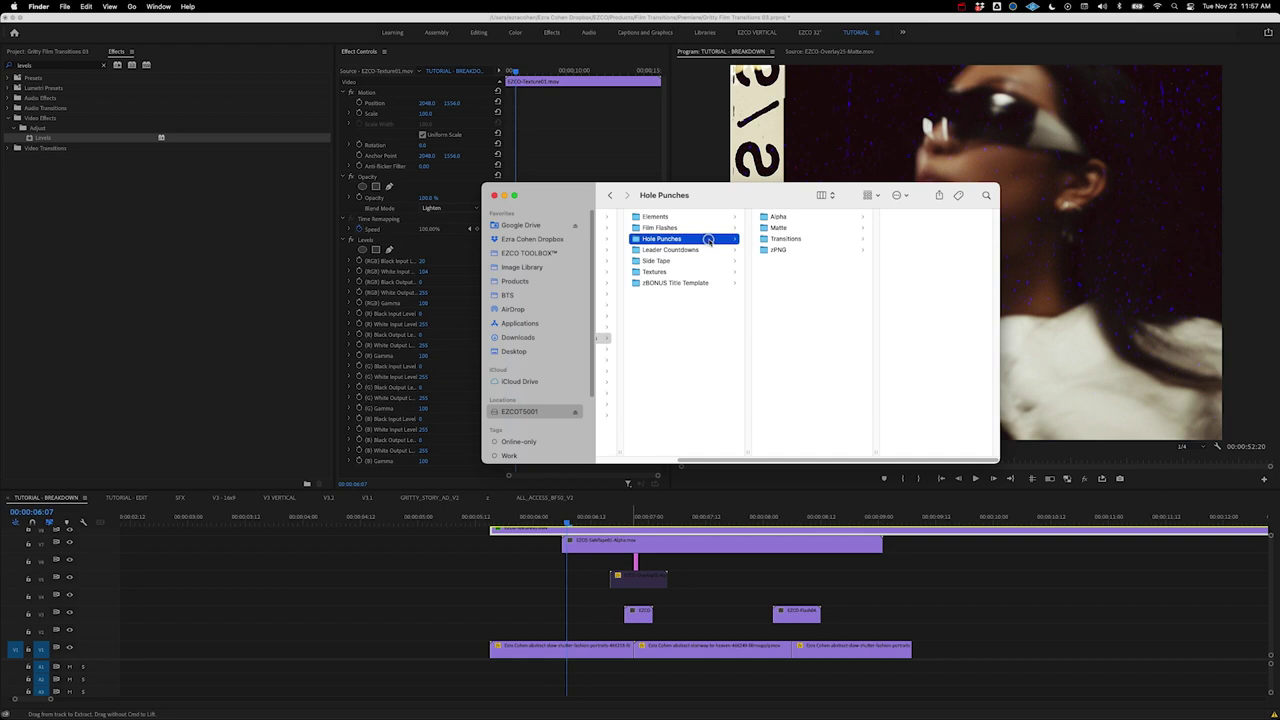
click(778, 217)
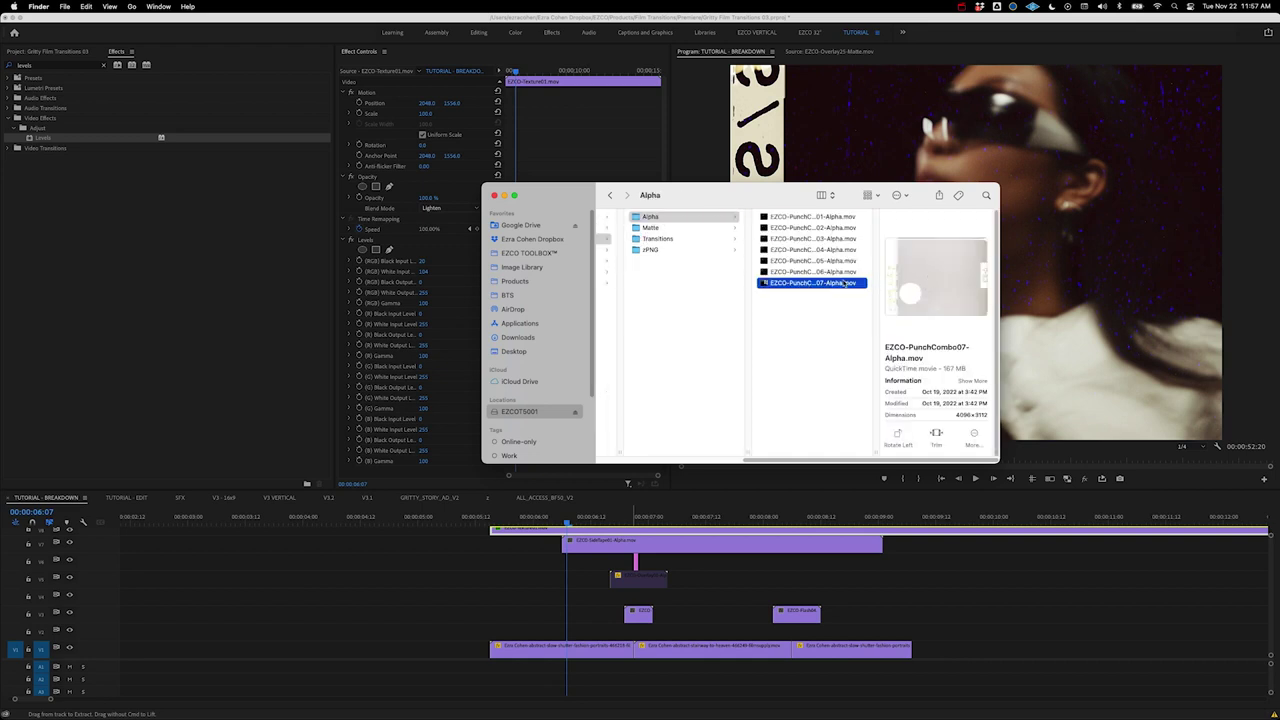
key(space)
key(space)
drag(822, 283, 712, 597)
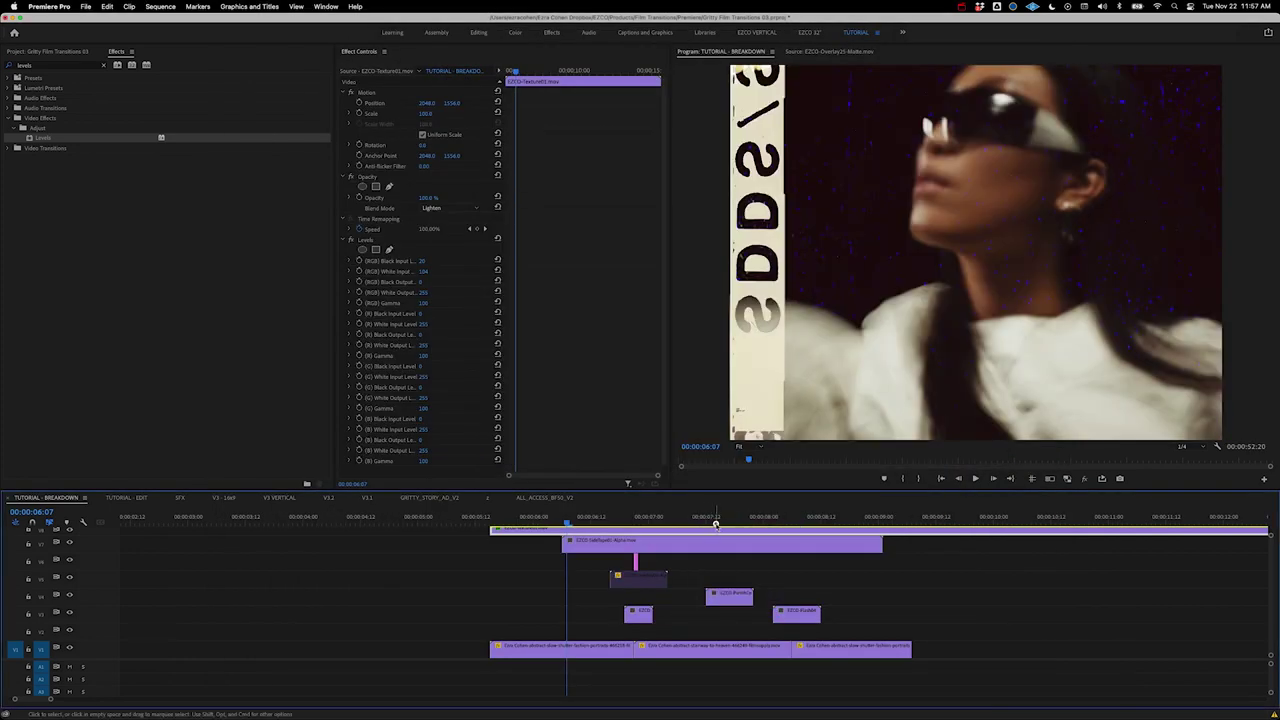
click(704, 522)
drag(704, 522, 496, 561)
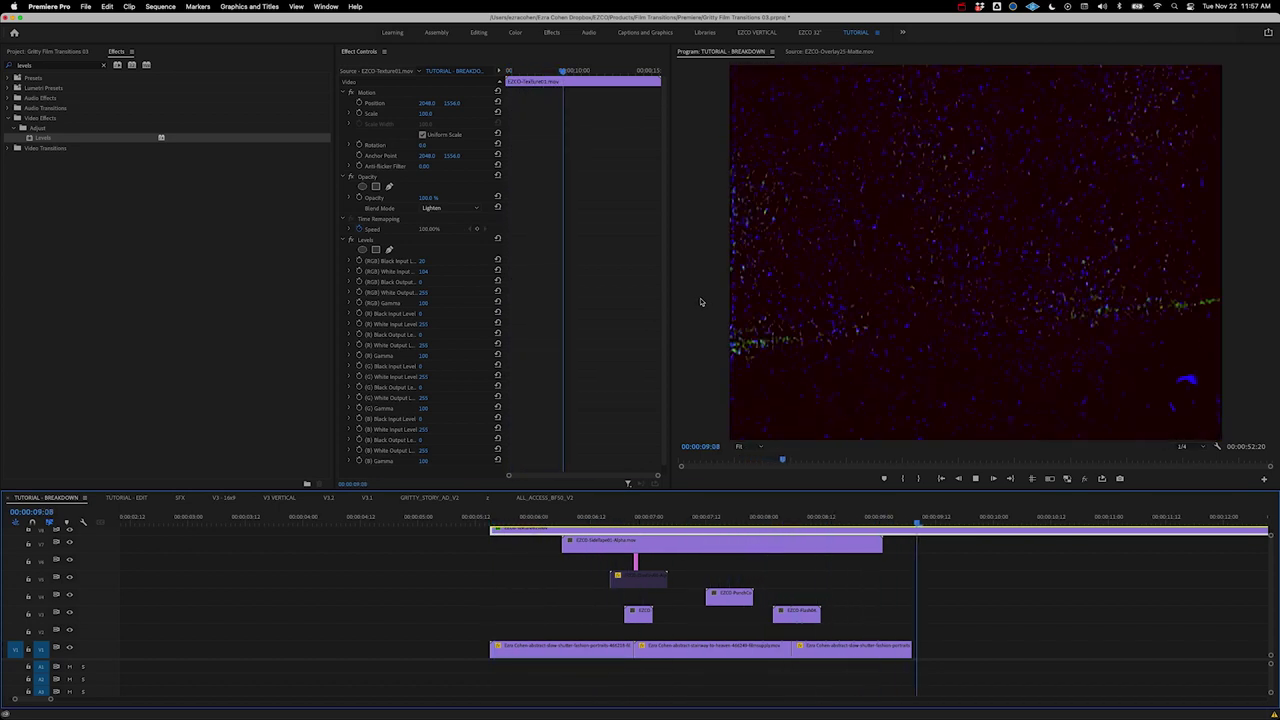
key(space)
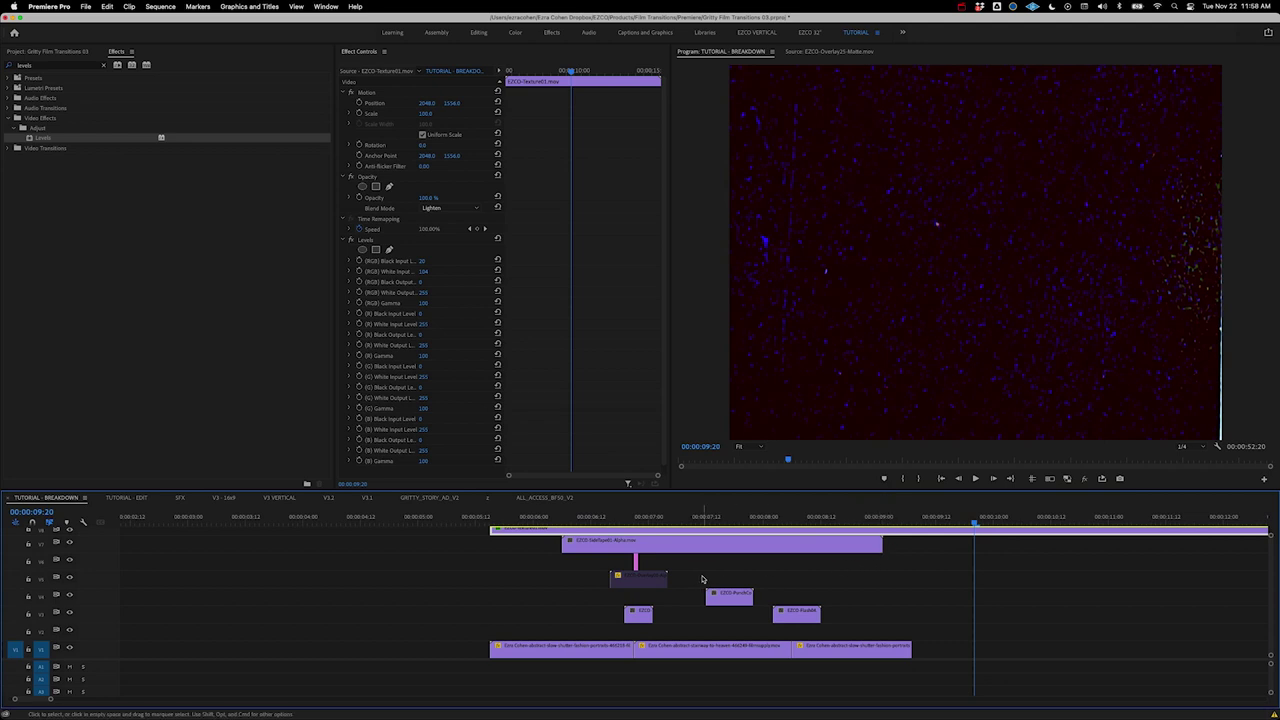
Delete the texture overlay clip from the sequence.
click(702, 579)
click(658, 578)
key(Delete)
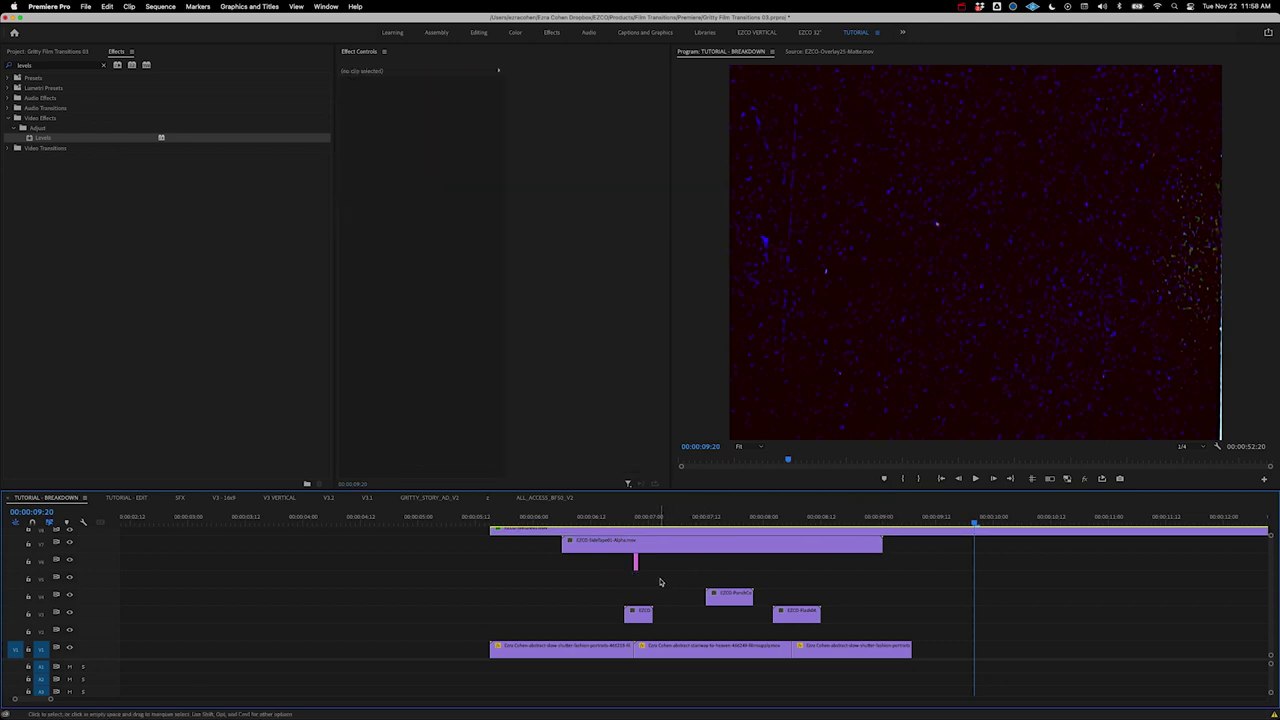
Disable the overlay clips, play from 00:00:05:17 without them, then select all five.
drag(867, 626, 491, 537)
key(shift+e)
click(499, 530)
key(space)
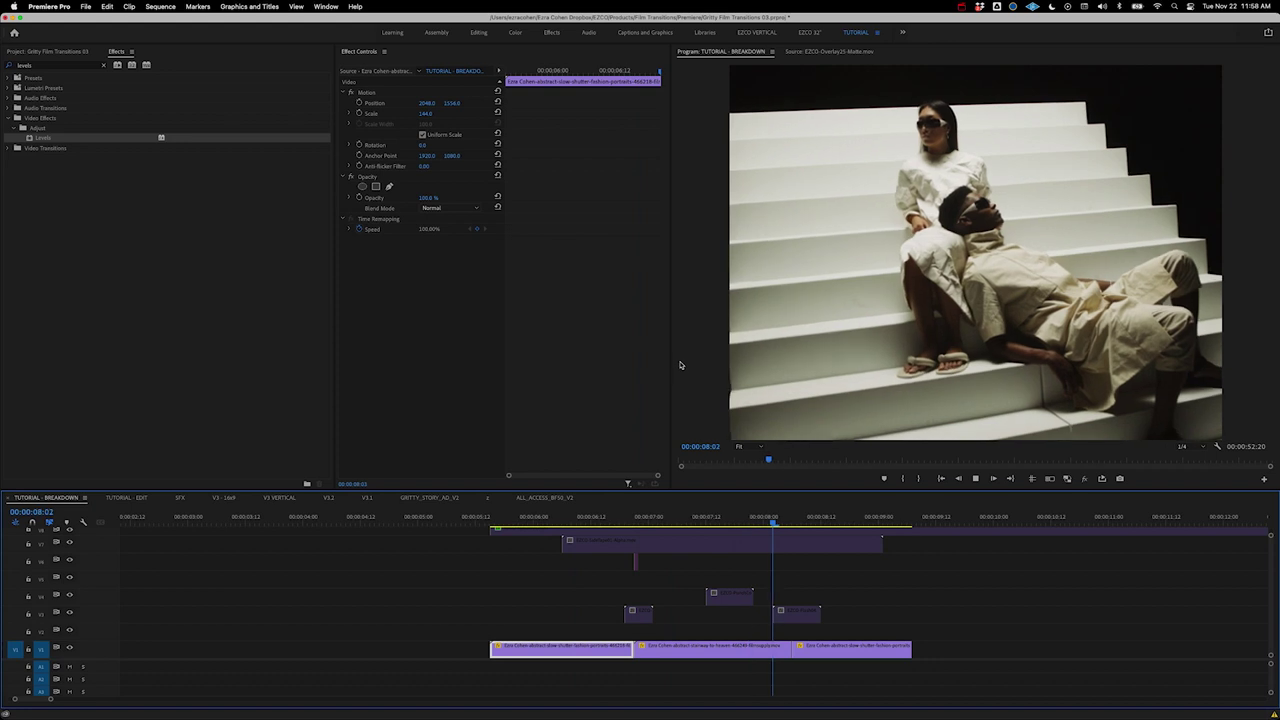
key(space)
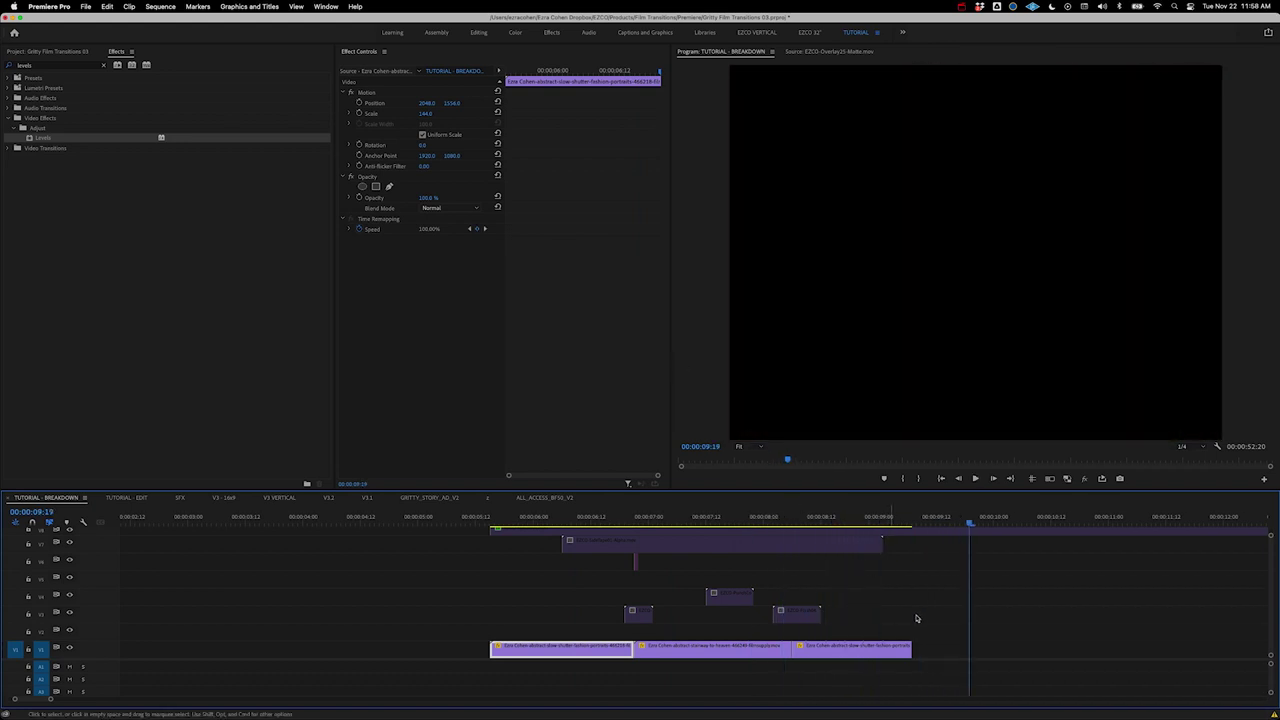
drag(932, 618, 563, 535)
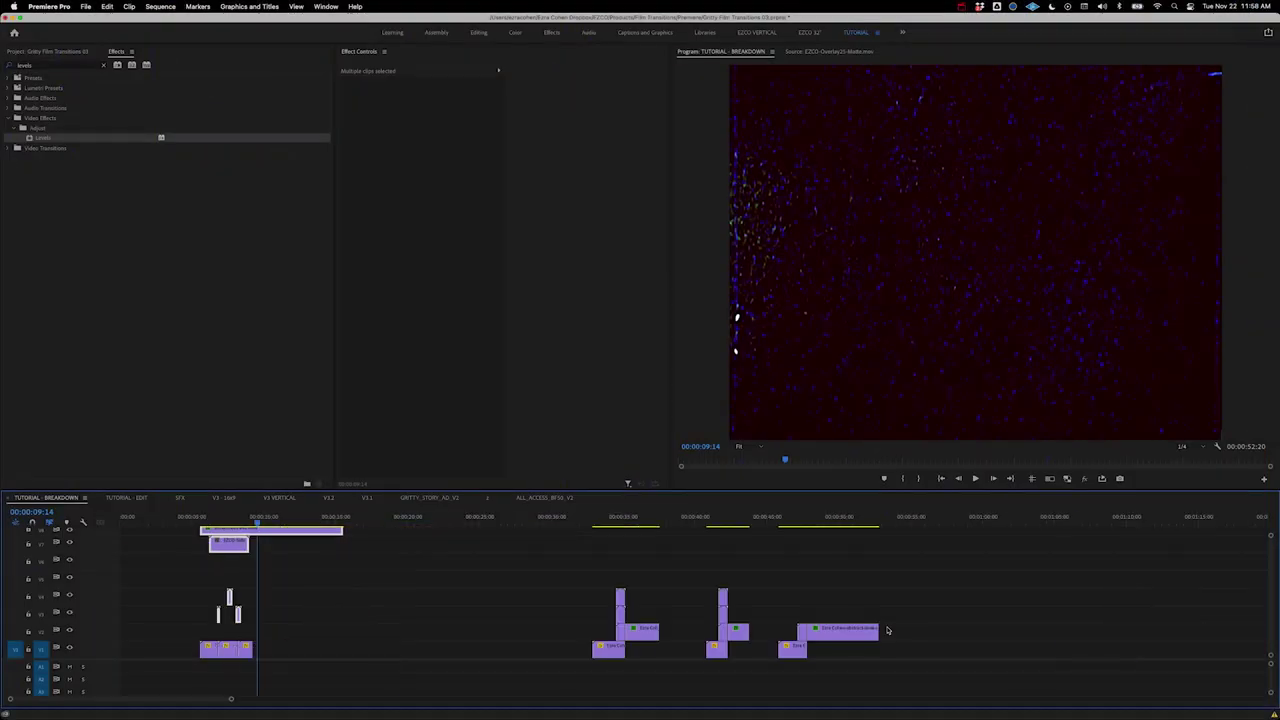
Zoom into the timeline and scrub to the two warehouse clips overlapping near 01:13.
mouse_move(629, 524)
mouse_down()
mouse_move(609, 524)
mouse_move(620, 527)
mouse_up()
key(=)
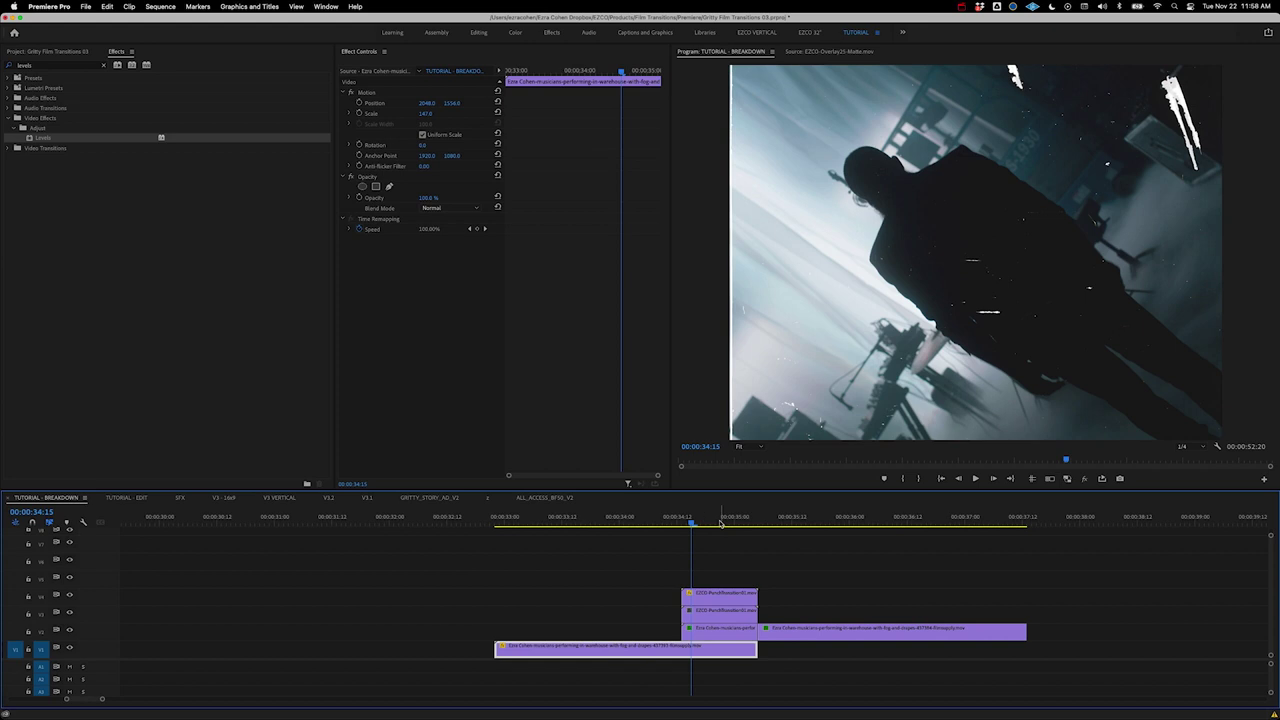
drag(720, 524, 610, 585)
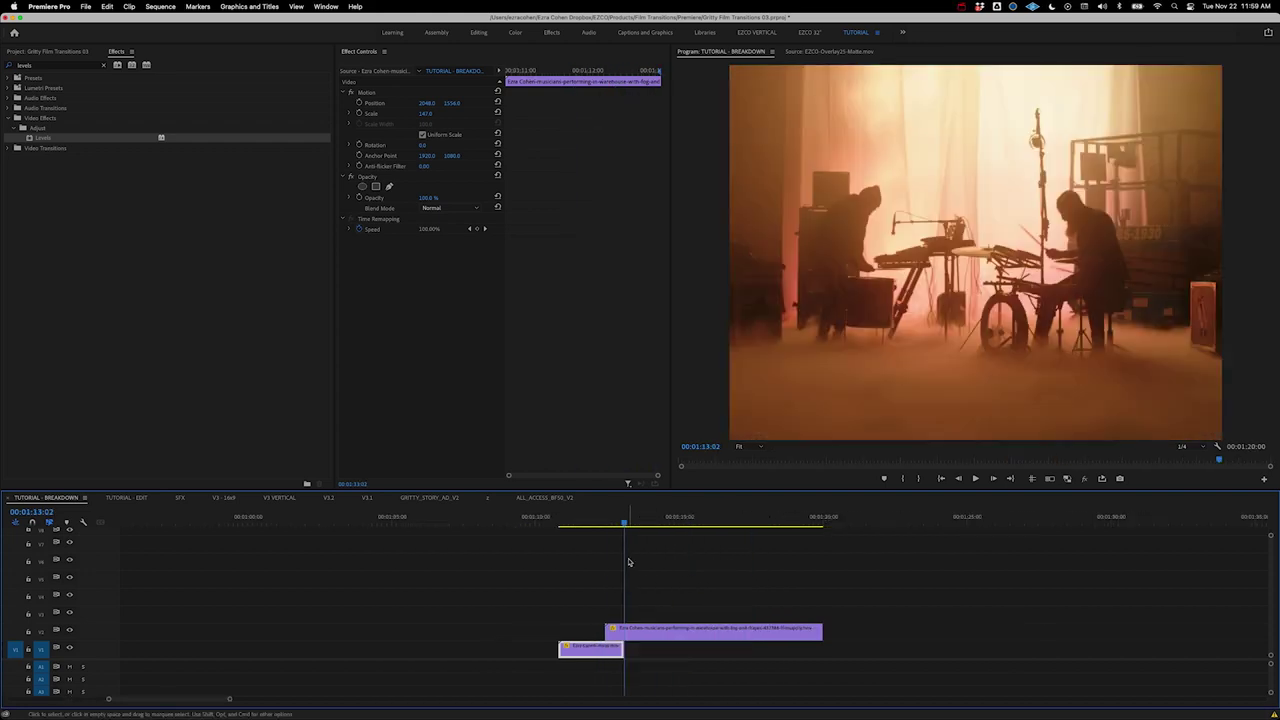
Drop EZCO-PunchTransition01.mov from Hole Punches › Transitions onto V3 above the second warehouse clip's start.
key(super+Tab)
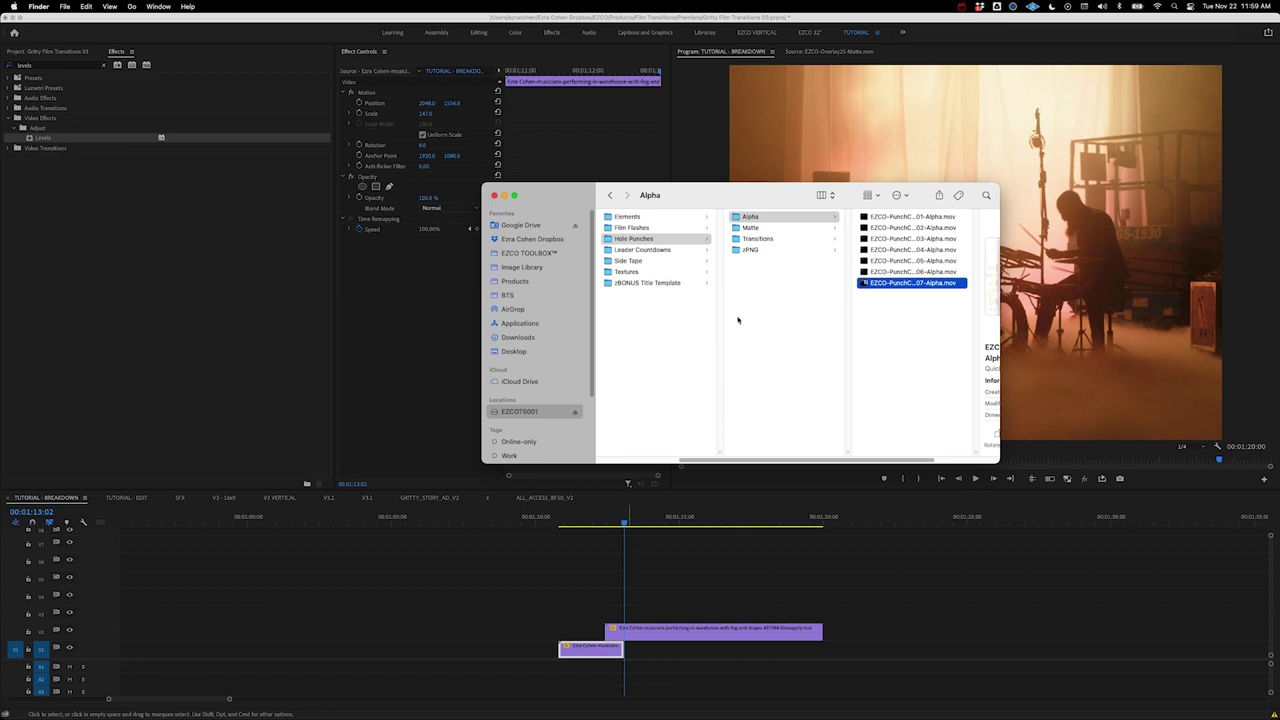
click(674, 237)
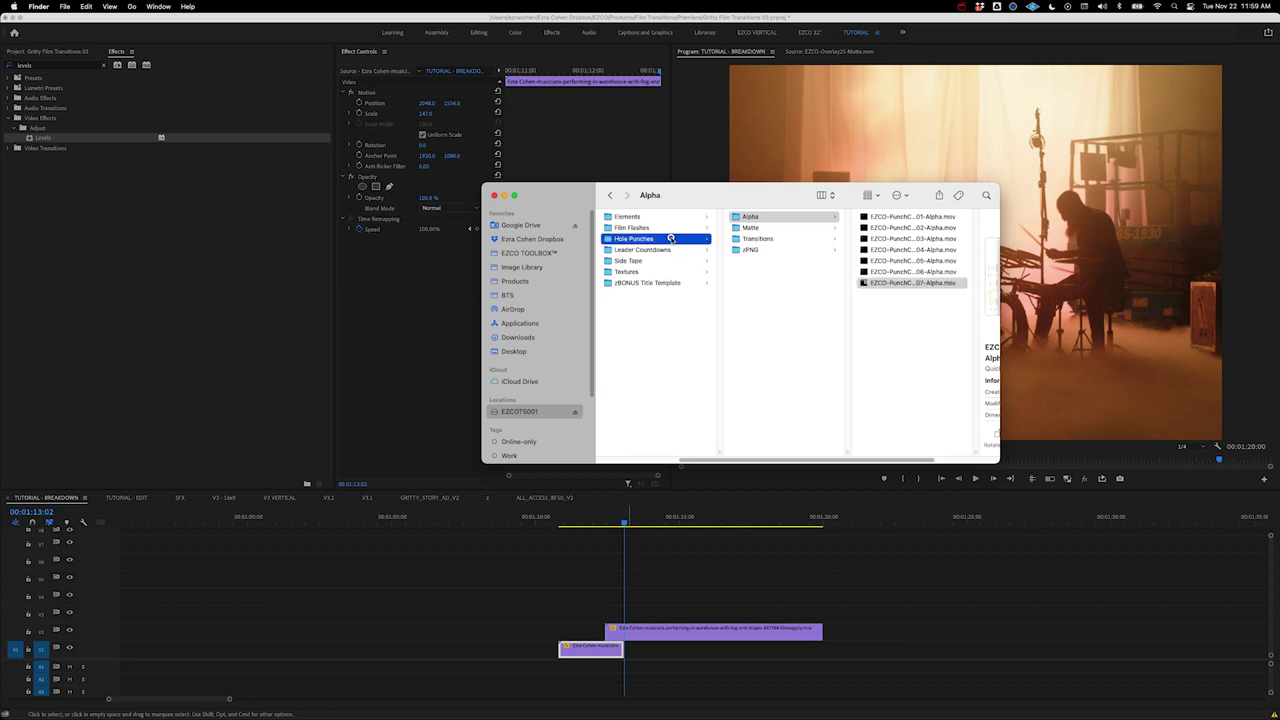
click(753, 239)
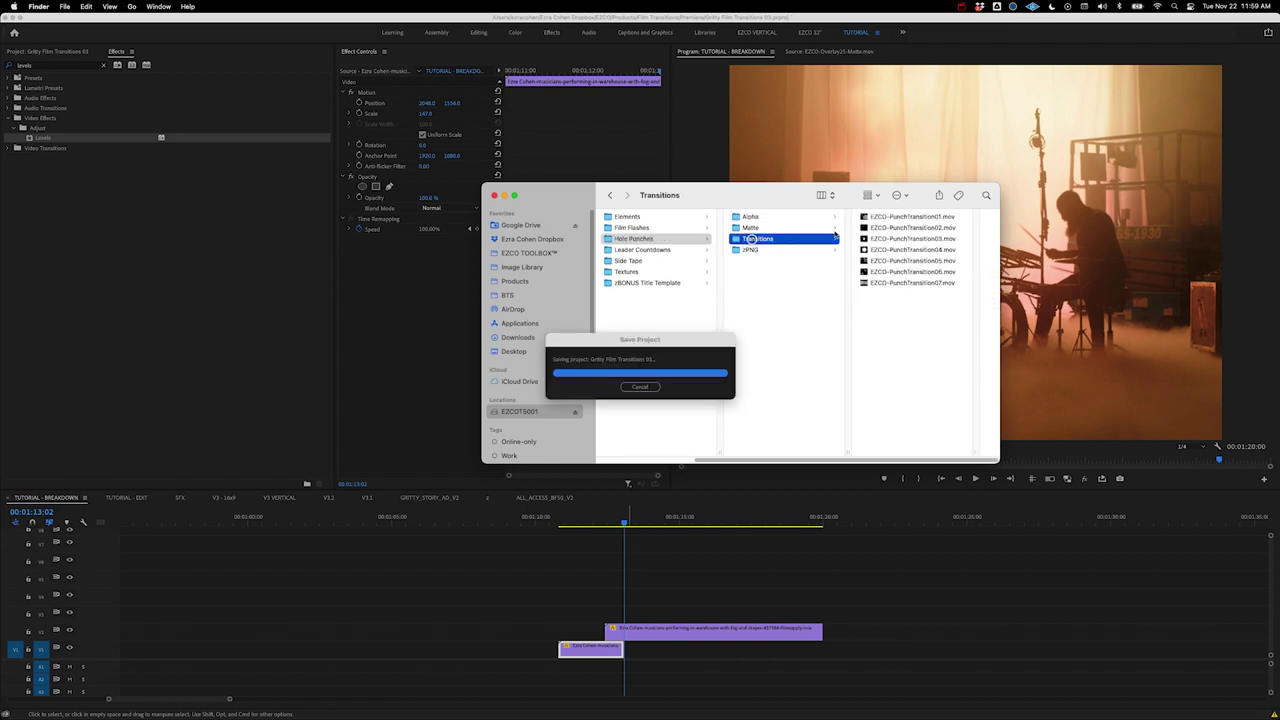
click(893, 217)
drag(832, 218, 677, 615)
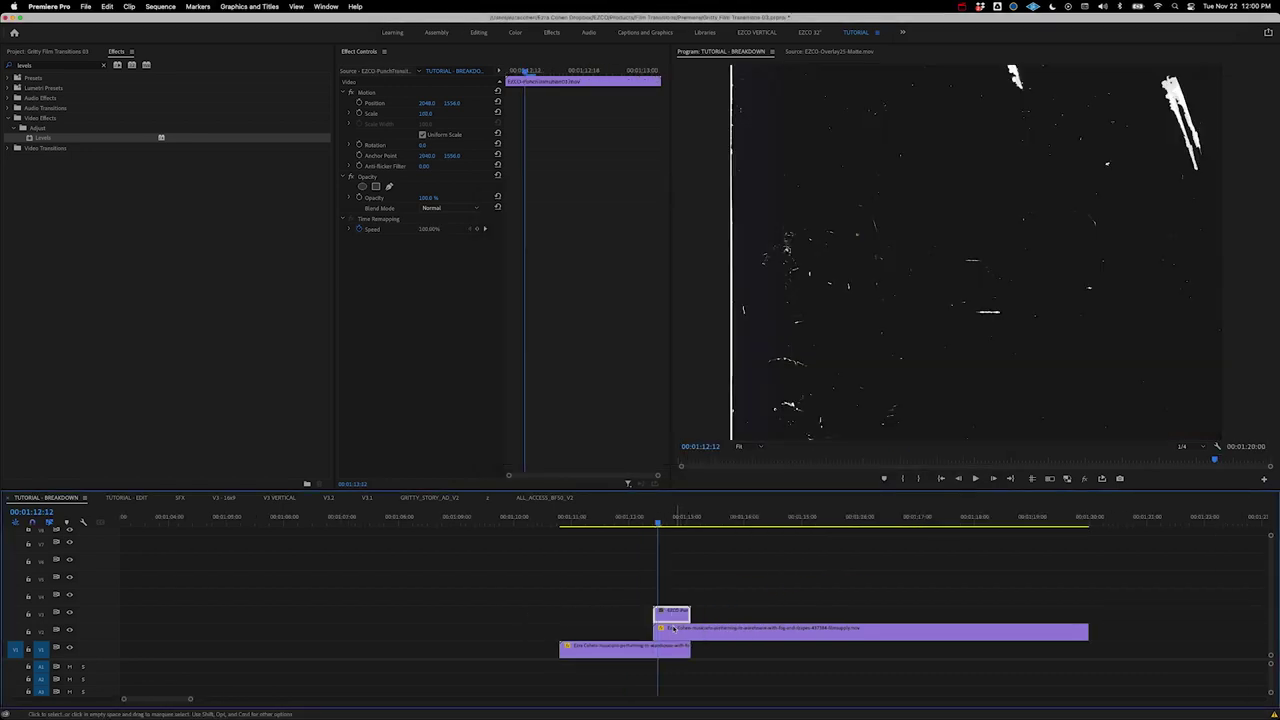
drag(658, 522, 684, 531)
Apply Track Matte Key to the long second warehouse clip on V2, with Video 3 as the matte.
click(676, 616)
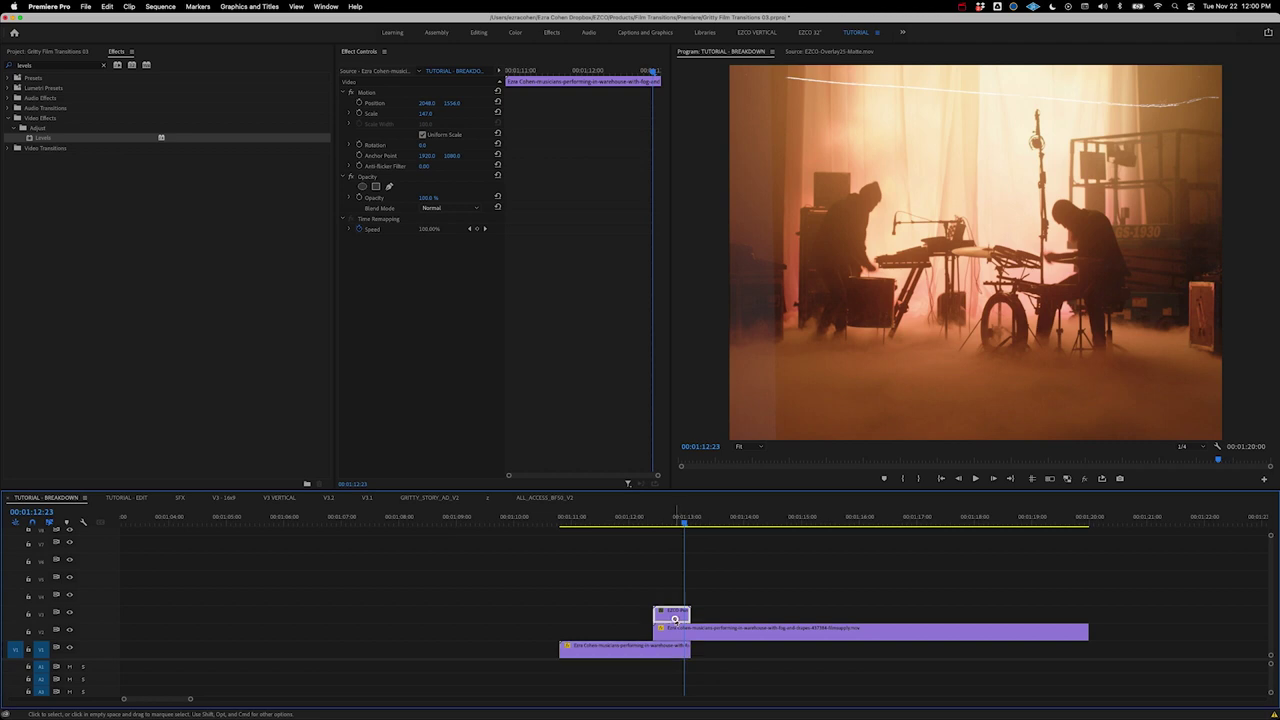
click(680, 630)
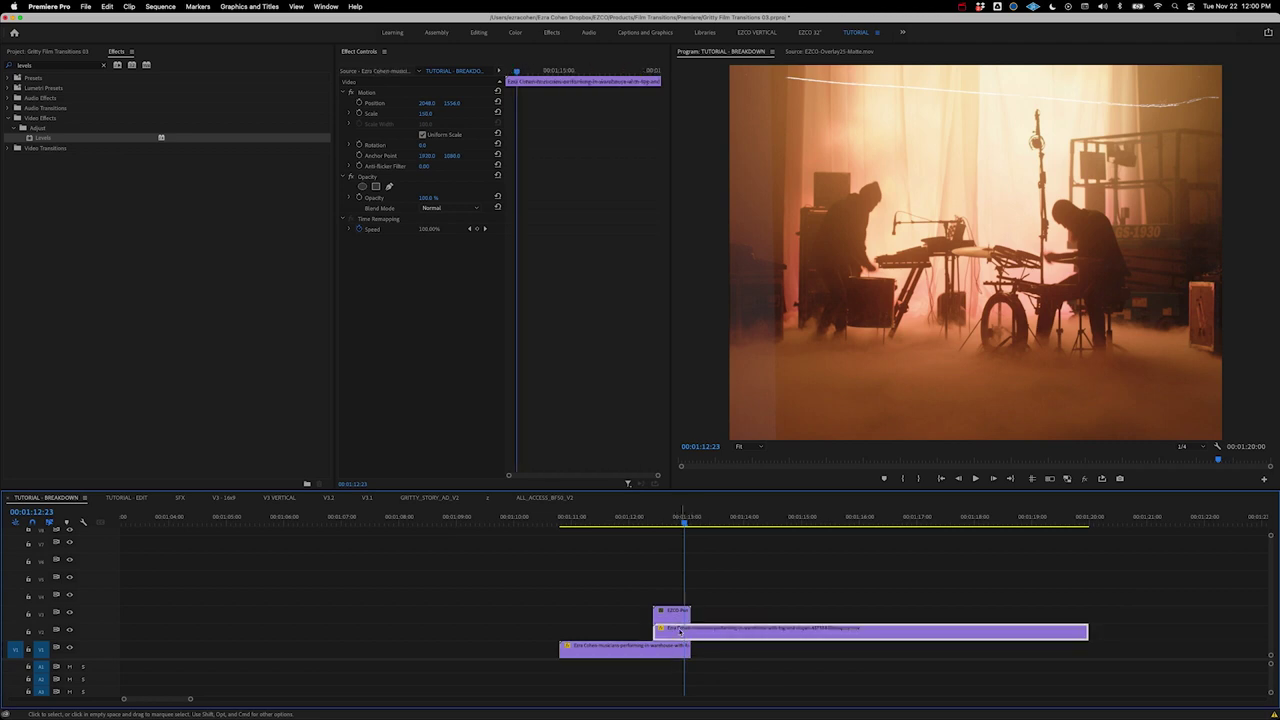
click(84, 67)
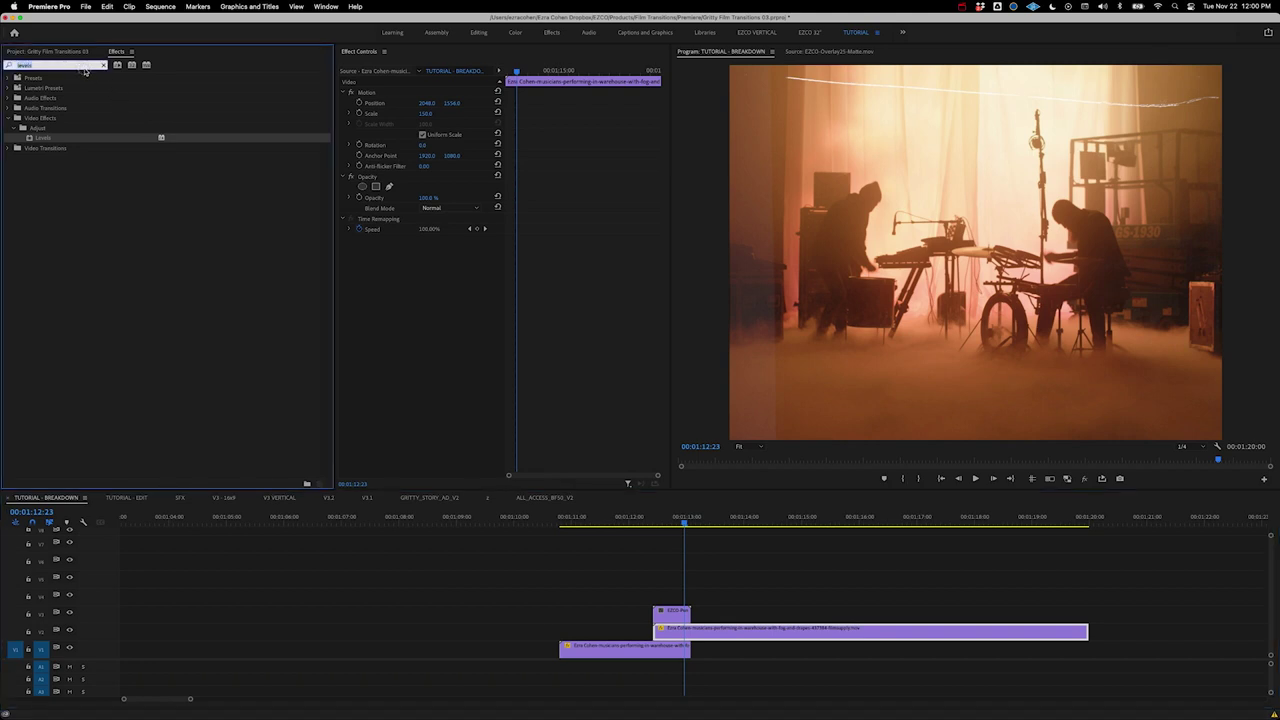
text(track matte)
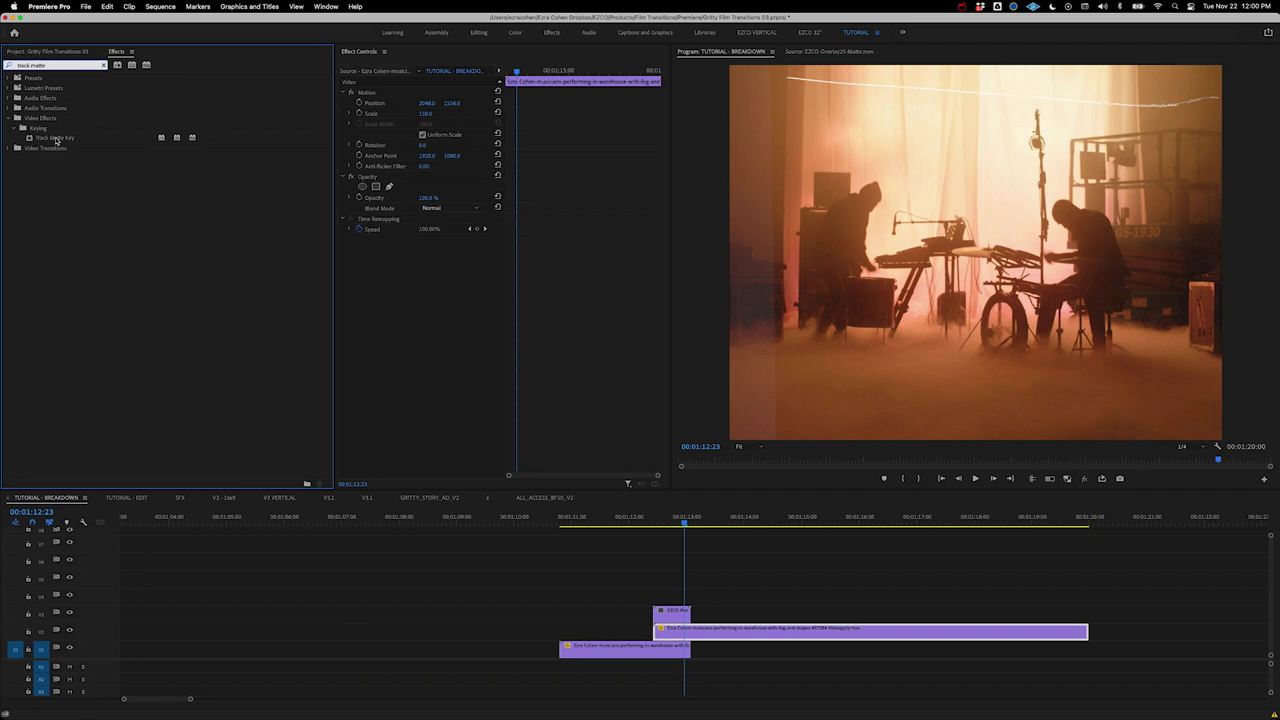
drag(56, 140, 737, 630)
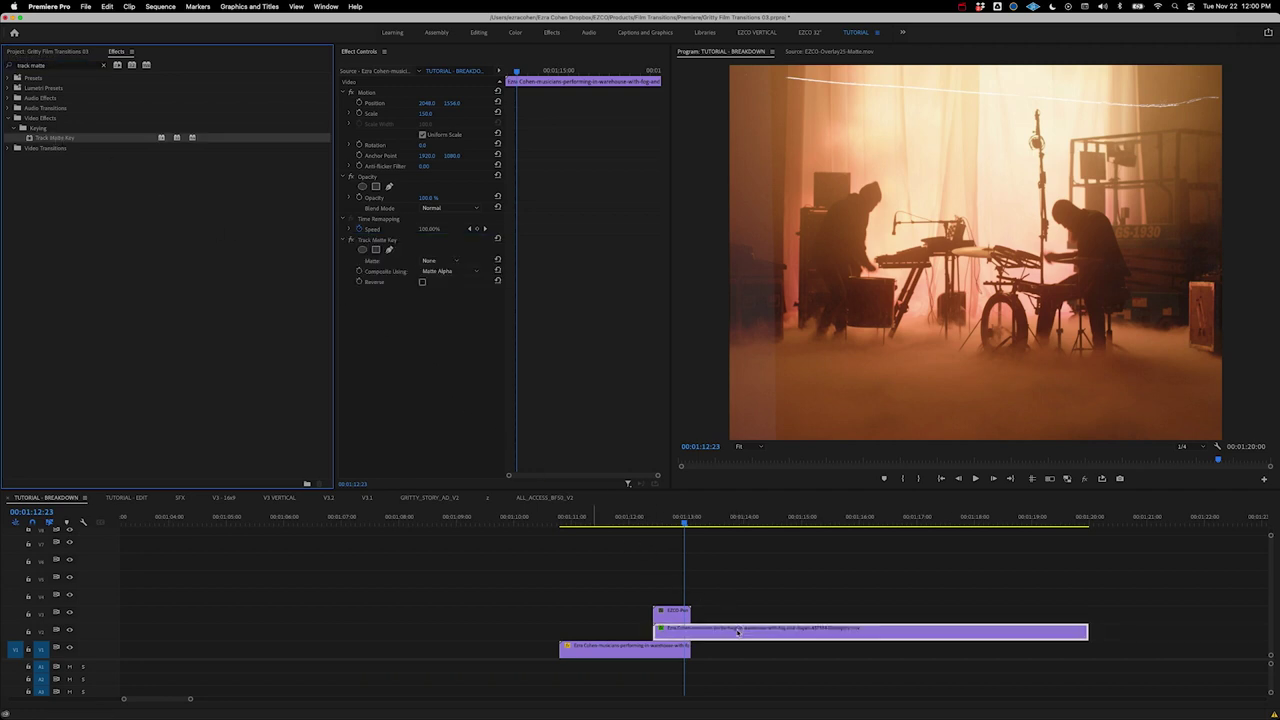
click(436, 264)
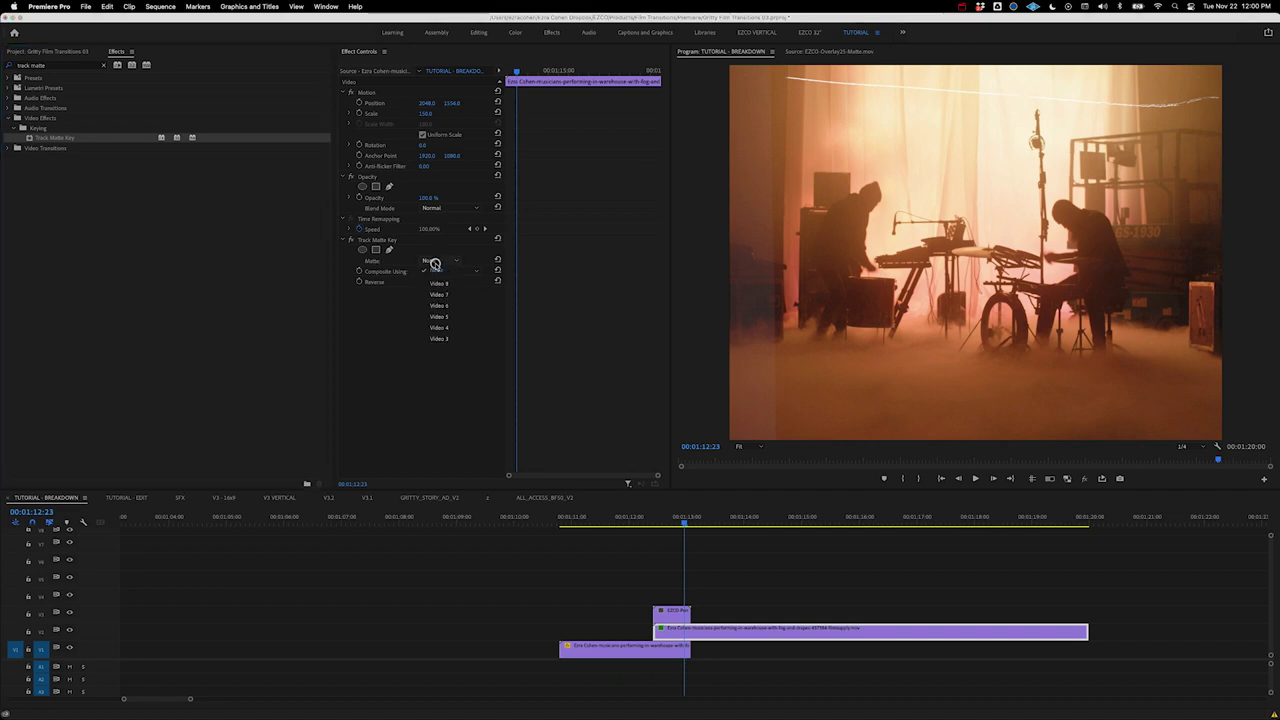
click(430, 336)
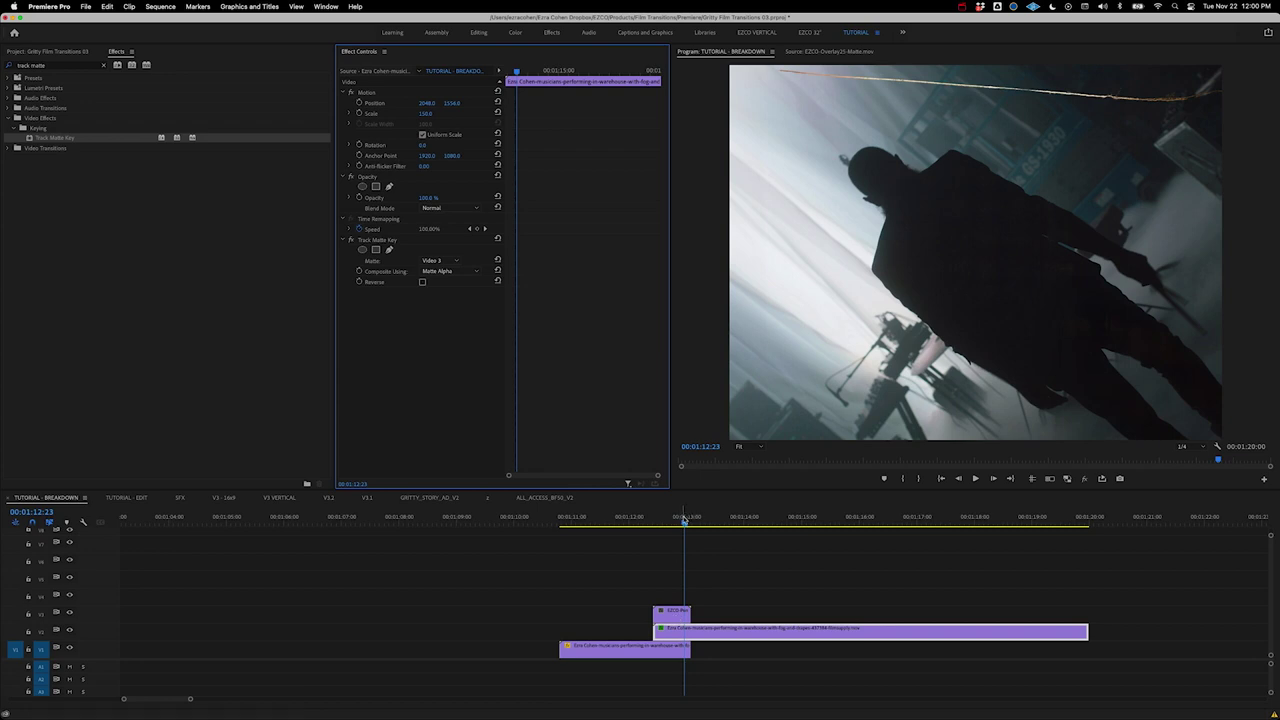
mouse_move(685, 521)
mouse_down()
mouse_move(657, 523)
mouse_move(673, 523)
mouse_up()
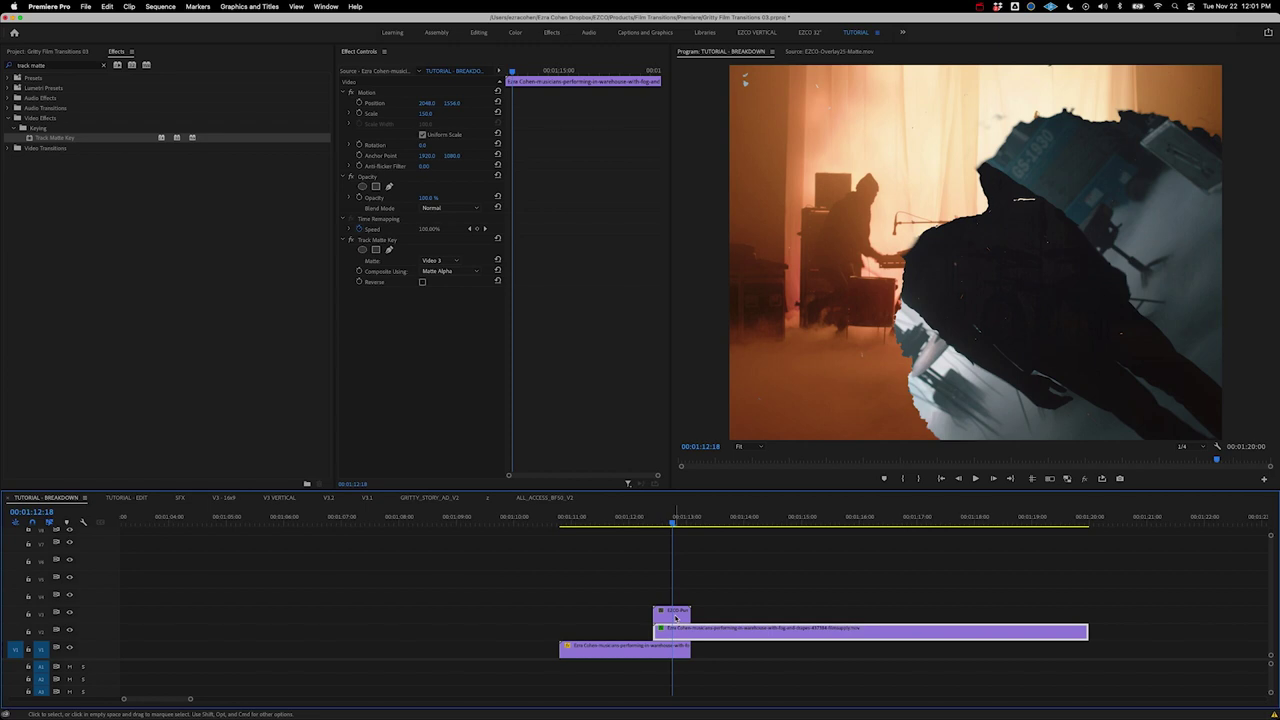
Tick Reverse in the second warehouse clip's Track Matte Key so the orange clip fills the punched hole.
mouse_move(664, 524)
mouse_down()
mouse_move(640, 523)
mouse_move(679, 521)
mouse_move(617, 522)
mouse_move(675, 530)
mouse_up()
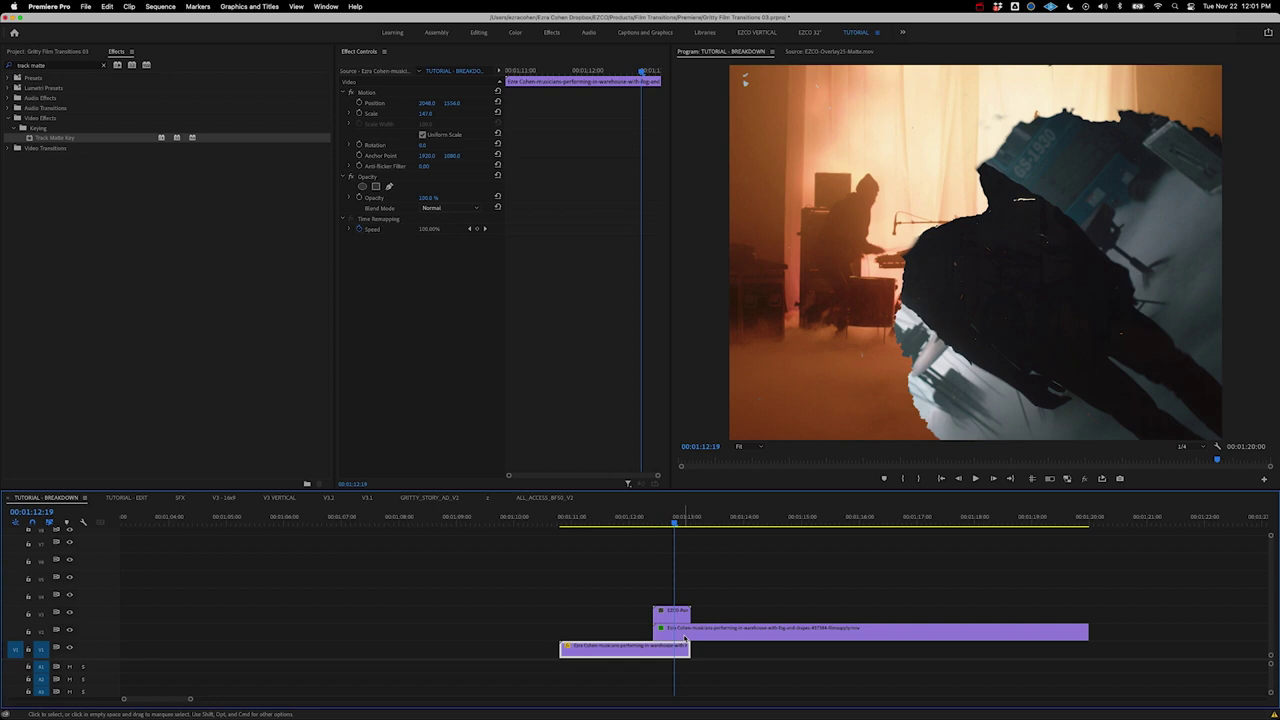
click(685, 636)
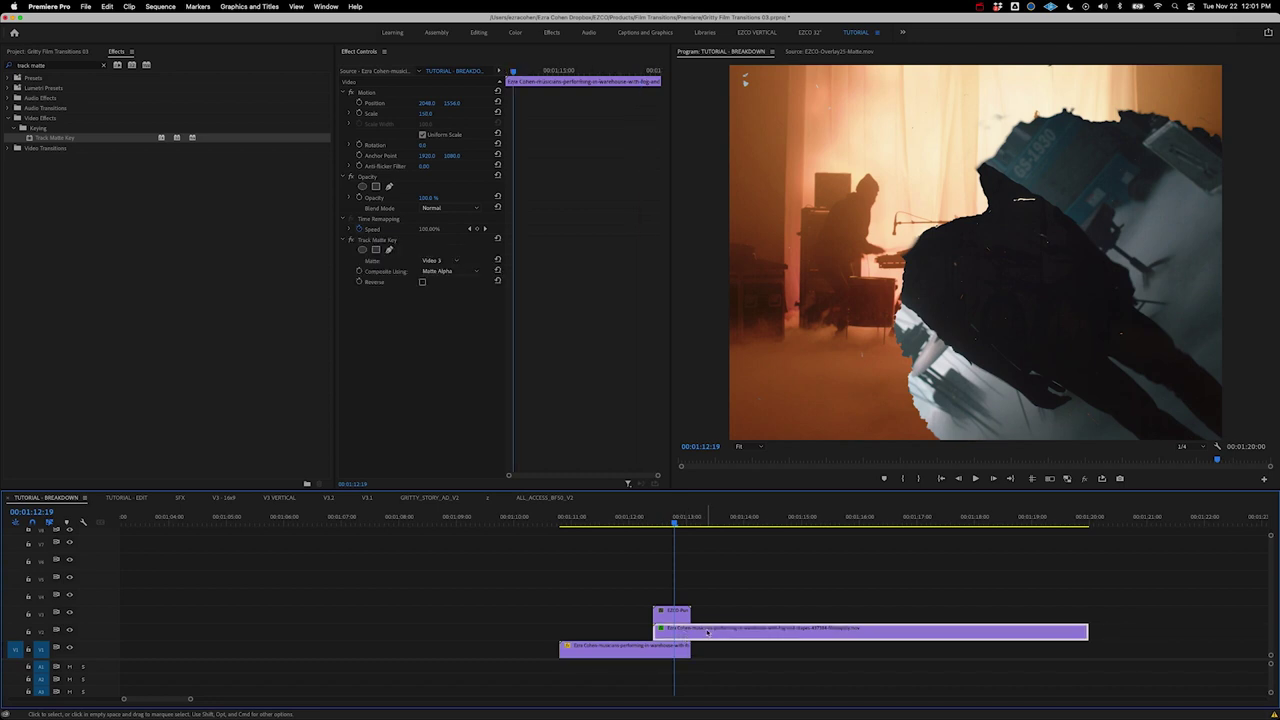
click(422, 282)
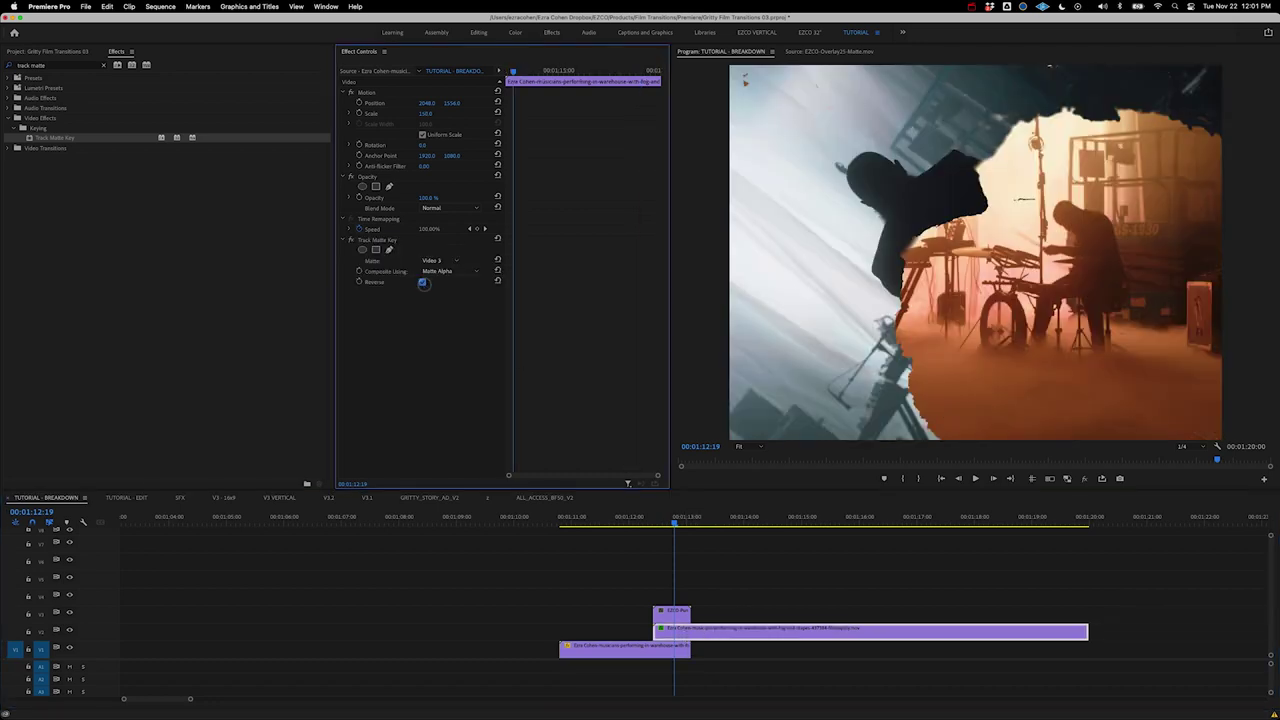
mouse_move(674, 524)
mouse_down()
mouse_move(635, 528)
mouse_move(679, 533)
mouse_move(679, 522)
mouse_up()
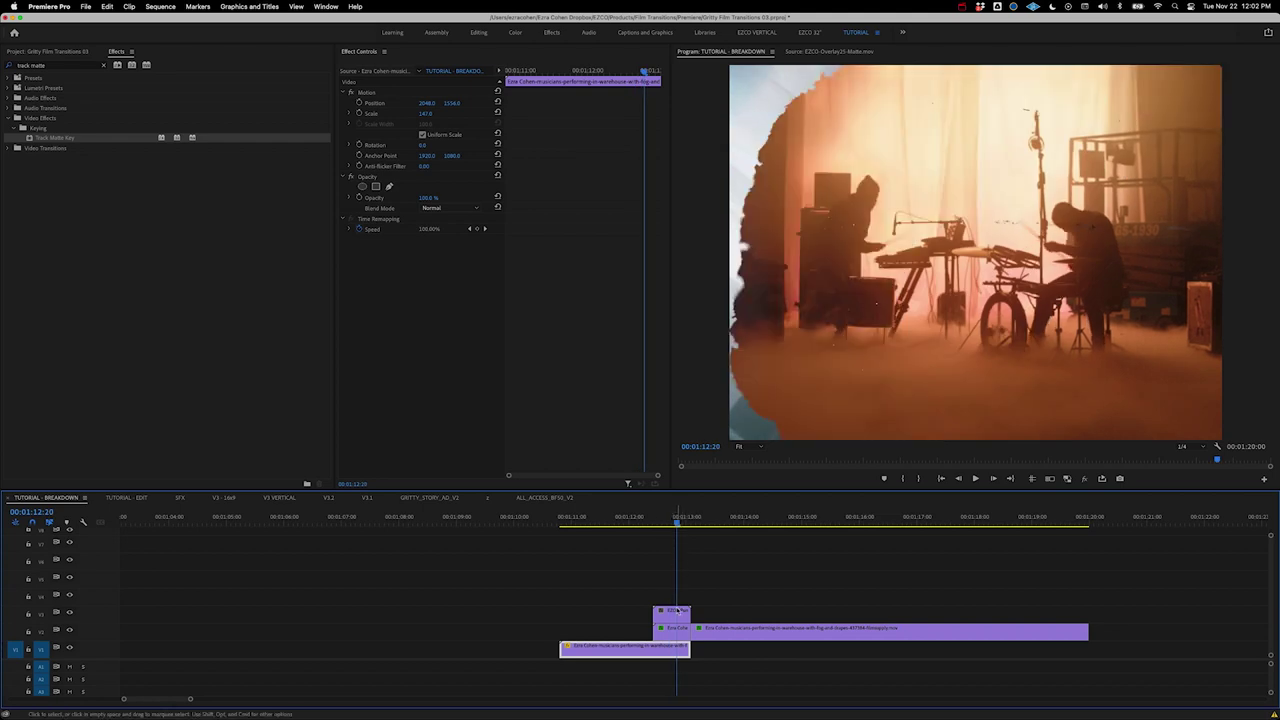
click(677, 614)
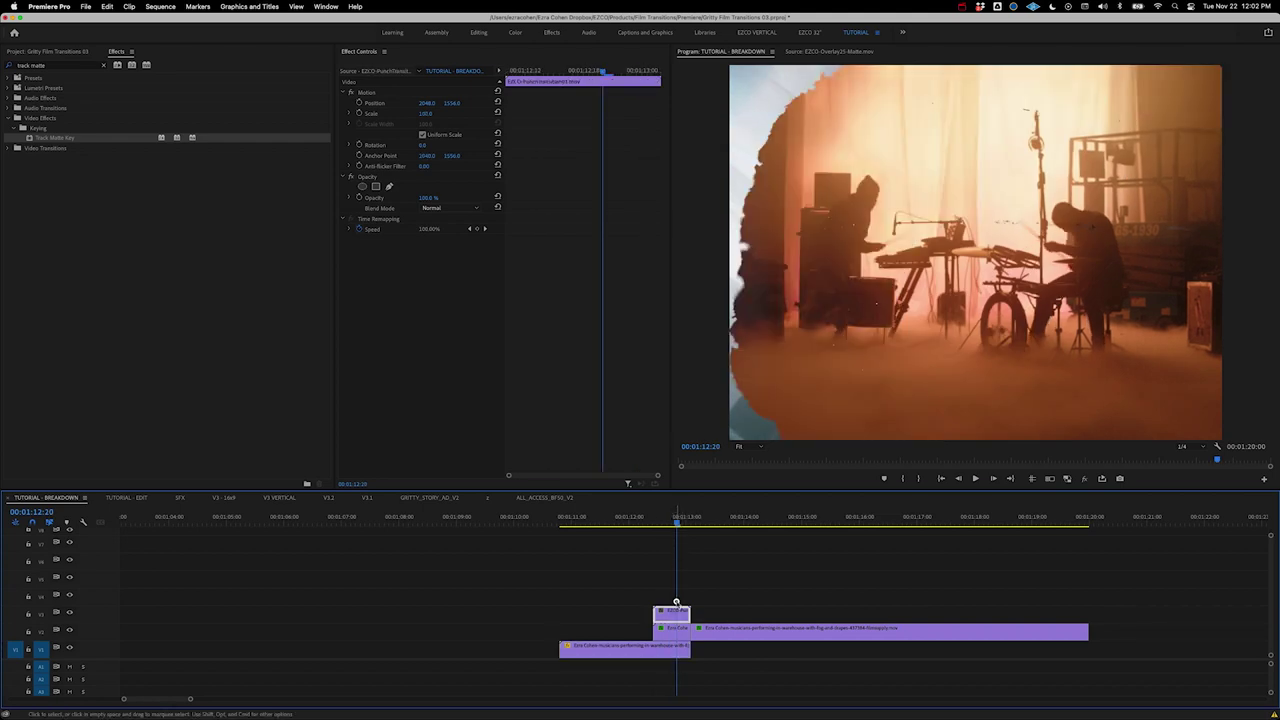
Duplicate EZCO-PunchTransition01.mov onto the track above, set its Blend Mode to Lighten, and check the transition frames.
drag(676, 604, 678, 600)
click(676, 599)
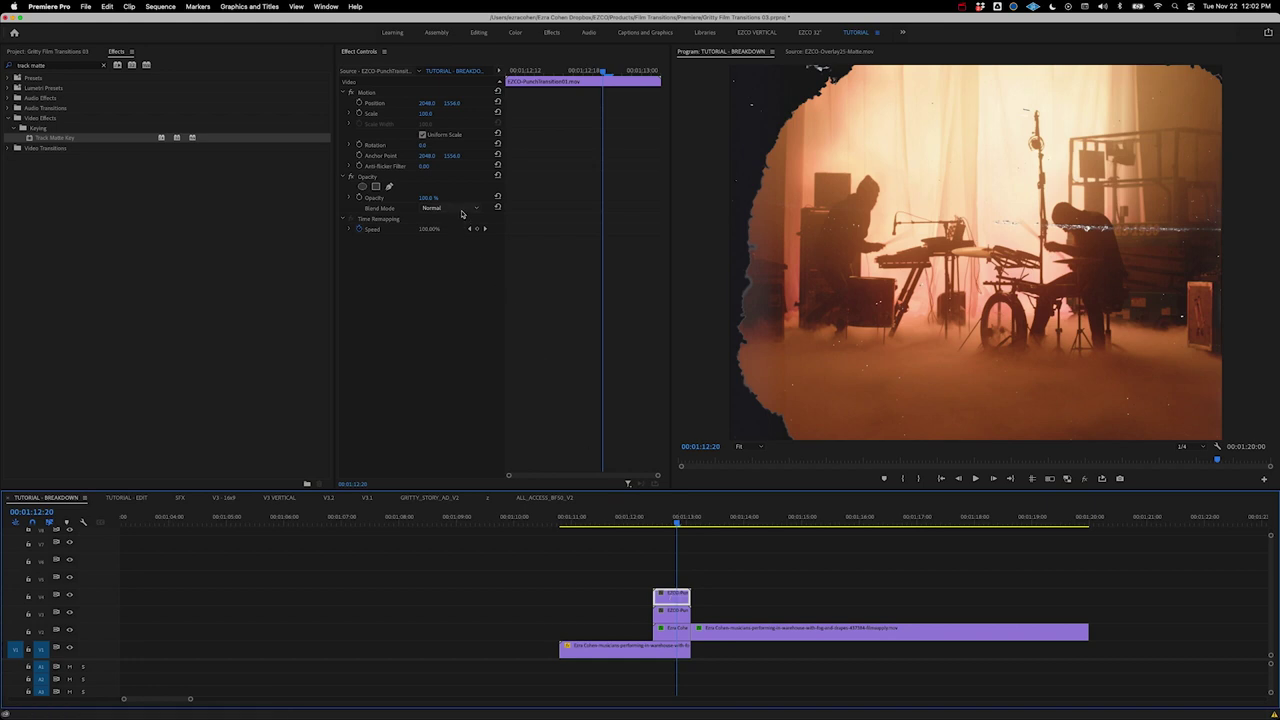
click(462, 212)
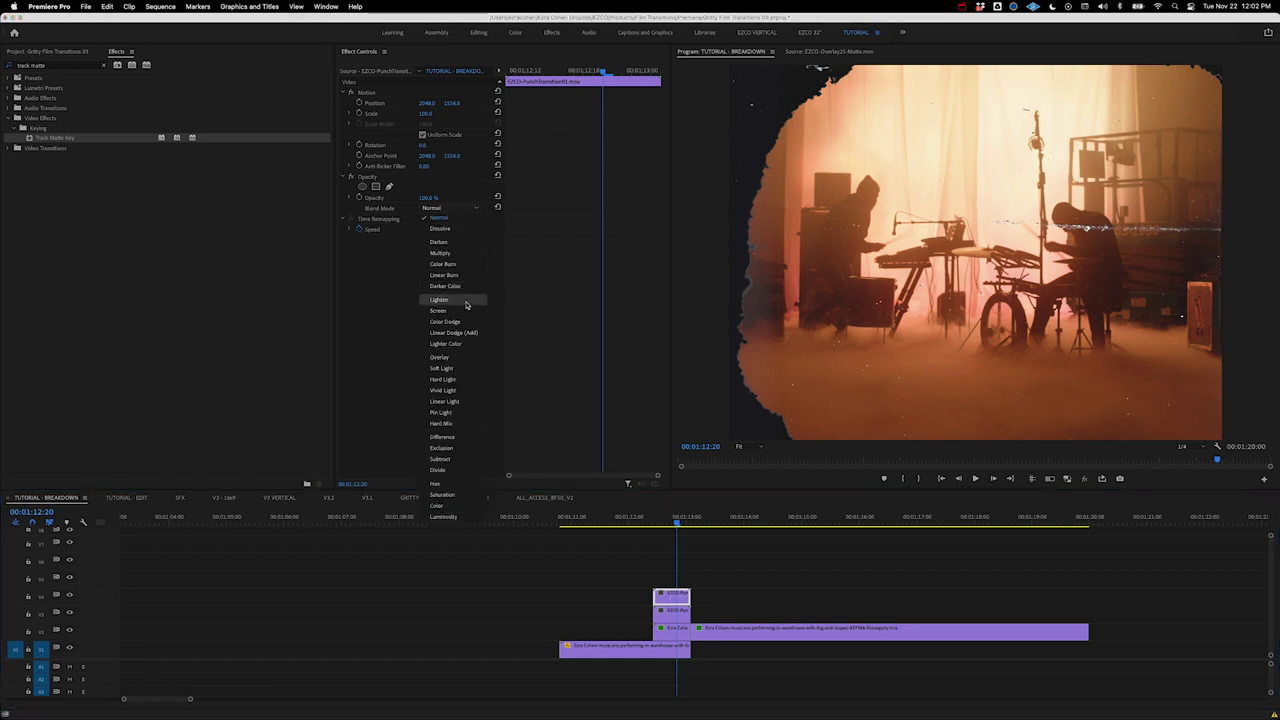
click(466, 301)
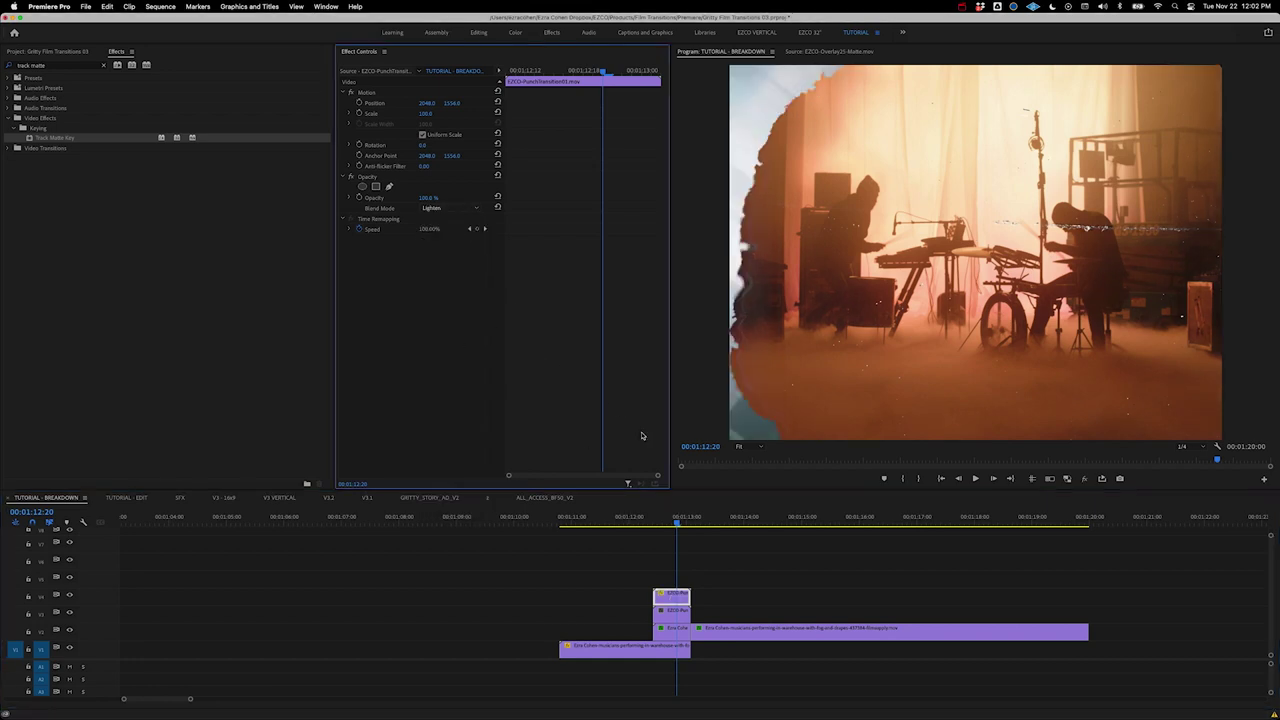
drag(675, 528, 669, 526)
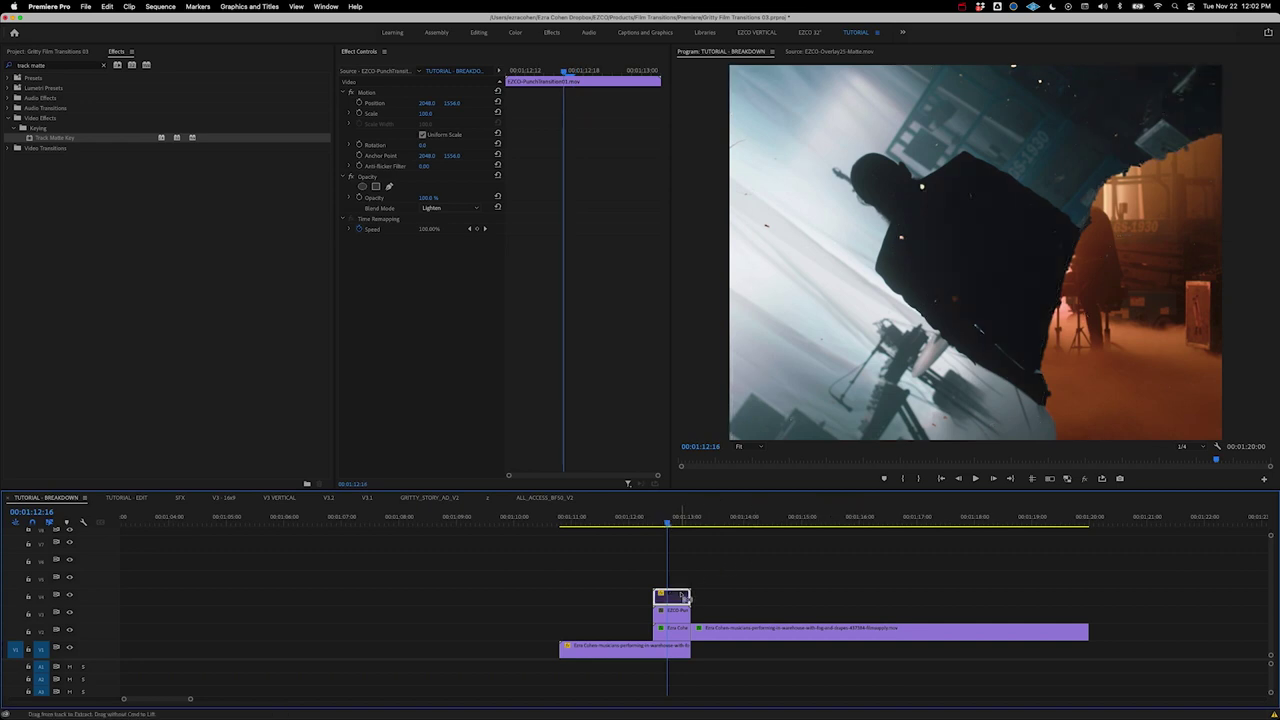
click(680, 521)
drag(680, 521, 682, 521)
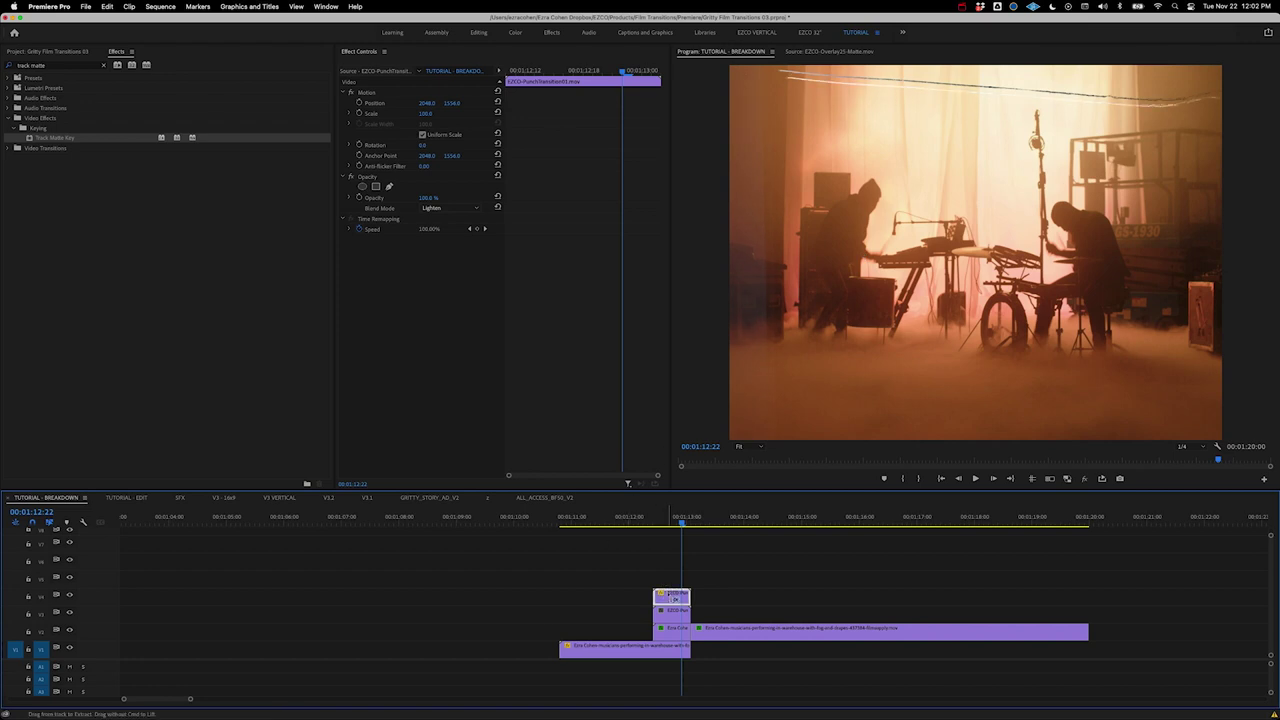
drag(682, 533, 620, 531)
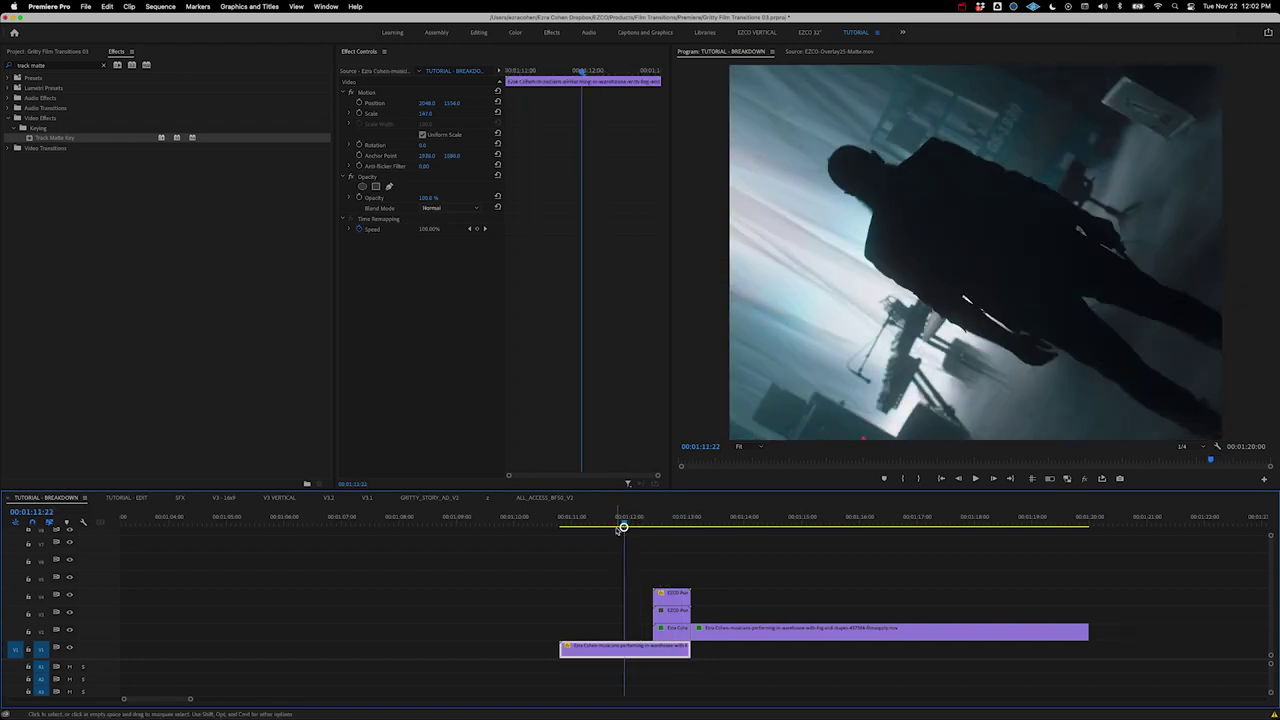
Play back the hole-punch transition from about 01:11:27.
key(space)
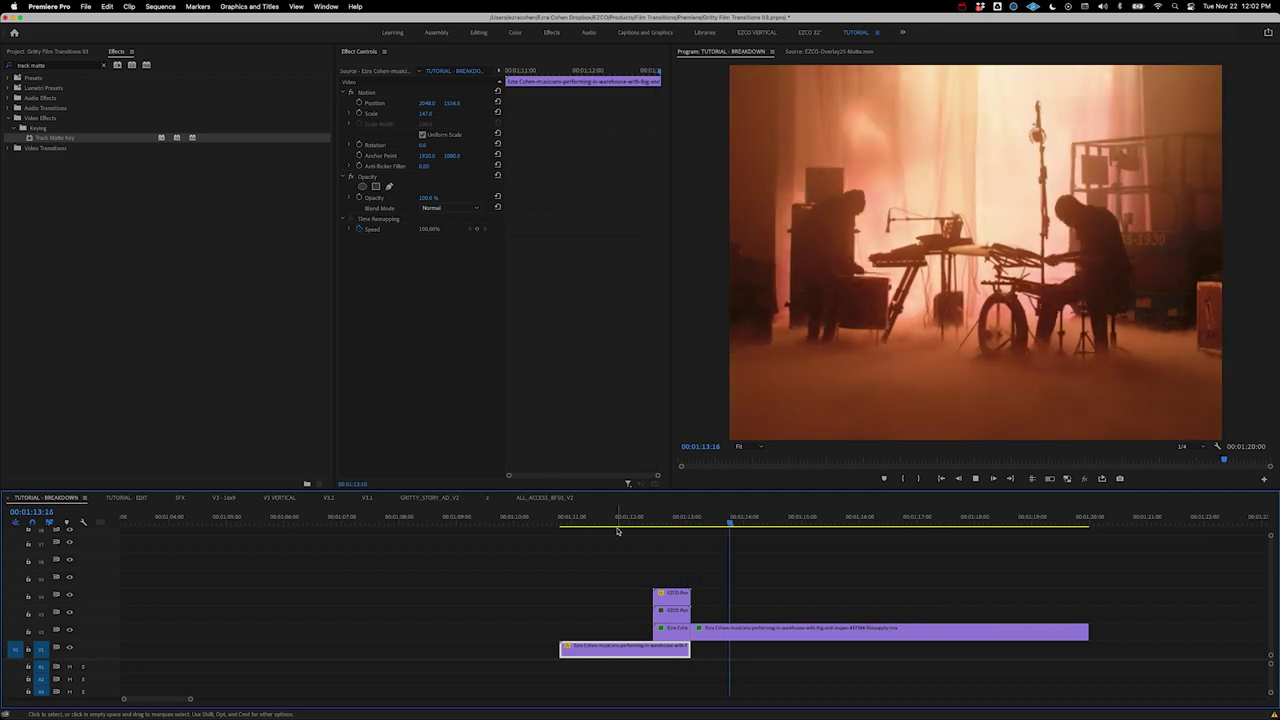